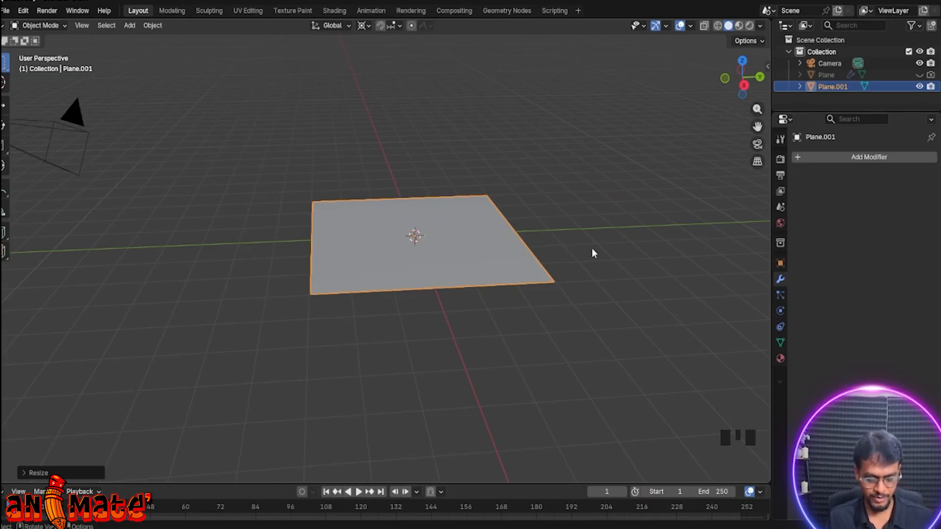
{"action": "right_click", "coordinate": [473, 259]}
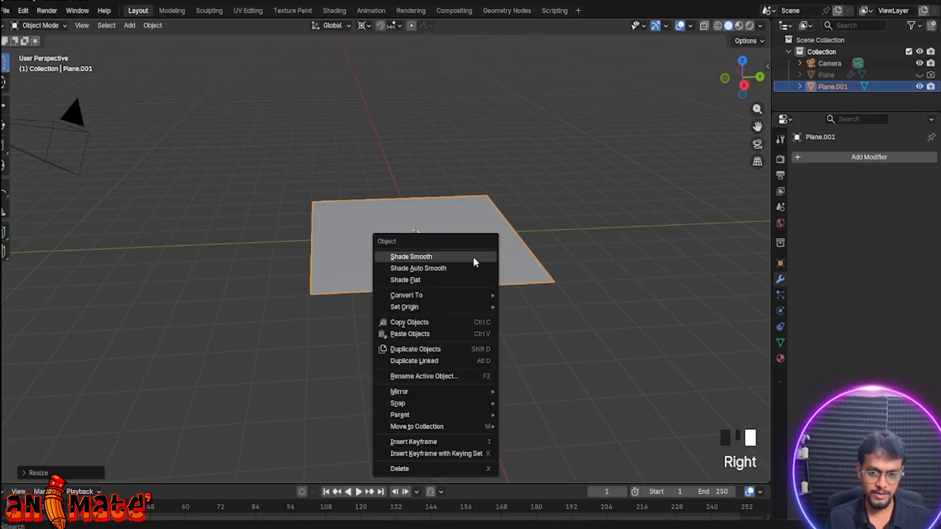
{"action": "left_click", "coordinate": [446, 223]}
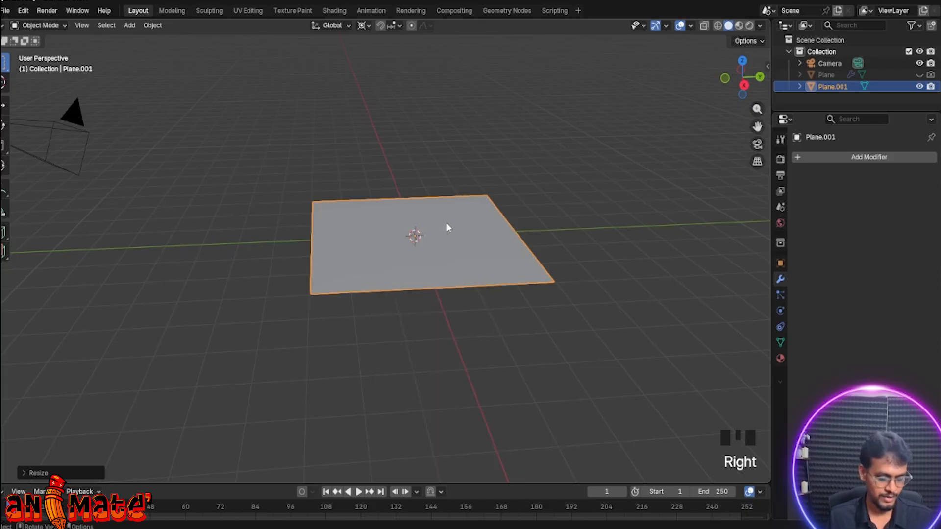
{"action": "key", "text": "ctrl+s"}
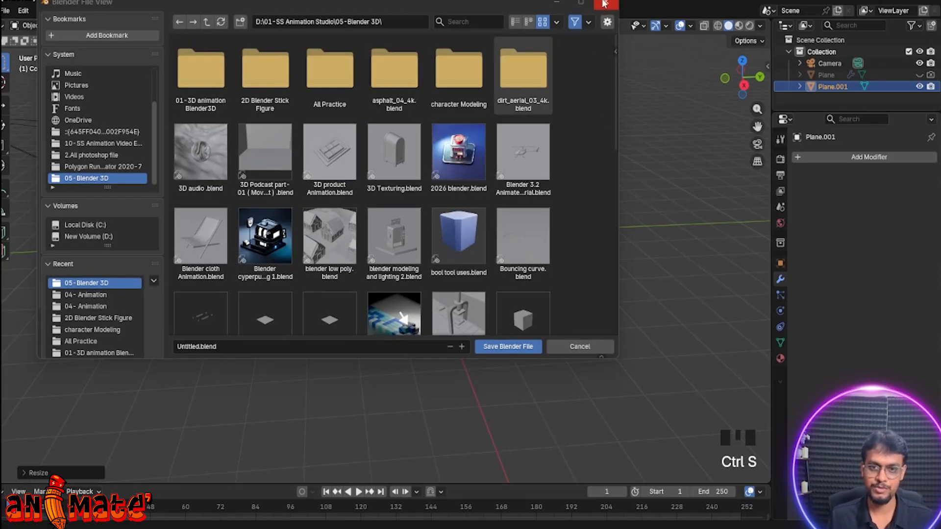
{"action": "key", "text": "Escape"}
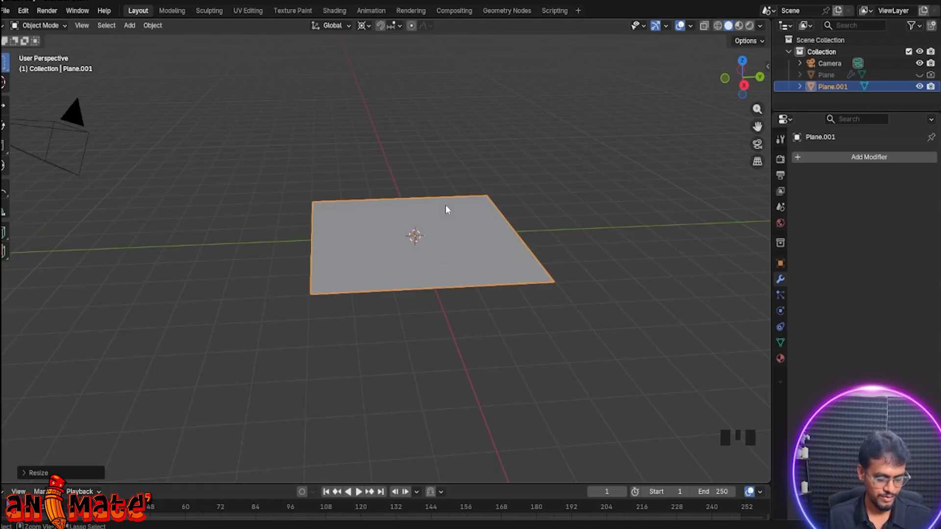
Apply the object transform to the resized plane and check its scale in the transform properties
{"action": "key", "text": "ctrl+a"}
{"action": "left_click", "coordinate": [386, 228]}
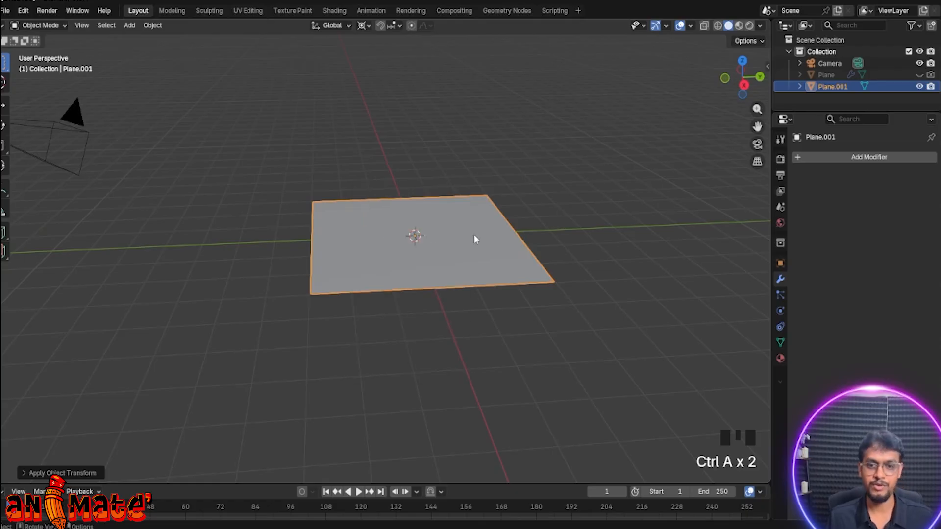
{"action": "key", "text": "n"}
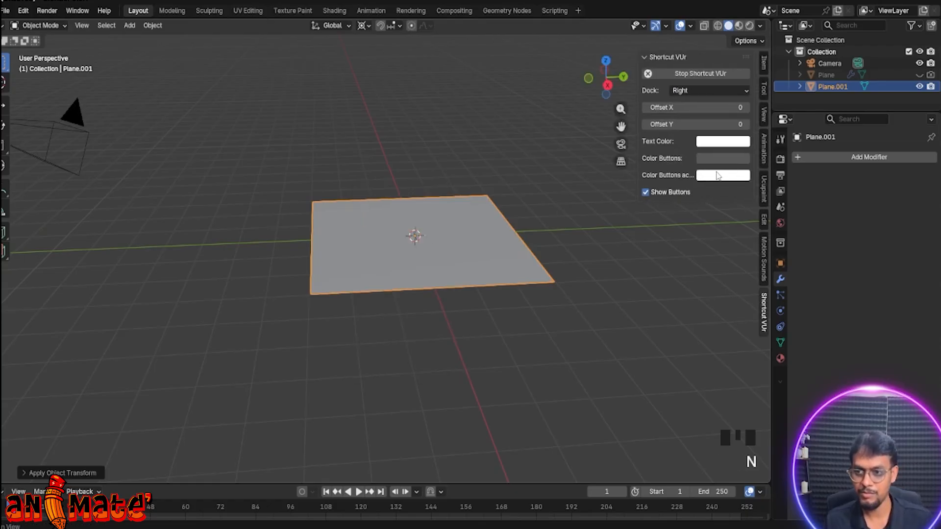
{"action": "left_click", "coordinate": [763, 89]}
{"action": "left_click", "coordinate": [762, 63]}
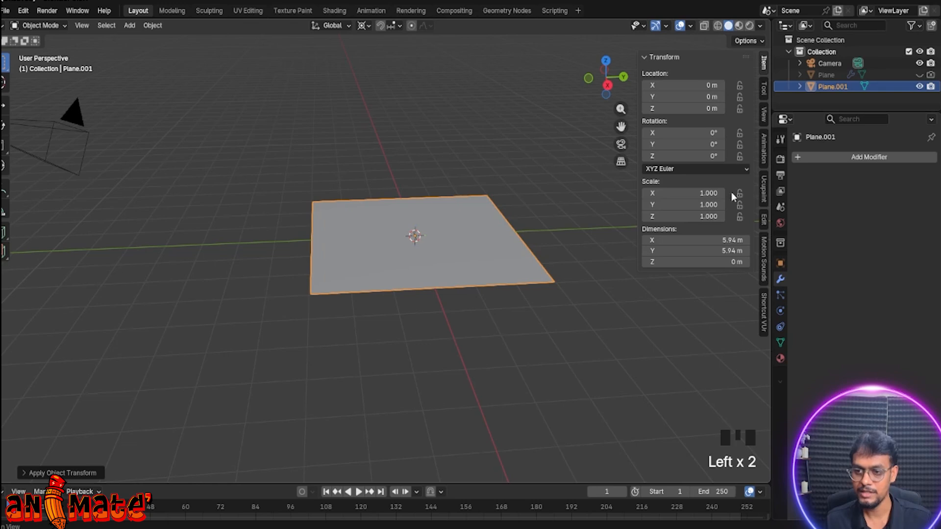
{"action": "key", "text": "n"}
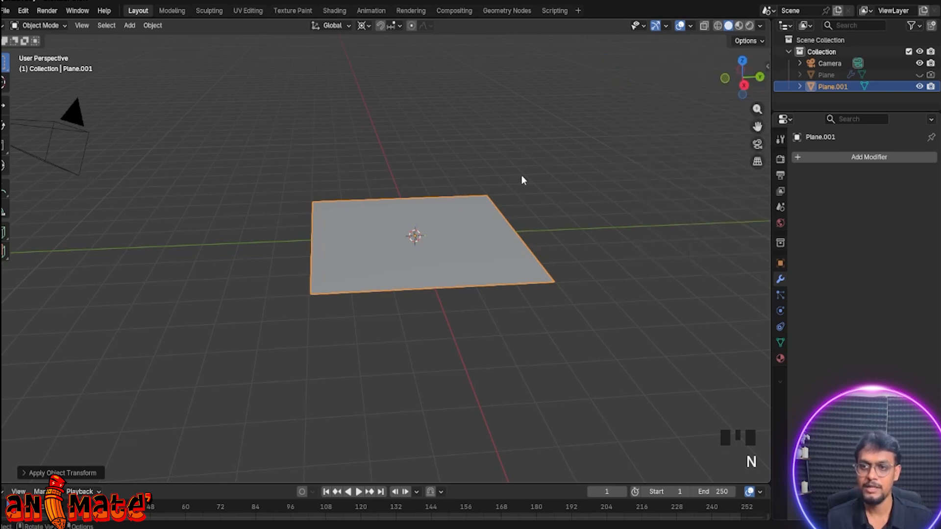
{"action": "left_click", "coordinate": [559, 155]}
{"action": "left_click", "coordinate": [456, 274]}
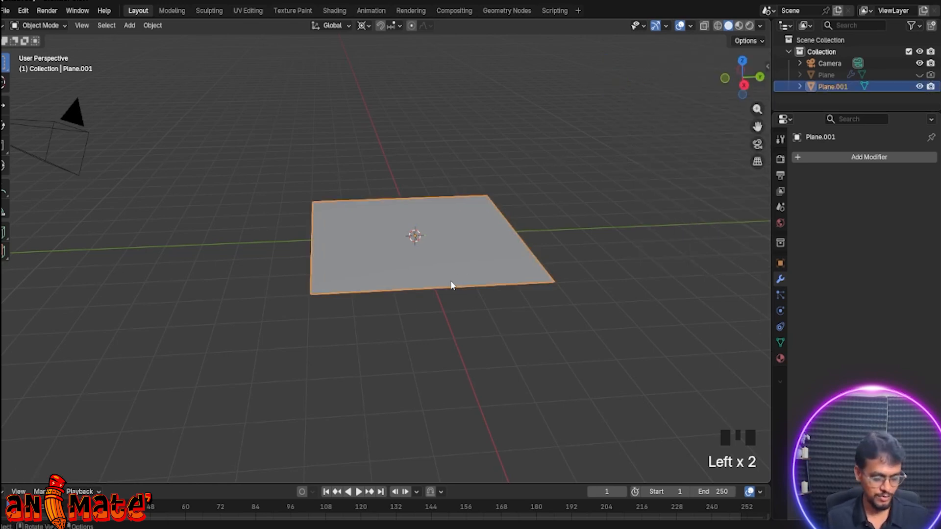
Enter Edit Mode on the plane and subdivide the whole mesh four times
{"action": "key", "text": "Tab"}
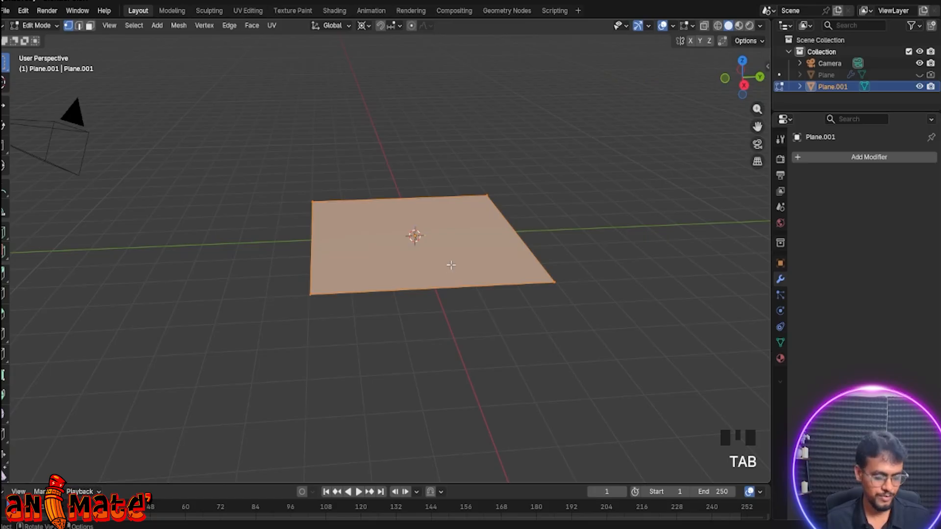
{"action": "right_click", "coordinate": [452, 252]}
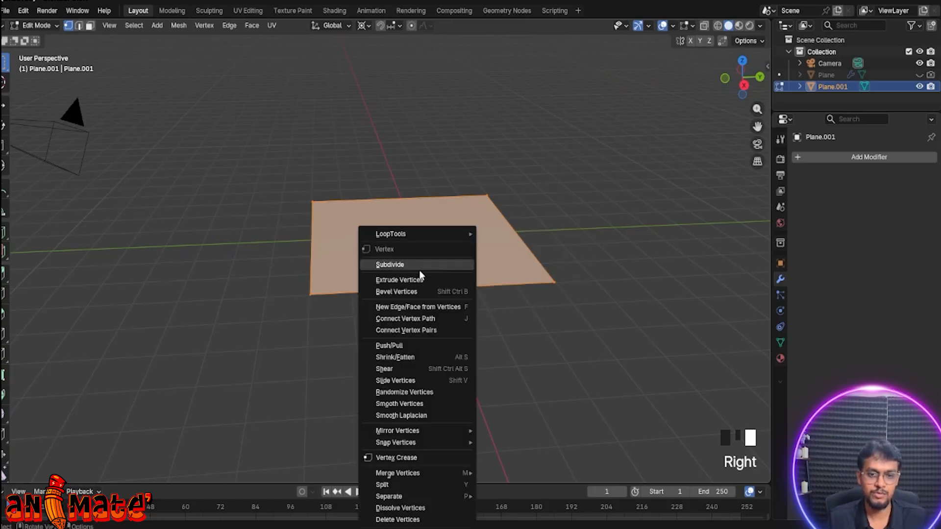
{"action": "left_click", "coordinate": [410, 265]}
{"action": "right_click", "coordinate": [455, 252]}
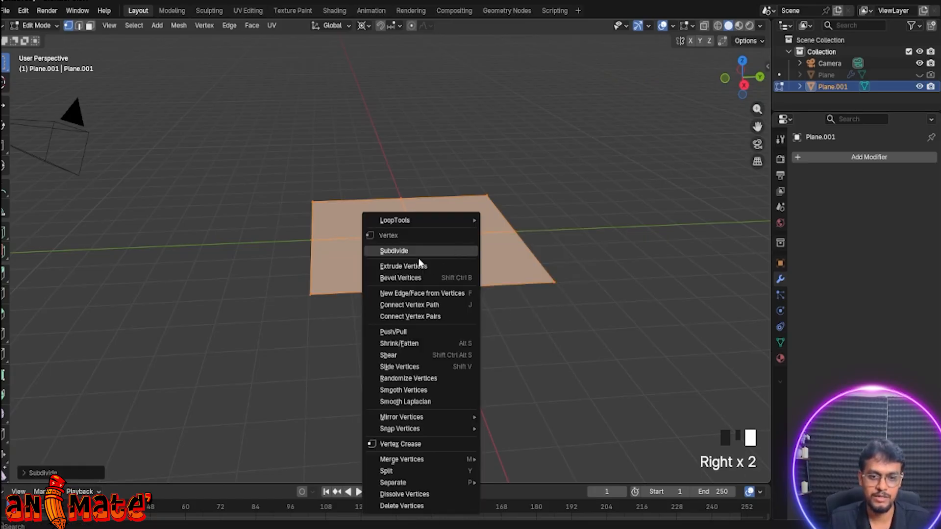
{"action": "left_click", "coordinate": [419, 255]}
{"action": "right_click", "coordinate": [451, 249]}
{"action": "left_click", "coordinate": [446, 251]}
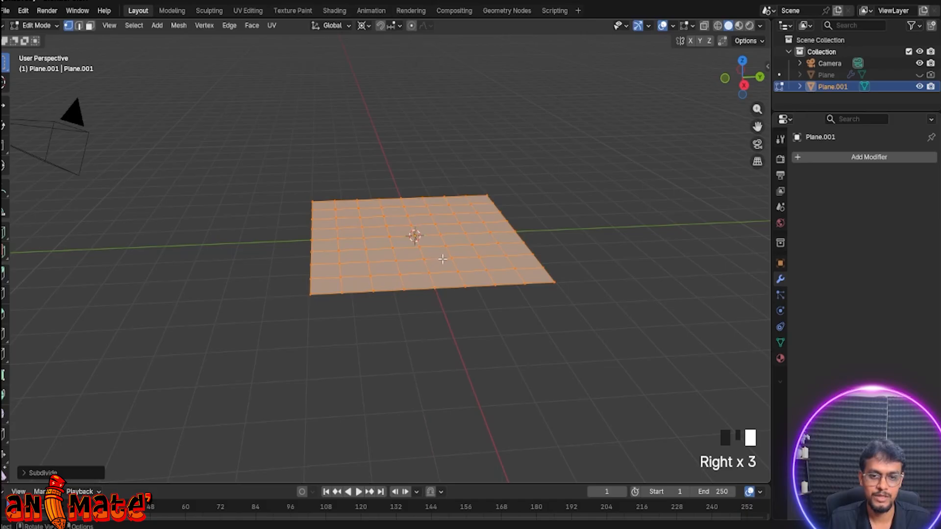
{"action": "right_click", "coordinate": [415, 263]}
{"action": "left_click", "coordinate": [414, 263]}
Extrude the subdivided plane upward along Z by about 1.37 m
{"action": "mouse_move", "coordinate": [453, 287]}
{"action": "middle_mouse_down"}
{"action": "mouse_move", "coordinate": [564, 293]}
{"action": "mouse_move", "coordinate": [451, 287]}
{"action": "middle_mouse_up"}
{"action": "scroll", "coordinate": [454, 292], "scroll_direction": "up", "scroll_amount": 1}
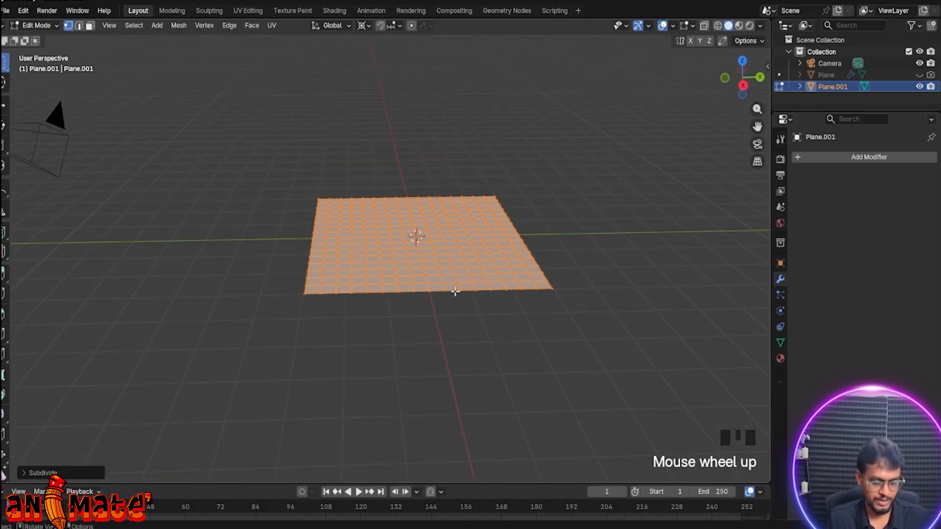
{"action": "key", "text": "e"}
{"action": "key", "text": "z"}
{"action": "key", "text": "z"}
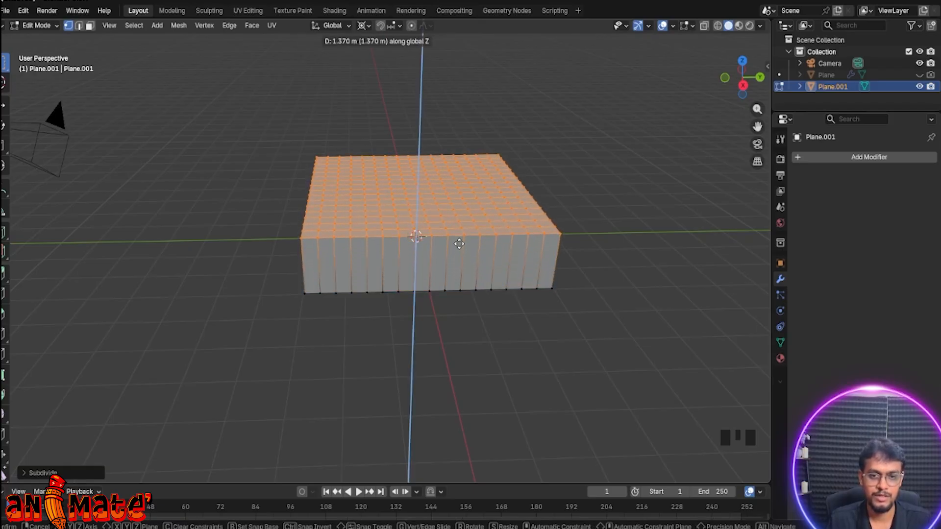
{"action": "left_click", "coordinate": [459, 243]}
In front wireframe view, lower the top vertices of the four +X end columns along Z to just over a third of the block's height
{"action": "middle_click_drag", "start_coordinate": [459, 244], "coordinate": [560, 248]}
{"action": "scroll", "coordinate": [462, 252], "scroll_direction": "up", "scroll_amount": 1}
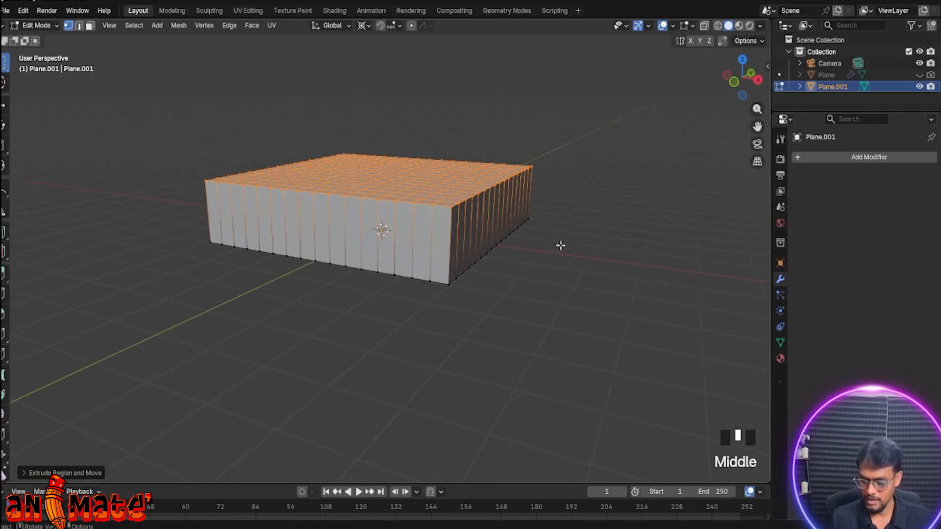
{"action": "key", "text": "KP_1"}
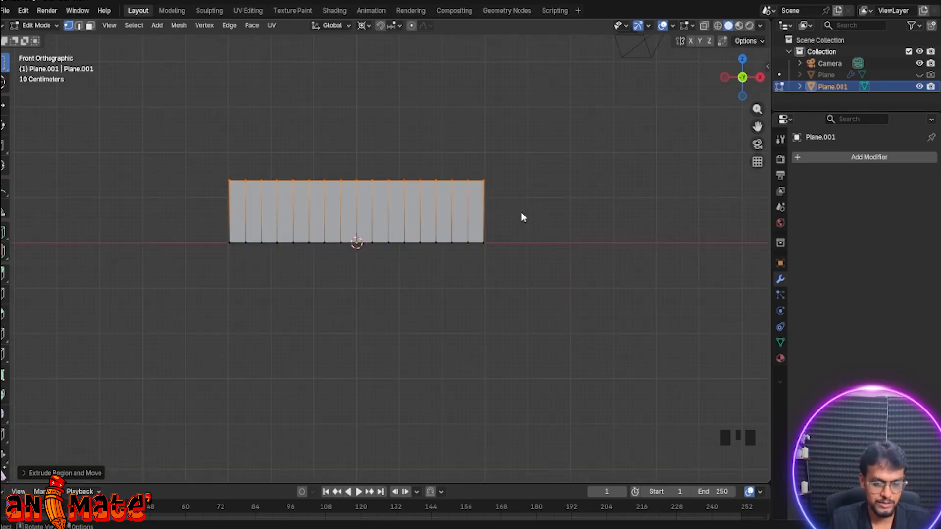
{"action": "key", "text": "z"}
{"action": "left_click", "coordinate": [434, 215]}
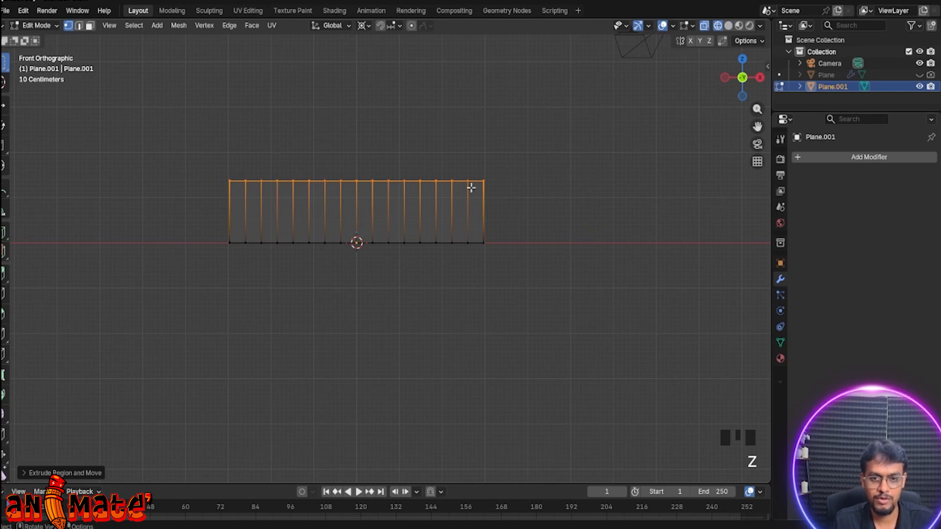
{"action": "left_click_drag", "start_coordinate": [434, 175], "coordinate": [492, 214]}
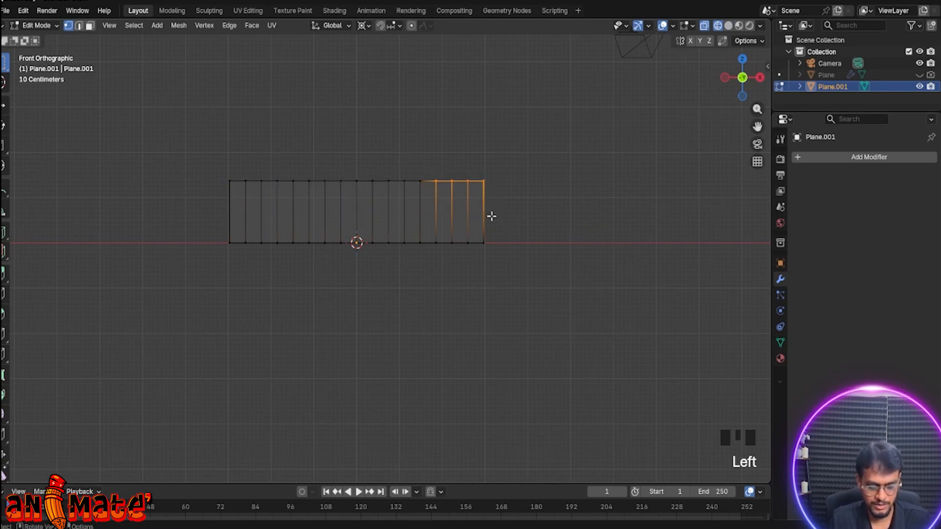
{"action": "key", "text": "g"}
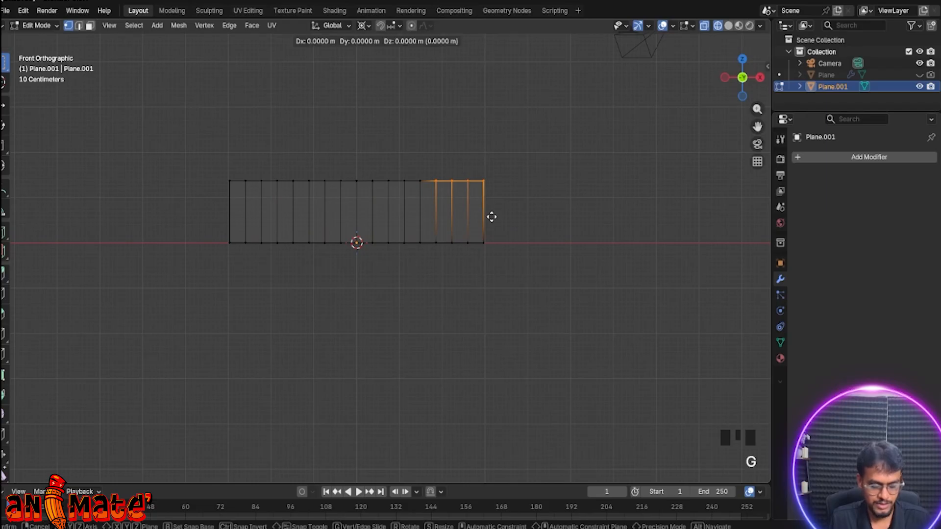
{"action": "key", "text": "z"}
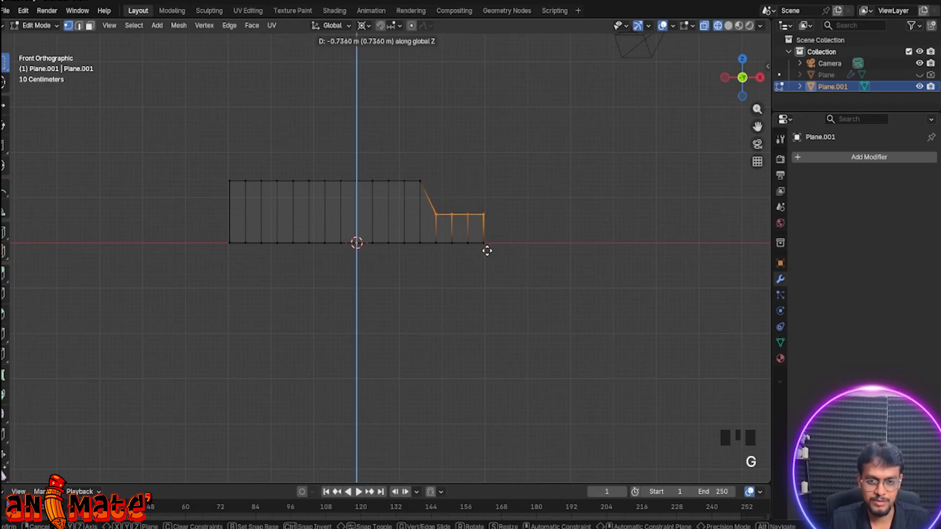
{"action": "left_click", "coordinate": [487, 267]}
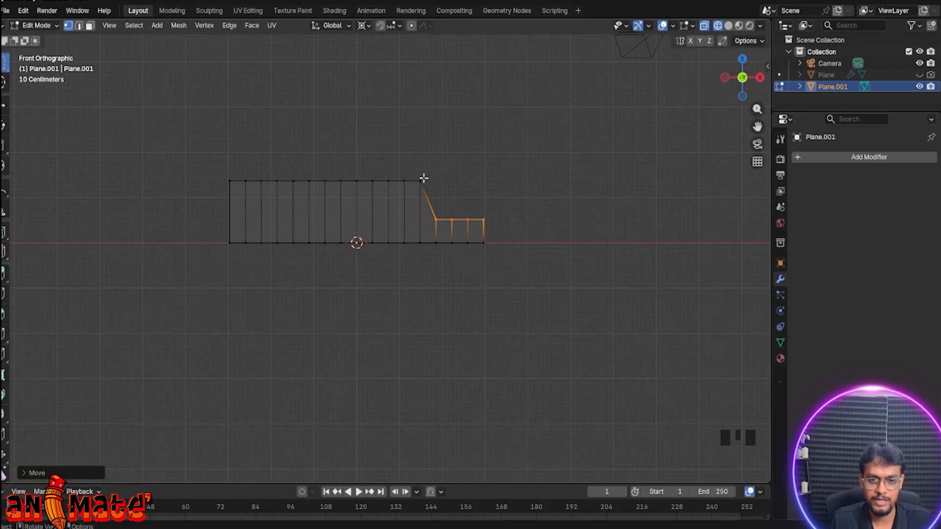
Box-select all vertices along the block's base and hide them, leaving only the stepped upper surface
{"action": "left_click_drag", "start_coordinate": [212, 236], "coordinate": [507, 266]}
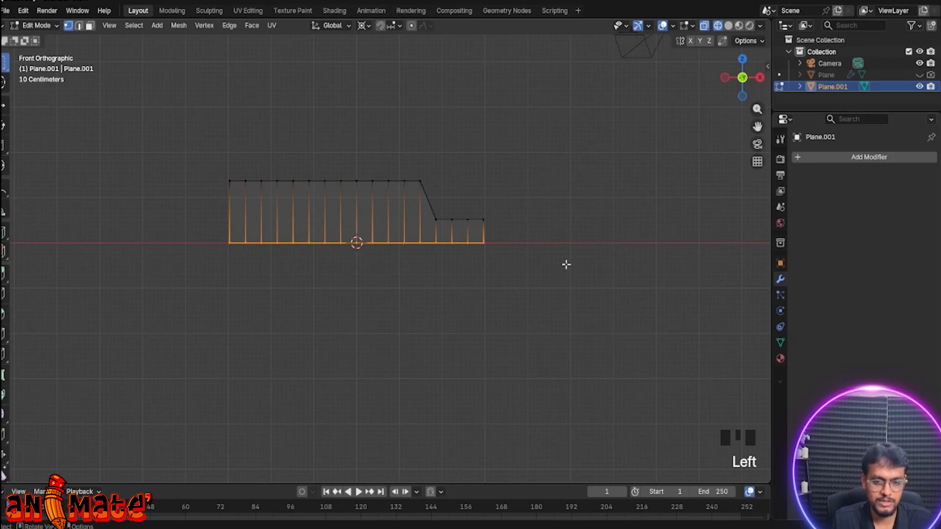
{"action": "key", "text": "h"}
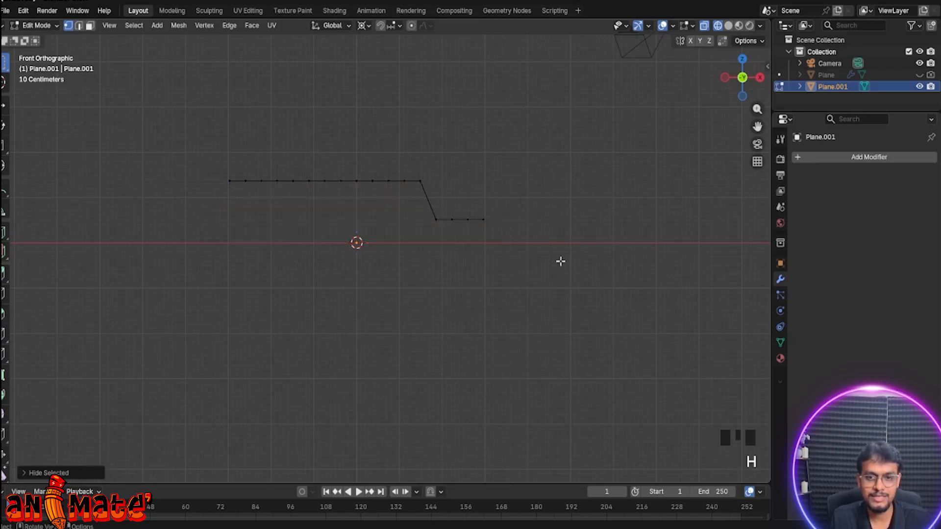
{"action": "left_click", "coordinate": [549, 227]}
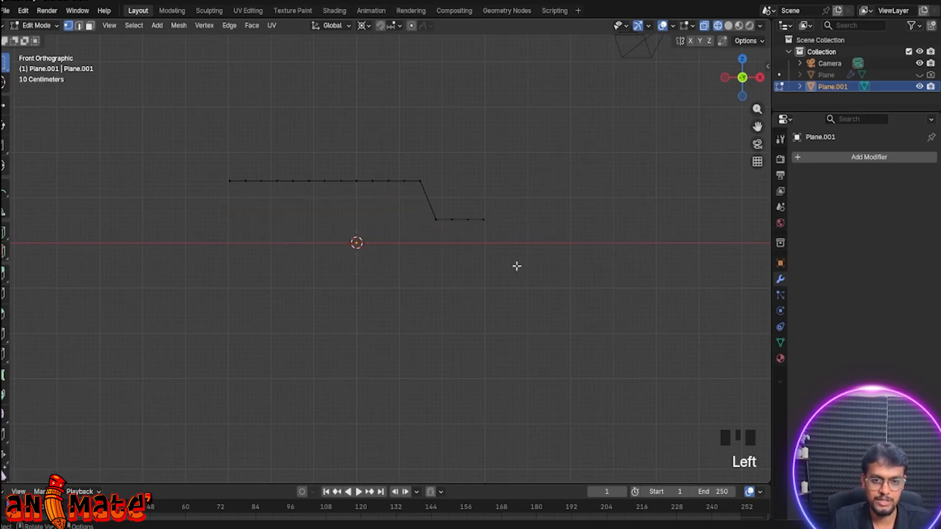
Switch the viewport back to solid shading to show the stepped surface in perspective
{"action": "scroll", "coordinate": [531, 255], "scroll_direction": "down", "scroll_amount": 1}
{"action": "scroll", "coordinate": [531, 247], "scroll_direction": "up", "scroll_amount": 2}
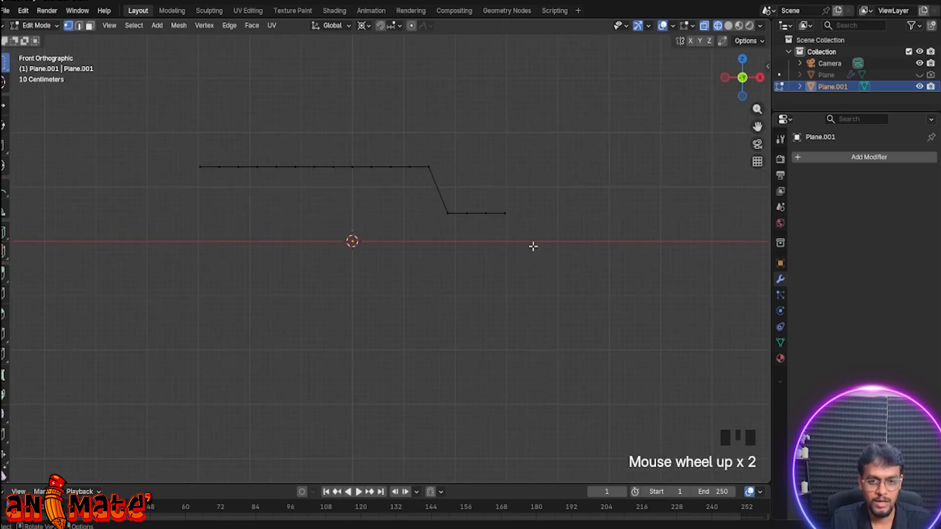
{"action": "middle_click_drag", "start_coordinate": [531, 245], "coordinate": [430, 309]}
{"action": "scroll", "coordinate": [450, 267], "scroll_direction": "up", "scroll_amount": 2}
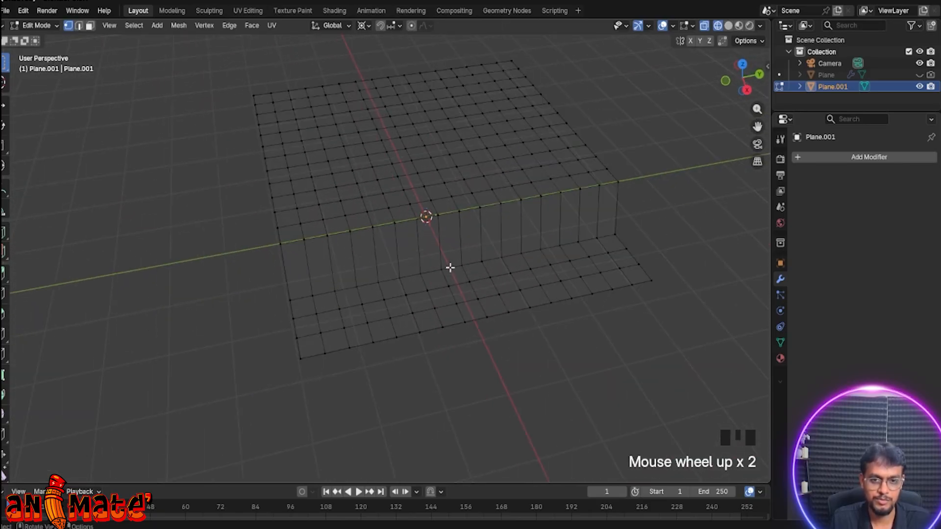
{"action": "middle_click_drag", "start_coordinate": [470, 256], "coordinate": [468, 286], "text": "shift"}
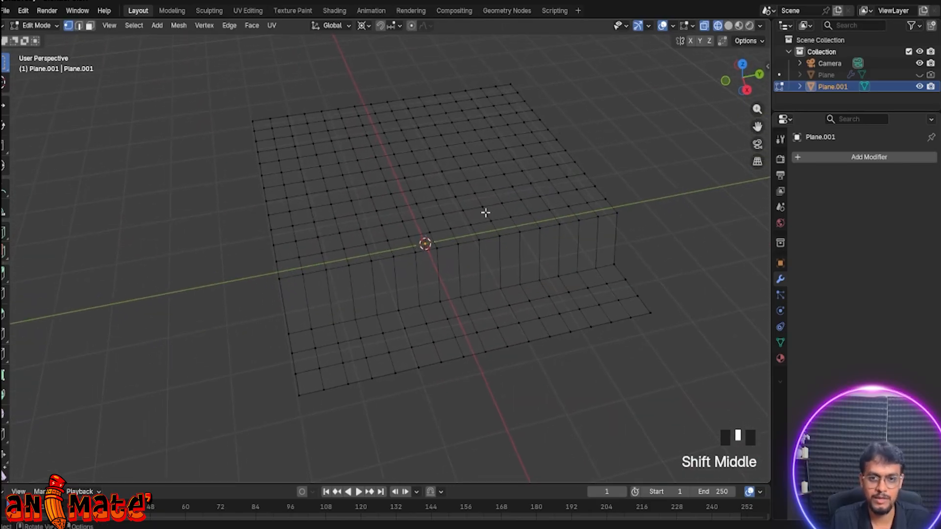
{"action": "mouse_move", "coordinate": [485, 212]}
{"action": "middle_mouse_down"}
{"action": "mouse_move", "coordinate": [479, 191]}
{"action": "mouse_move", "coordinate": [491, 219]}
{"action": "middle_mouse_up"}
{"action": "scroll", "coordinate": [479, 208], "scroll_direction": "down", "scroll_amount": 2}
{"action": "scroll", "coordinate": [489, 221], "scroll_direction": "up", "scroll_amount": 1}
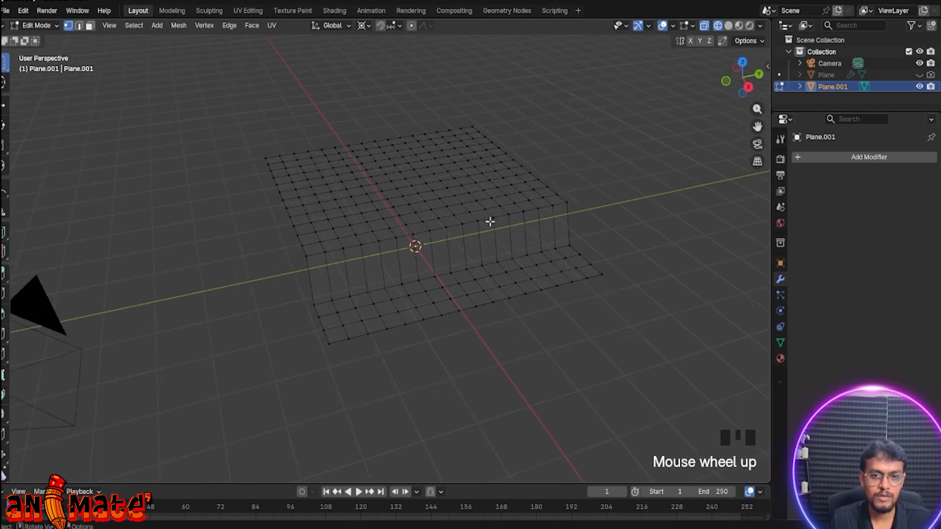
{"action": "scroll", "coordinate": [490, 221], "scroll_direction": "down", "scroll_amount": 1}
{"action": "key", "text": "z"}
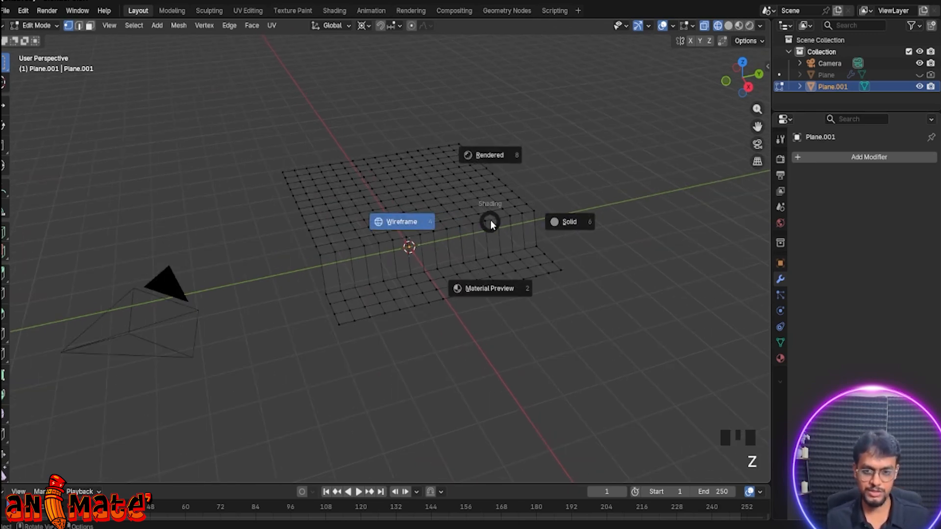
{"action": "left_click", "coordinate": [588, 224]}
Enable proportional editing with Smooth falloff and select a single vertex near the far corner of the upper level
{"action": "scroll", "coordinate": [497, 229], "scroll_direction": "up", "scroll_amount": 1}
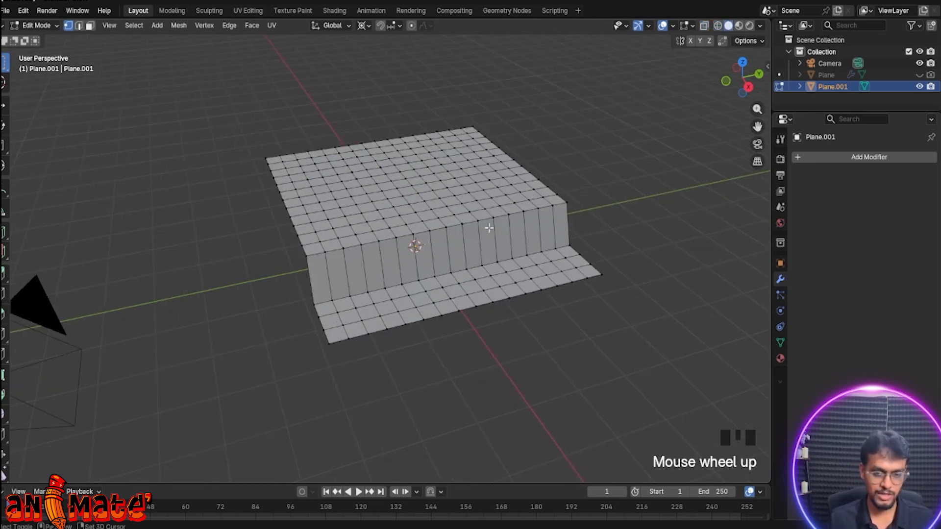
{"action": "middle_click_drag", "start_coordinate": [490, 230], "coordinate": [489, 249], "text": "shift"}
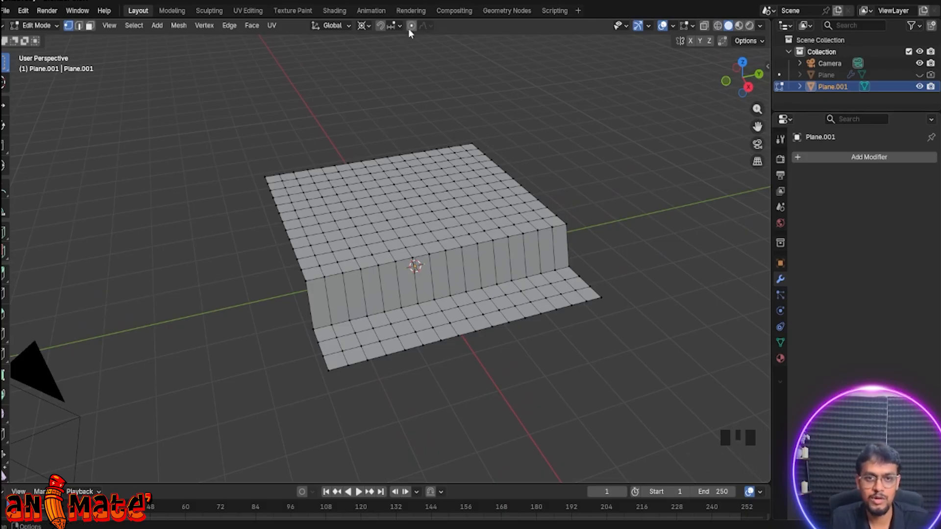
{"action": "key", "text": "o"}
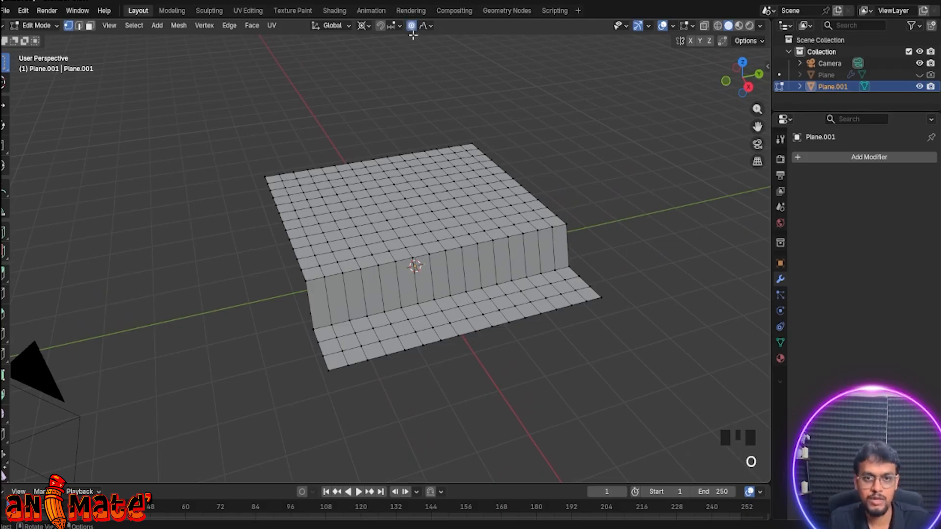
{"action": "left_click", "coordinate": [425, 26]}
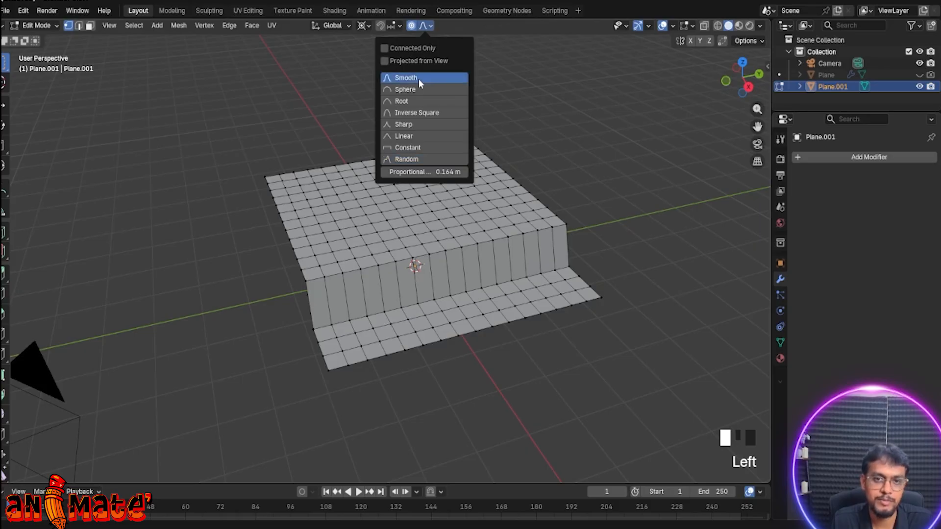
{"action": "left_click", "coordinate": [461, 158]}
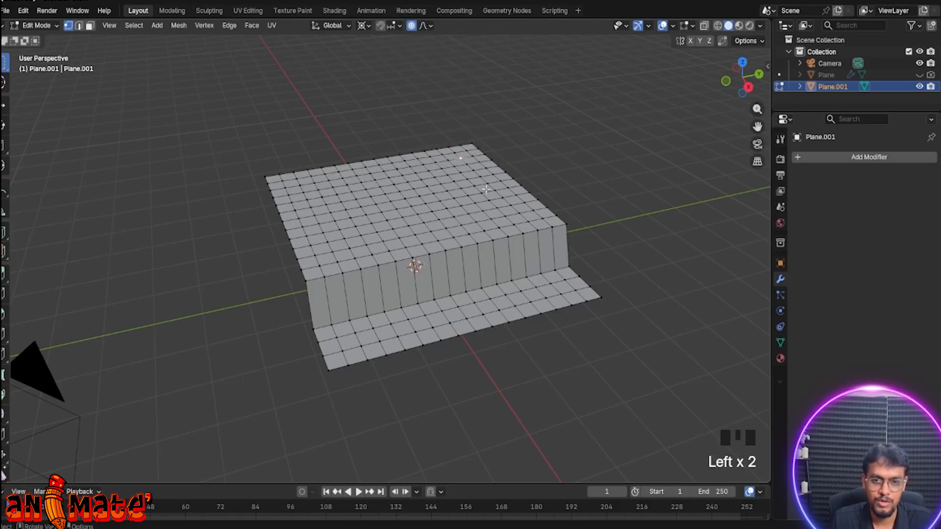
Raise the selected far-corner vertex about 0.3 m along Z with a proportional size of about 3.8 m, forming a broad hill
{"action": "key", "text": "g"}
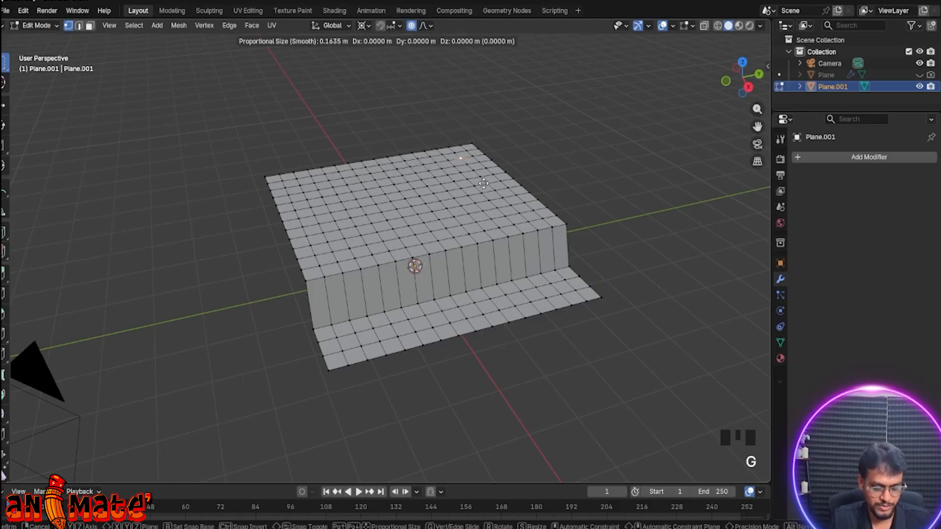
{"action": "key", "text": "z"}
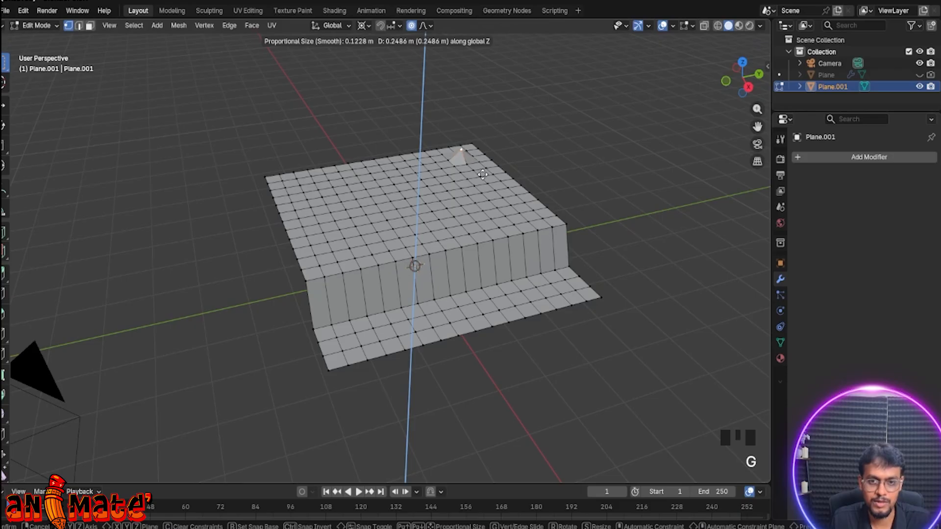
{"action": "scroll", "coordinate": [484, 196], "scroll_direction": "down", "scroll_amount": 20}
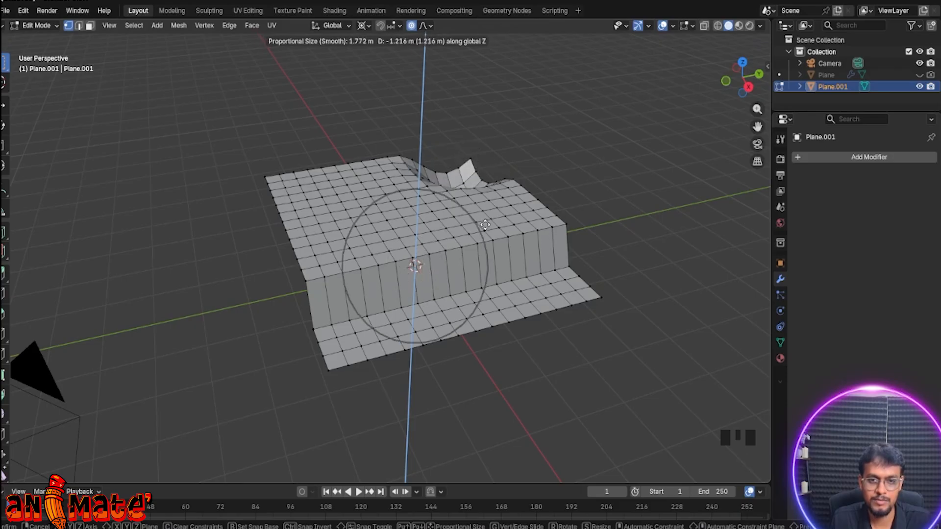
{"action": "scroll", "coordinate": [484, 206], "scroll_direction": "down", "scroll_amount": 8}
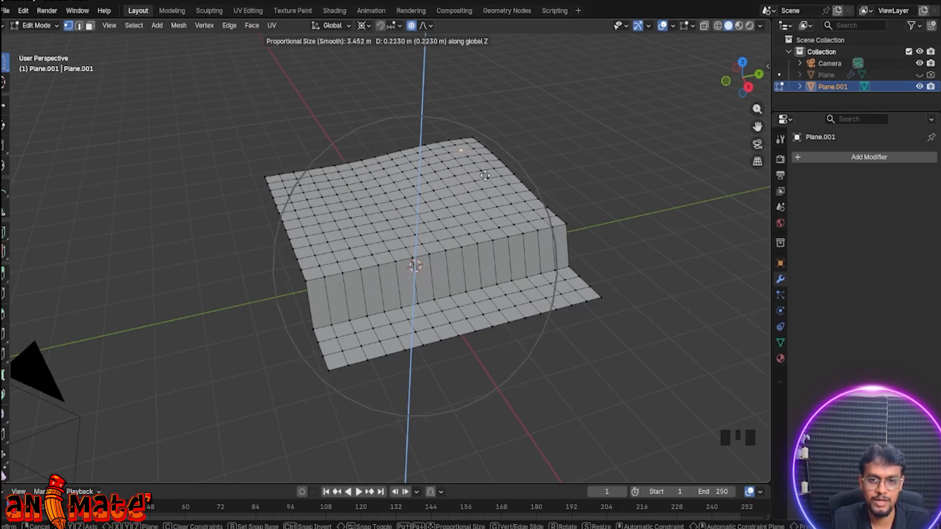
{"action": "scroll", "coordinate": [483, 183], "scroll_direction": "down", "scroll_amount": 2}
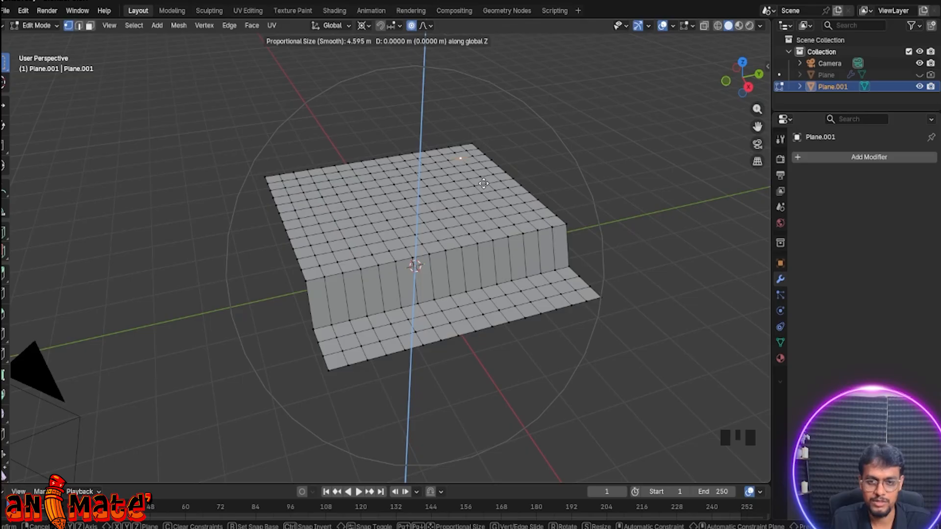
{"action": "scroll", "coordinate": [484, 182], "scroll_direction": "up", "scroll_amount": 3}
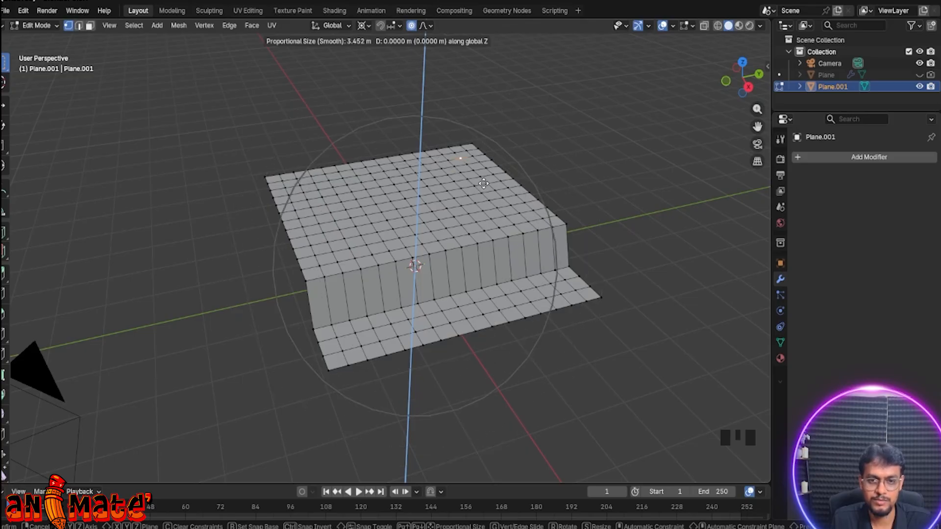
{"action": "scroll", "coordinate": [484, 182], "scroll_direction": "up", "scroll_amount": 8}
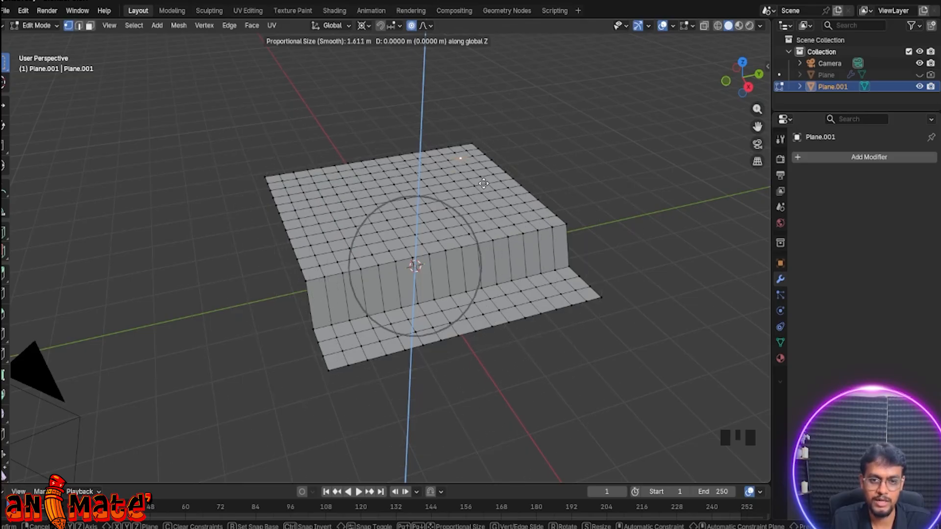
{"action": "scroll", "coordinate": [483, 183], "scroll_direction": "down", "scroll_amount": 5}
{"action": "scroll", "coordinate": [484, 183], "scroll_direction": "up", "scroll_amount": 5}
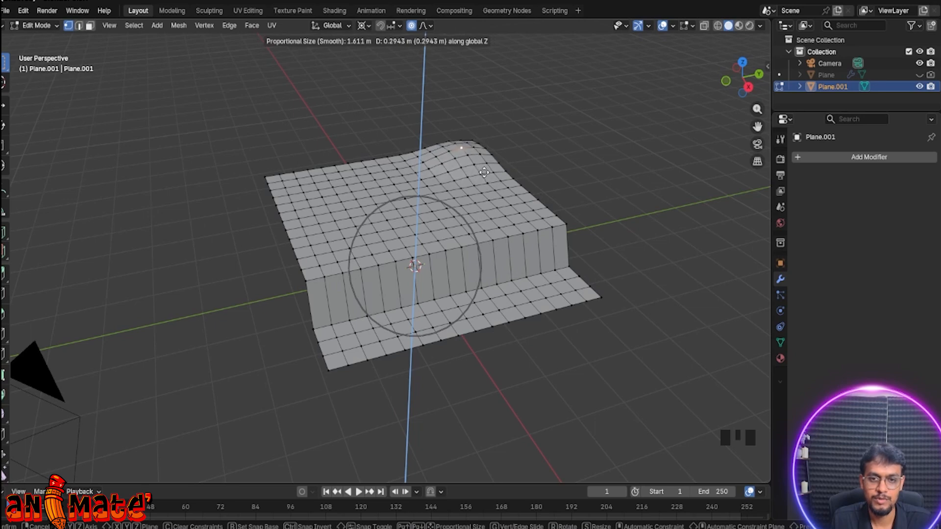
{"action": "scroll", "coordinate": [484, 171], "scroll_direction": "down", "scroll_amount": 9}
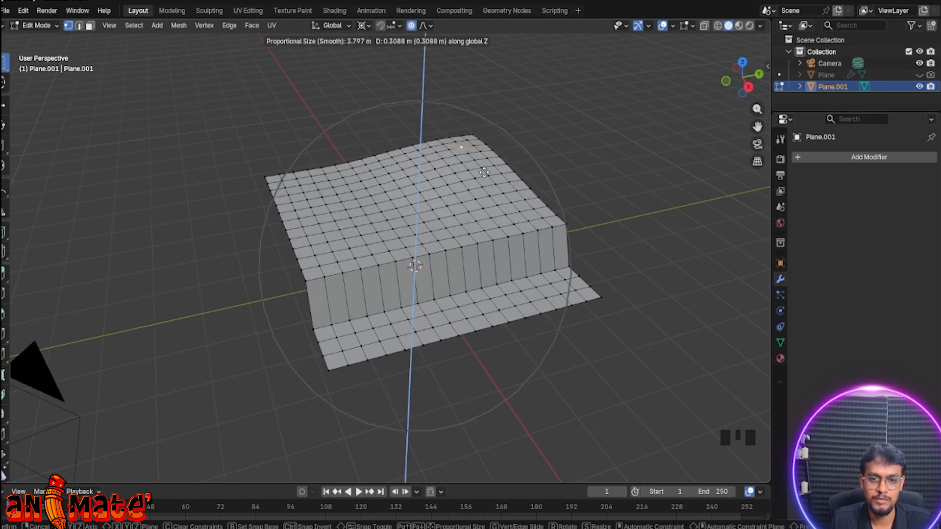
{"action": "left_click", "coordinate": [483, 172]}
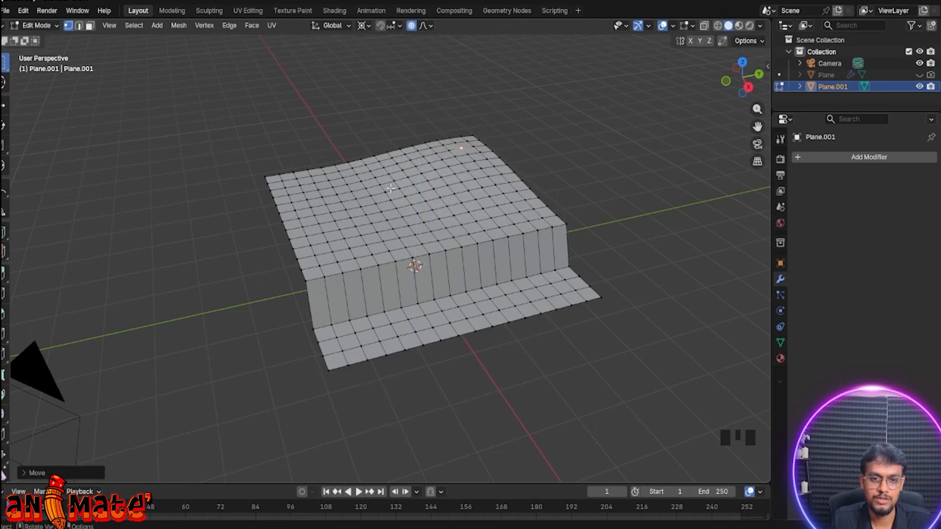
Lower a vertex near the upper level's -X, -Y corner about 0.15 m along Z with a proportional size of about 3.1 m
{"action": "left_click", "coordinate": [326, 182]}
{"action": "key", "text": "g"}
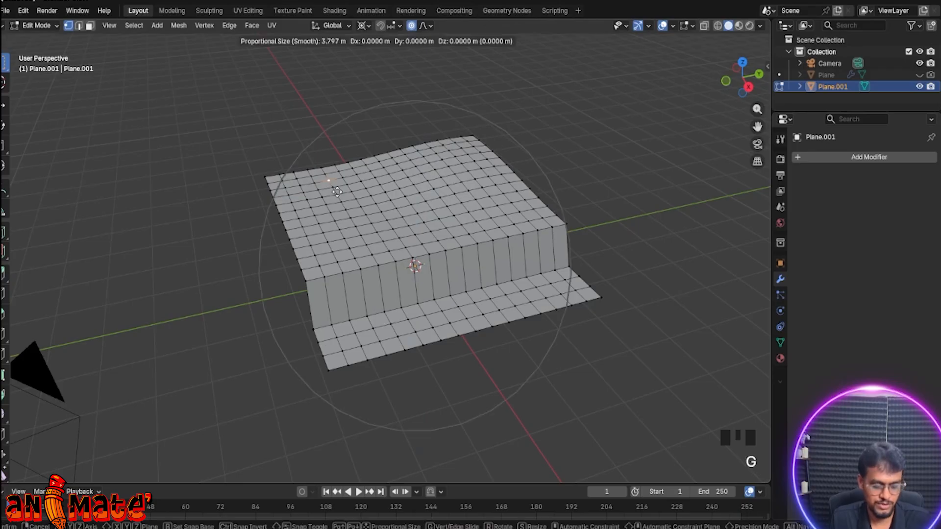
{"action": "key", "text": "z"}
{"action": "scroll", "coordinate": [340, 204], "scroll_direction": "up", "scroll_amount": 3}
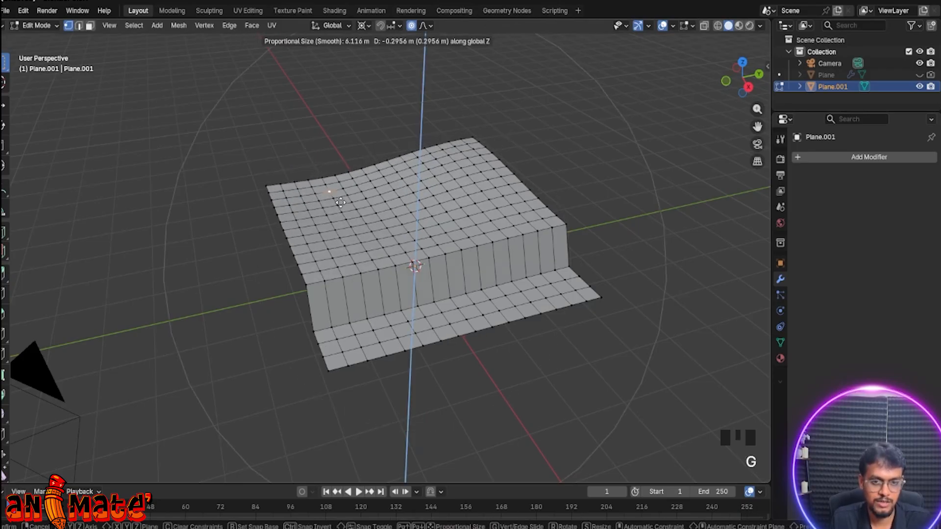
{"action": "scroll", "coordinate": [340, 200], "scroll_direction": "up", "scroll_amount": 3}
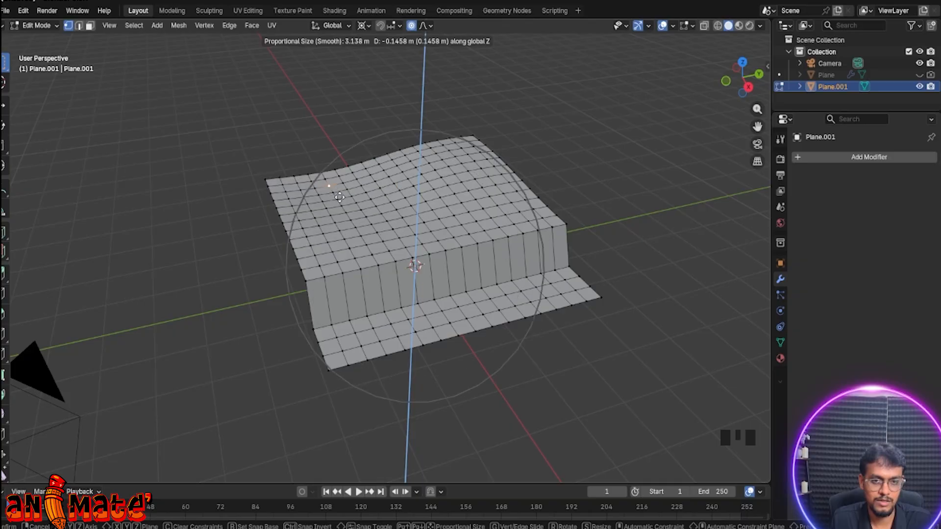
{"action": "left_click", "coordinate": [446, 200]}
Lower a vertex near the upper level's +Y edge slightly along Z with a proportional size of about 2.1 m
{"action": "left_click", "coordinate": [498, 197]}
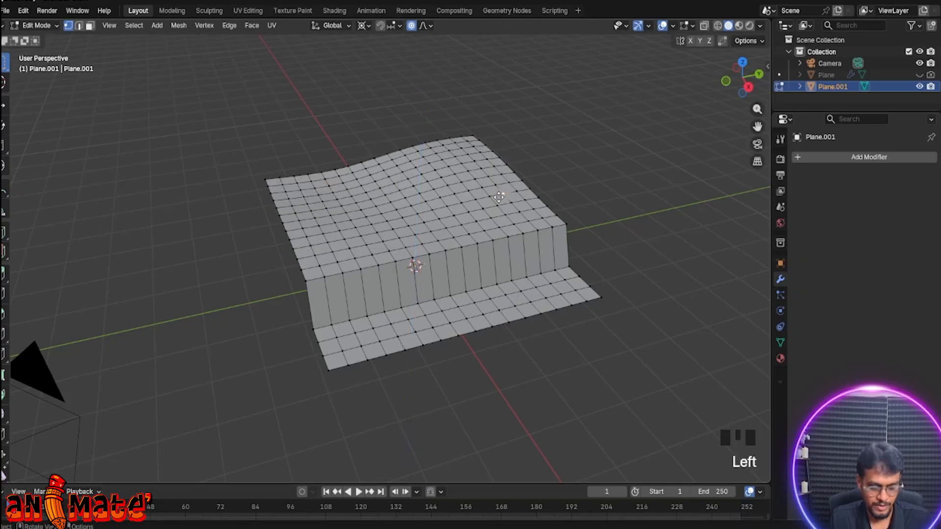
{"action": "key", "text": "g"}
{"action": "key", "text": "z"}
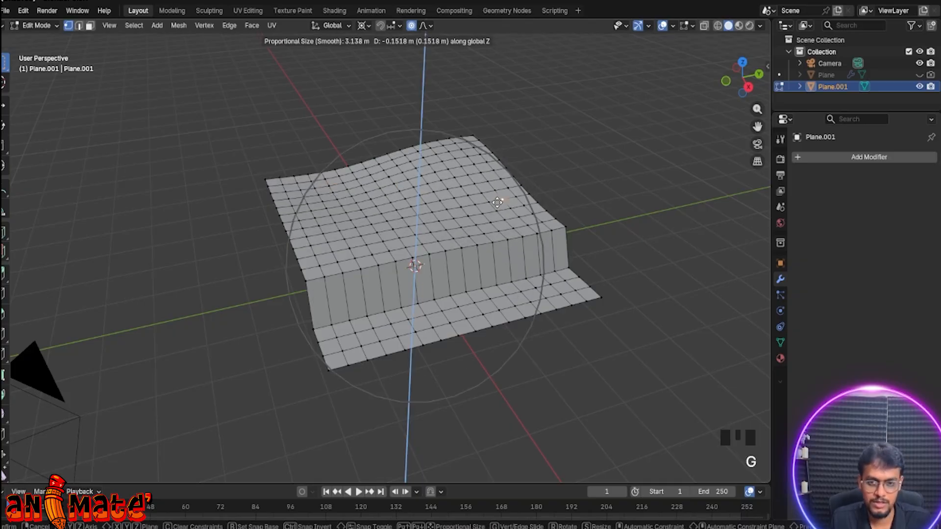
{"action": "scroll", "coordinate": [498, 199], "scroll_direction": "up", "scroll_amount": 4}
{"action": "left_click", "coordinate": [491, 205]}
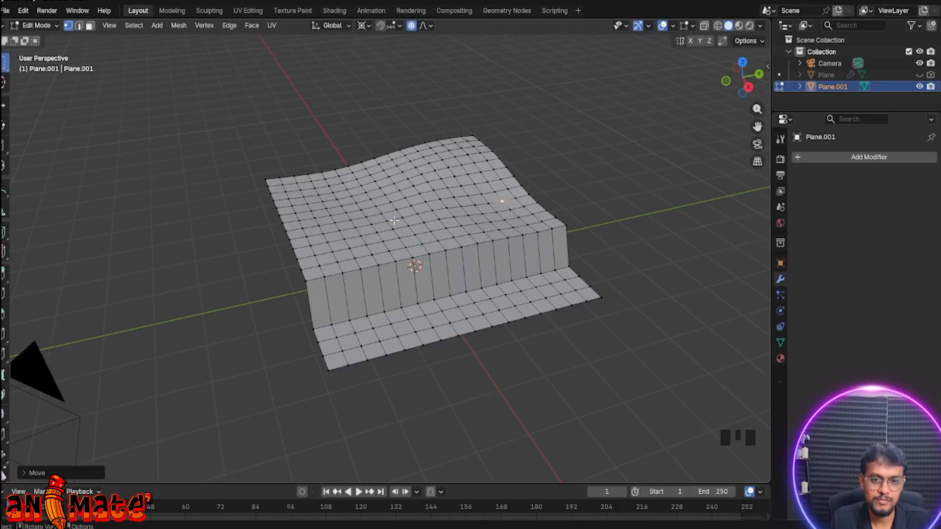
Raise a vertex in the -Y half of the upper level about 0.13 m along Z with a proportional size of about 3.1 m
{"action": "left_click", "coordinate": [369, 230]}
{"action": "key", "text": "g"}
{"action": "key", "text": "z"}
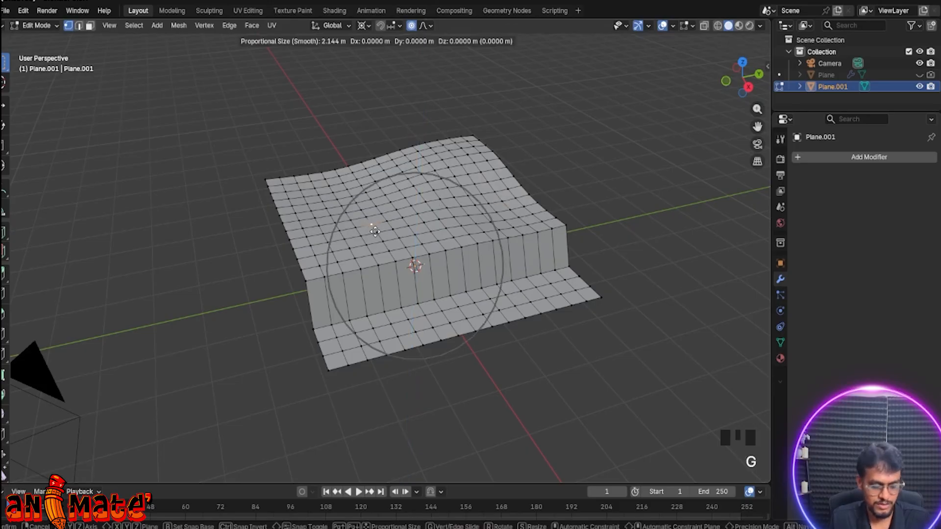
{"action": "scroll", "coordinate": [375, 227], "scroll_direction": "up", "scroll_amount": 2}
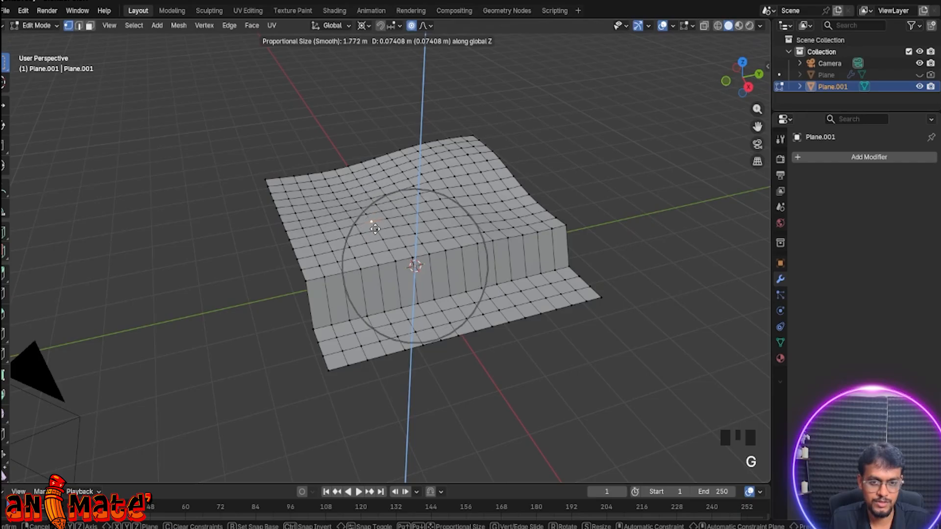
{"action": "scroll", "coordinate": [374, 226], "scroll_direction": "down", "scroll_amount": 4}
{"action": "scroll", "coordinate": [374, 226], "scroll_direction": "down", "scroll_amount": 2}
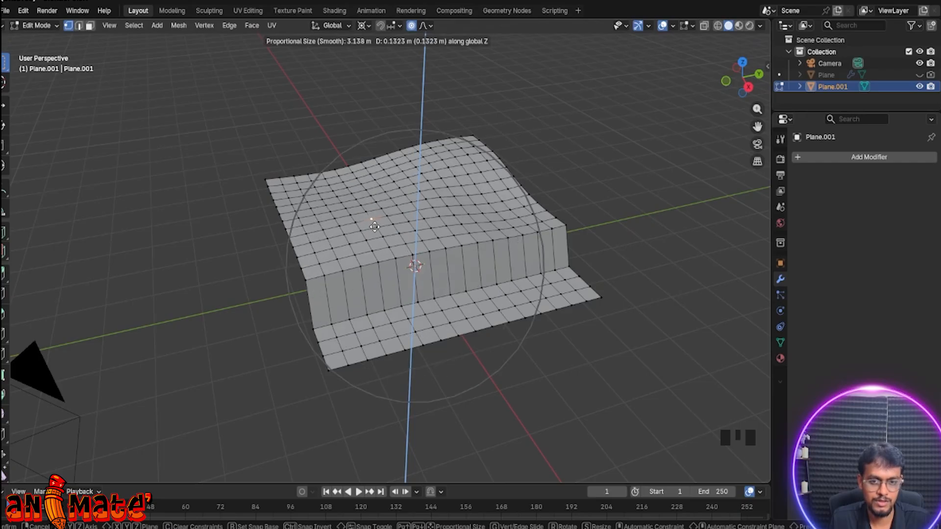
{"action": "left_click", "coordinate": [375, 226]}
Move a vertex near the -Y end of the step's upper edge freely toward -Y and down, using a proportional size of about 2.36 m
{"action": "middle_click_drag", "start_coordinate": [375, 226], "coordinate": [407, 250]}
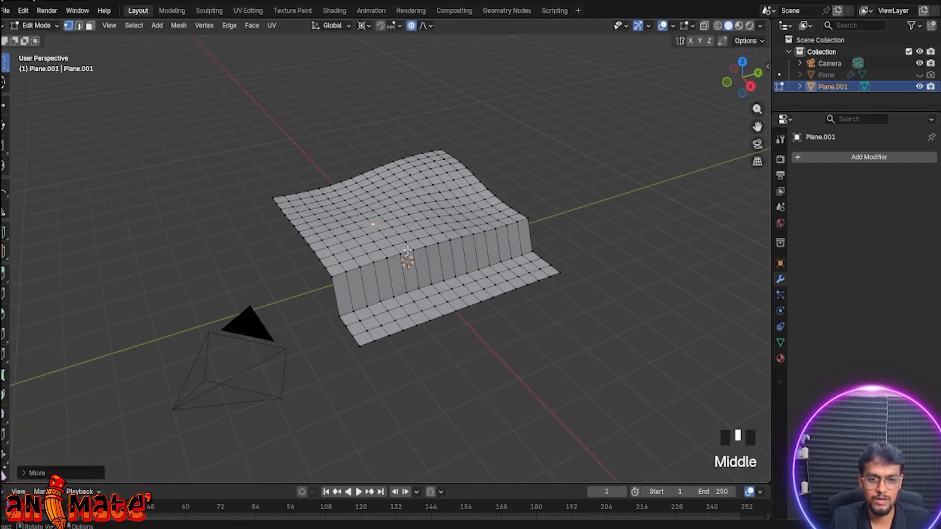
{"action": "left_click", "coordinate": [390, 256]}
{"action": "key", "text": "g"}
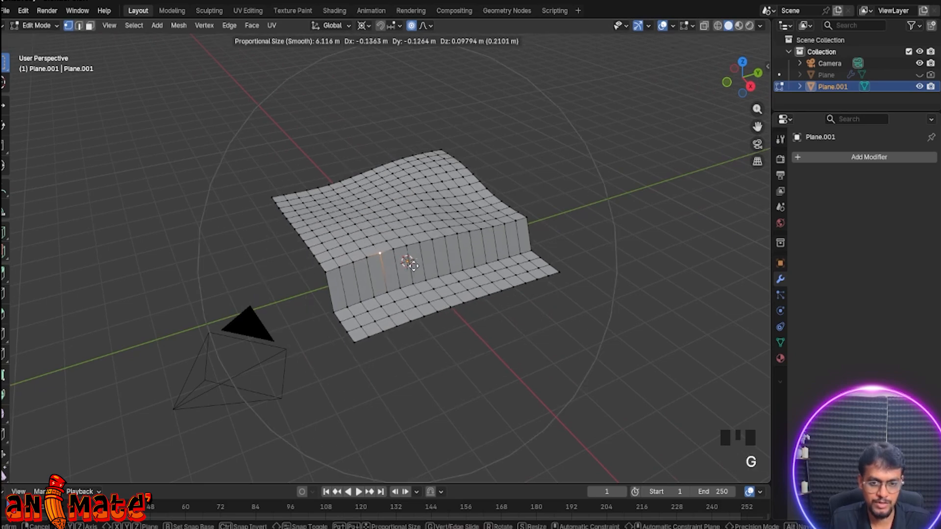
{"action": "scroll", "coordinate": [412, 264], "scroll_direction": "up", "scroll_amount": 4}
{"action": "scroll", "coordinate": [413, 265], "scroll_direction": "down", "scroll_amount": 2}
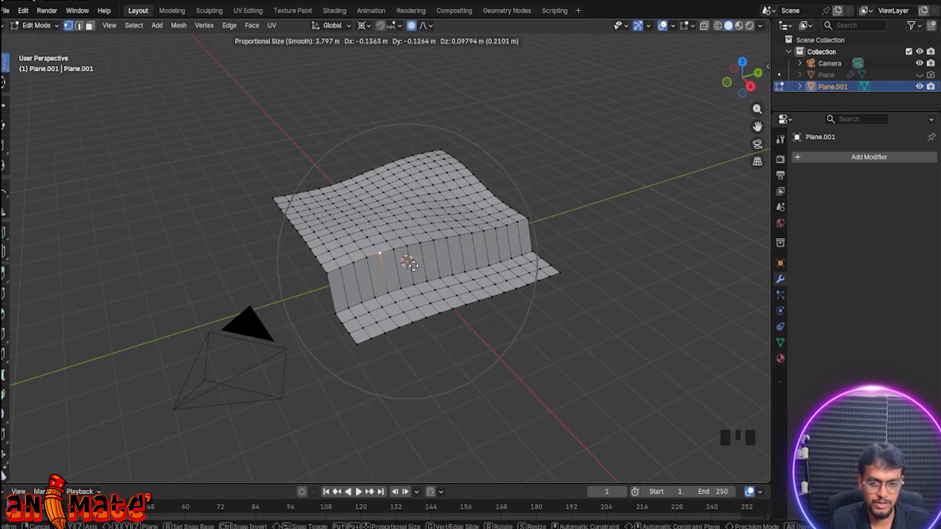
{"action": "scroll", "coordinate": [410, 263], "scroll_direction": "up", "scroll_amount": 4}
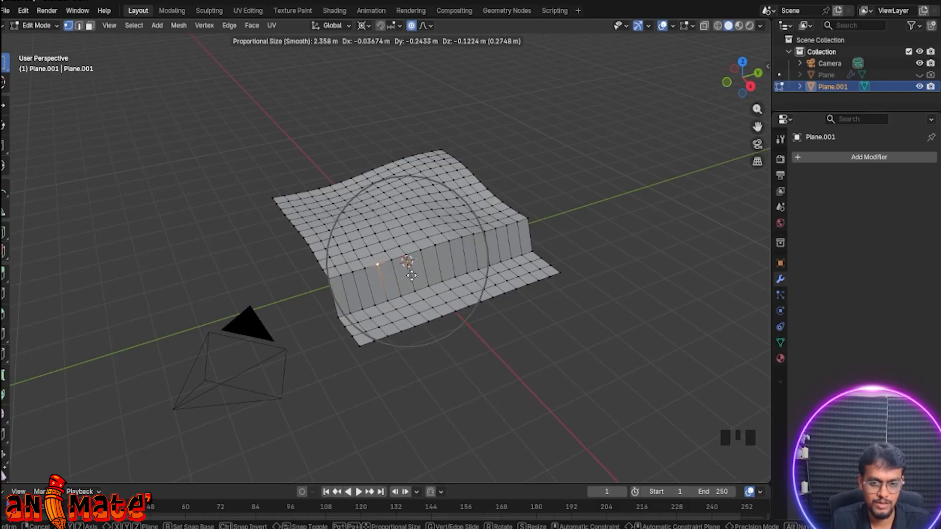
{"action": "left_click", "coordinate": [411, 273]}
Pull a vertex near the +Y end of the step's upper edge outward along X with a proportional size of about 1.95 m
{"action": "left_click", "coordinate": [484, 235]}
{"action": "key", "text": "g"}
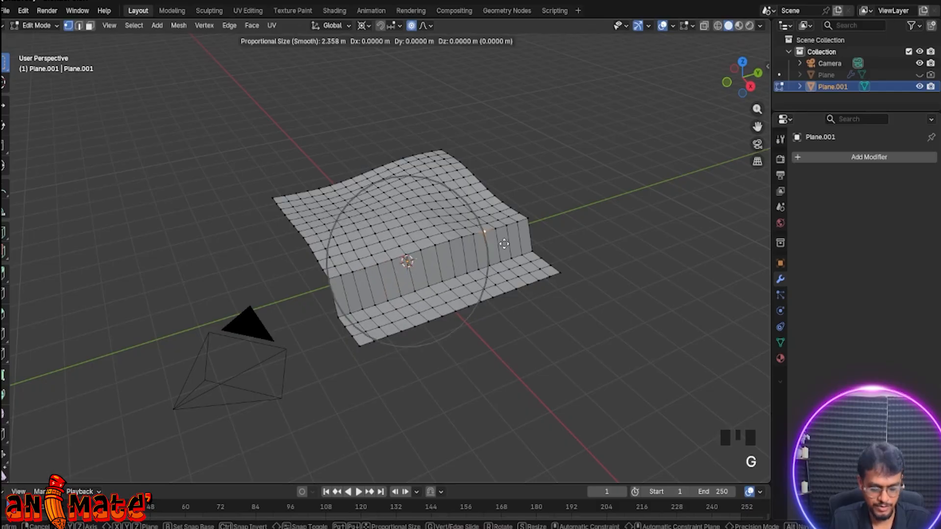
{"action": "key", "text": "z"}
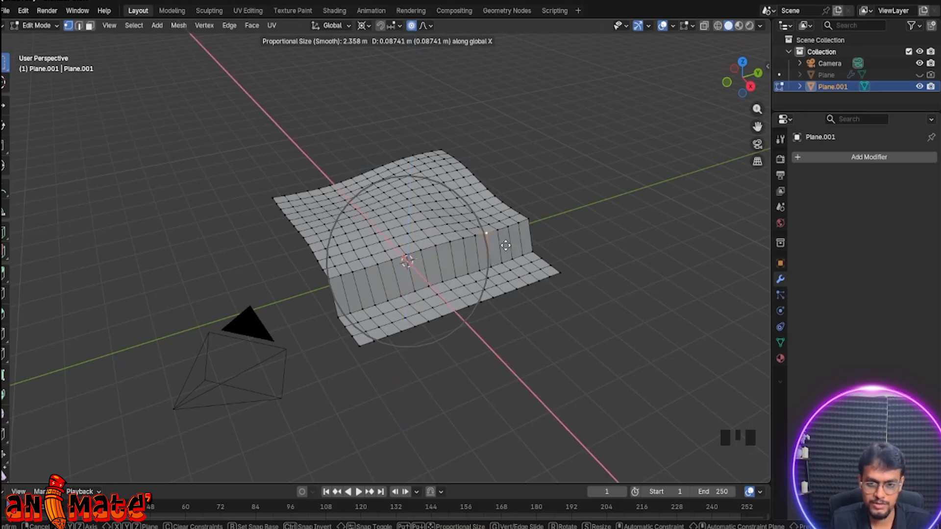
{"action": "key", "text": "x"}
{"action": "scroll", "coordinate": [509, 246], "scroll_direction": "up", "scroll_amount": 3}
{"action": "scroll", "coordinate": [509, 246], "scroll_direction": "down", "scroll_amount": 8}
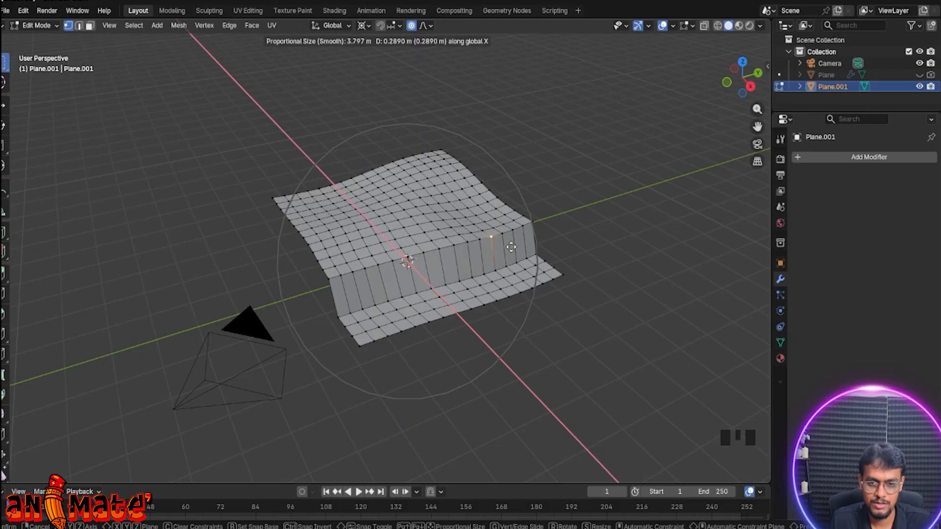
{"action": "scroll", "coordinate": [511, 248], "scroll_direction": "up", "scroll_amount": 7}
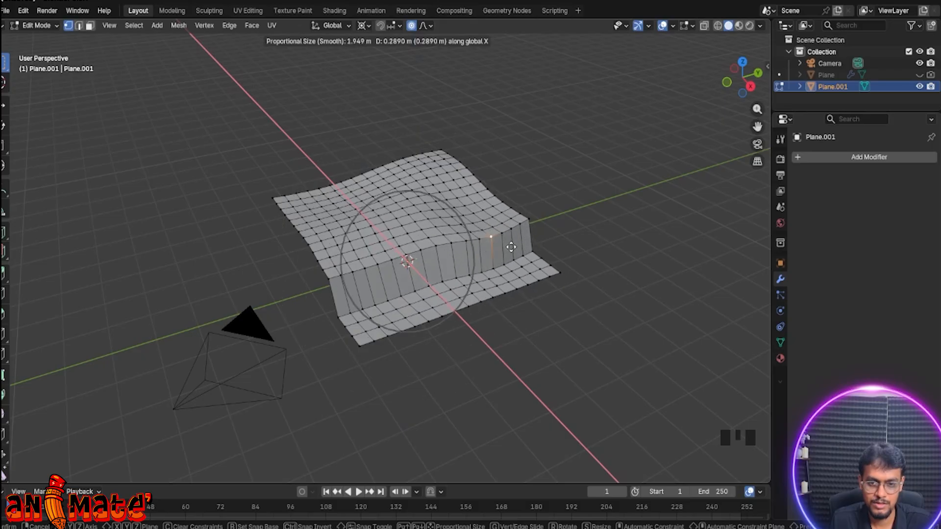
{"action": "left_click", "coordinate": [515, 249]}
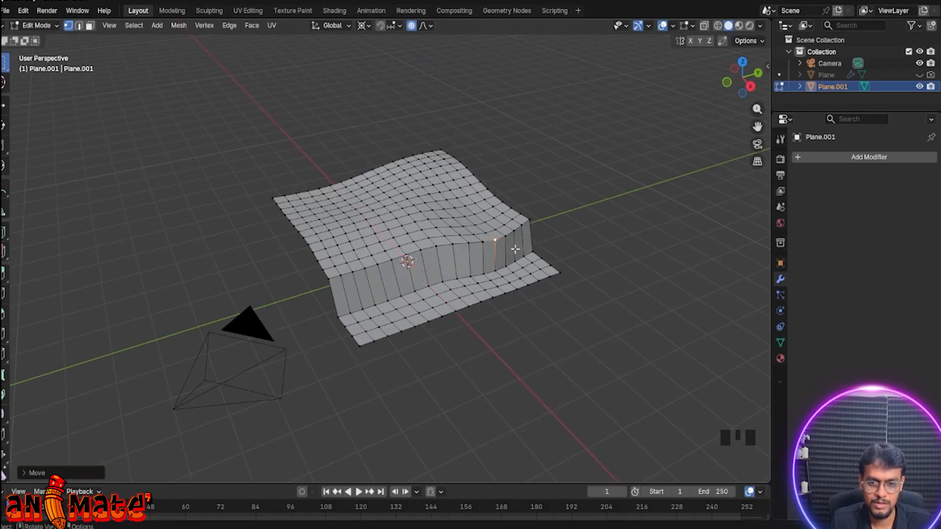
Lower the corner vertex at the +Y end of the step's upper edge along Z with a proportional size of about 2.6 m
{"action": "left_click", "coordinate": [527, 223]}
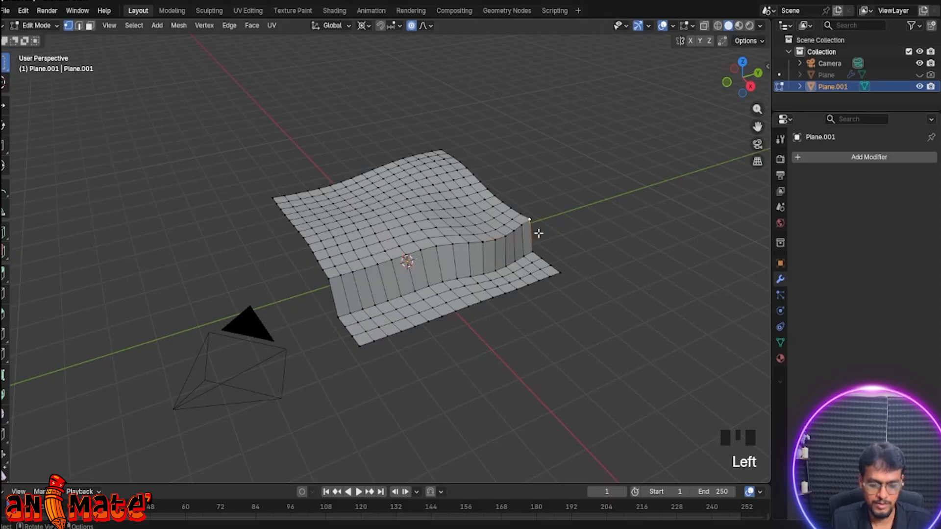
{"action": "key", "text": "g"}
{"action": "key", "text": "z"}
{"action": "scroll", "coordinate": [539, 242], "scroll_direction": "down", "scroll_amount": 4}
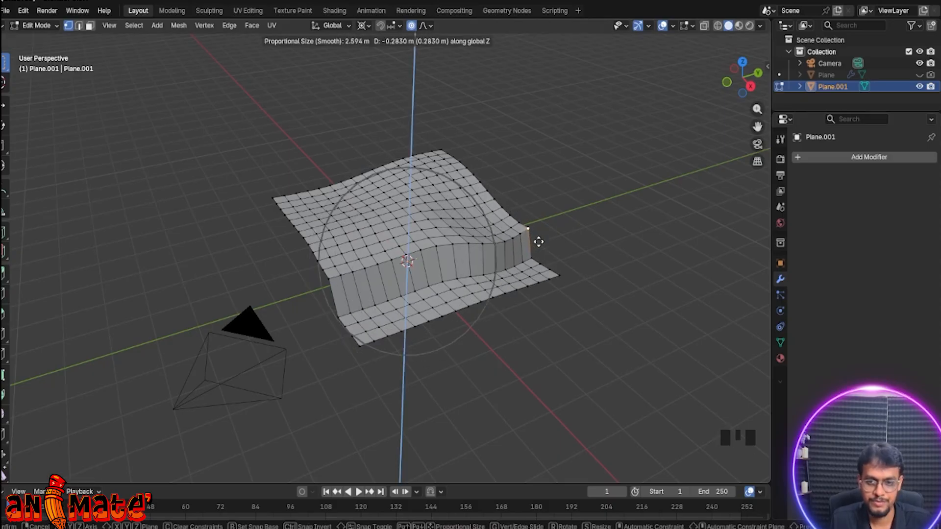
{"action": "left_click", "coordinate": [538, 238]}
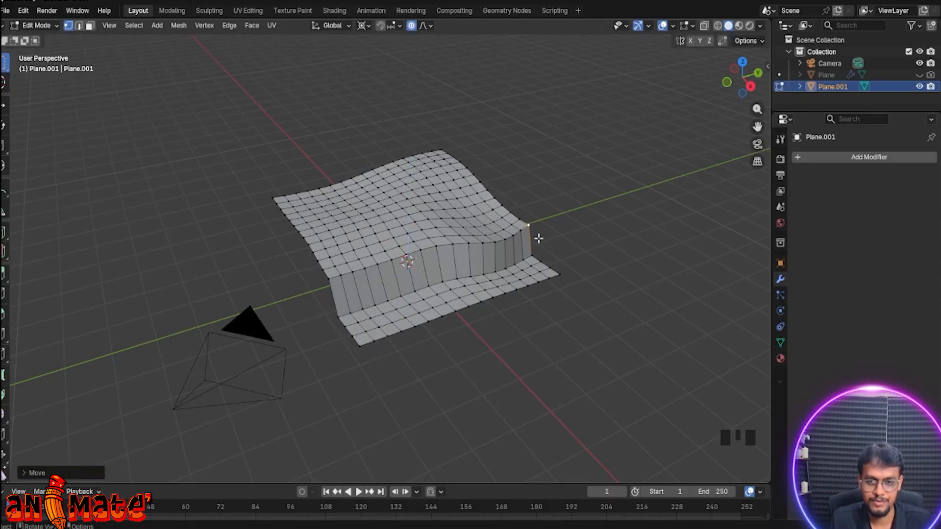
Lower a vertex near the middle of the step's upper edge along Z with a proportional size of about 1.46 m
{"action": "left_click", "coordinate": [453, 247]}
{"action": "key", "text": "g"}
{"action": "key", "text": "z"}
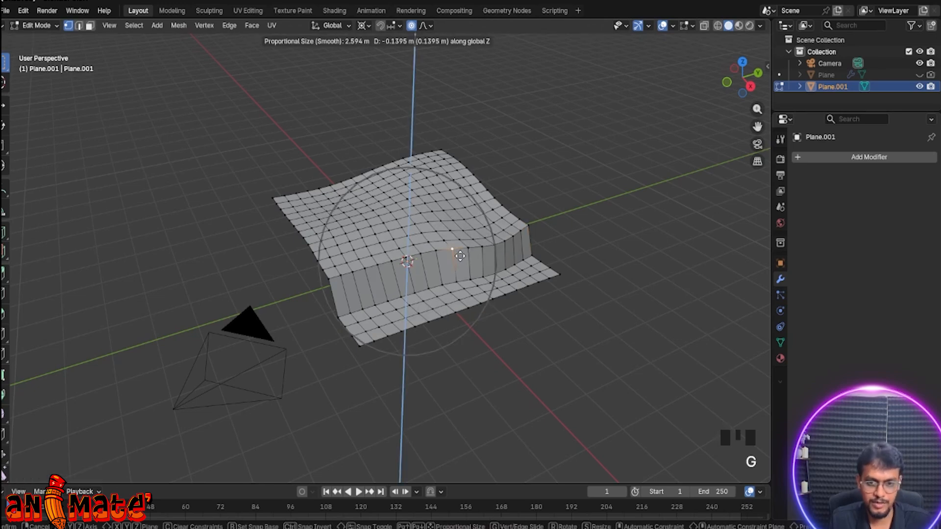
{"action": "scroll", "coordinate": [459, 256], "scroll_direction": "up", "scroll_amount": 5}
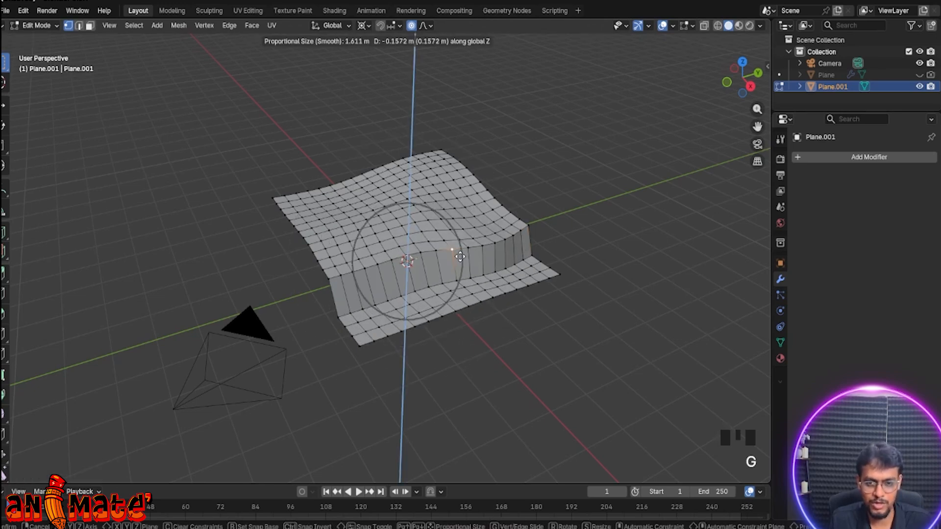
{"action": "scroll", "coordinate": [459, 256], "scroll_direction": "up", "scroll_amount": 1}
{"action": "left_click", "coordinate": [460, 260]}
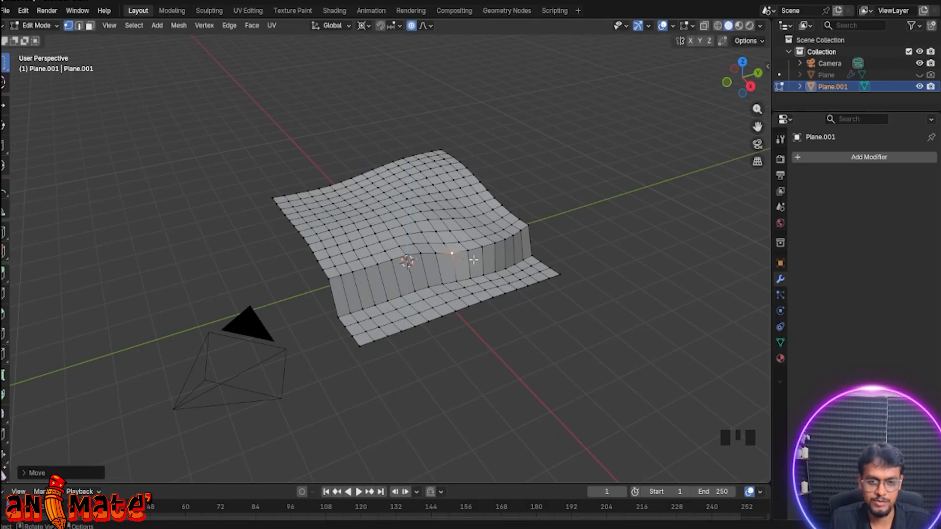
Lower the corner vertex at the -Y end of the step's upper edge along Z with a proportional size of about 3.14 m
{"action": "left_click", "coordinate": [330, 279]}
{"action": "key", "text": "g"}
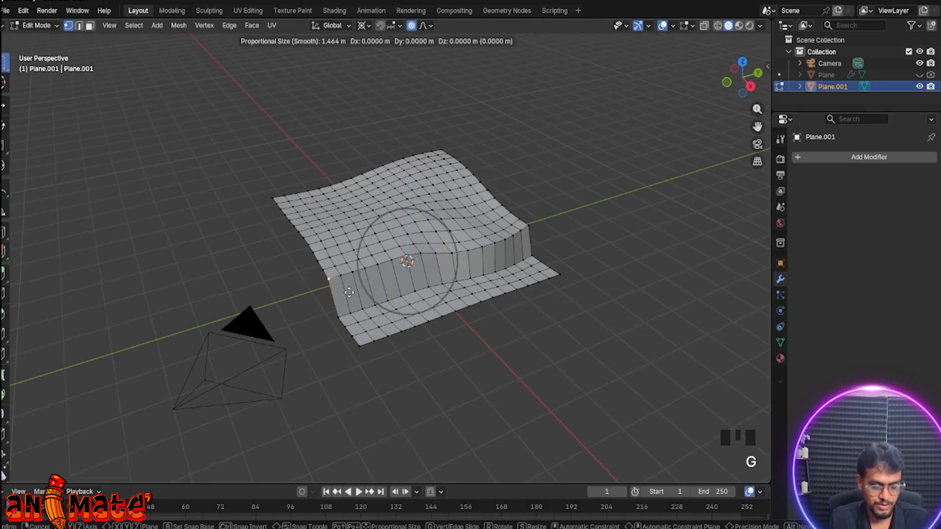
{"action": "key", "text": "z"}
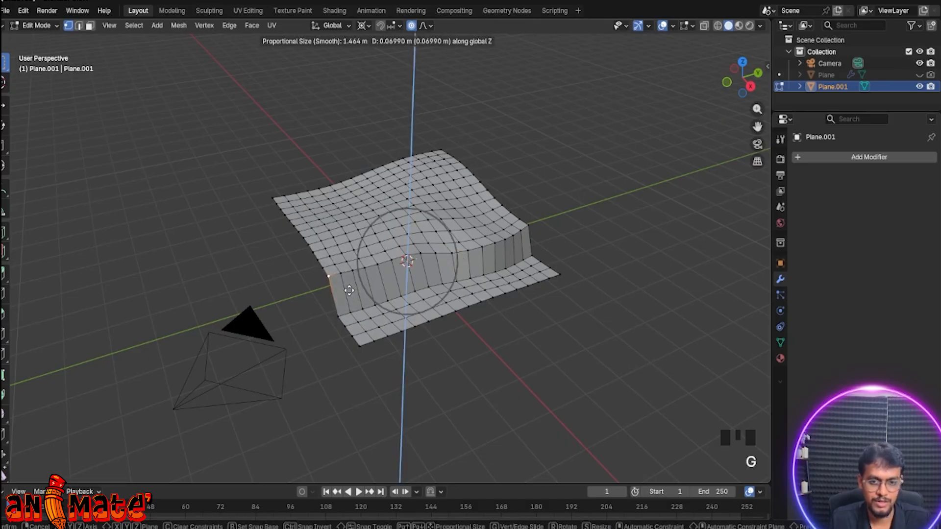
{"action": "scroll", "coordinate": [349, 290], "scroll_direction": "down", "scroll_amount": 8}
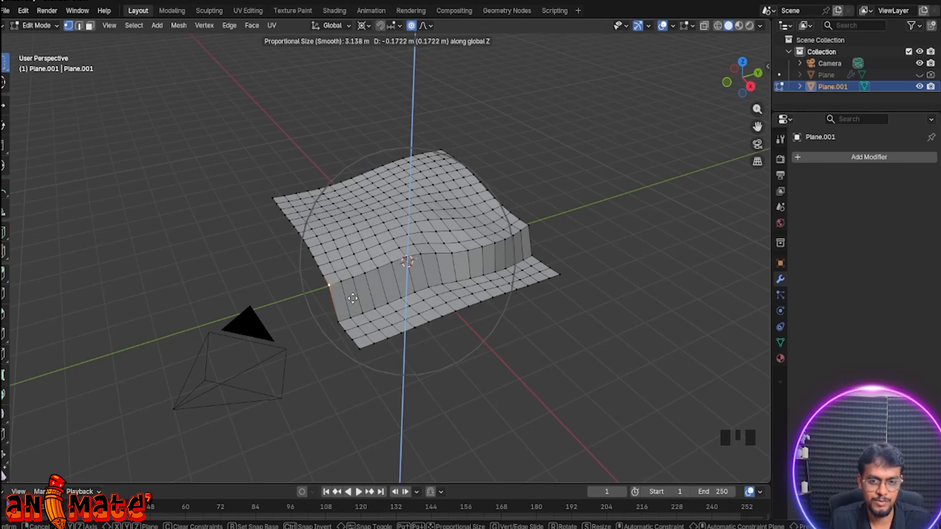
{"action": "left_click", "coordinate": [377, 287]}
Move a run of vertices along the middle of the step's upper edge about 0.16 m outward and down, using a proportional size of about 1.1 m
{"action": "scroll", "coordinate": [387, 277], "scroll_direction": "down", "scroll_amount": 1}
{"action": "scroll", "coordinate": [397, 268], "scroll_direction": "up", "scroll_amount": 3}
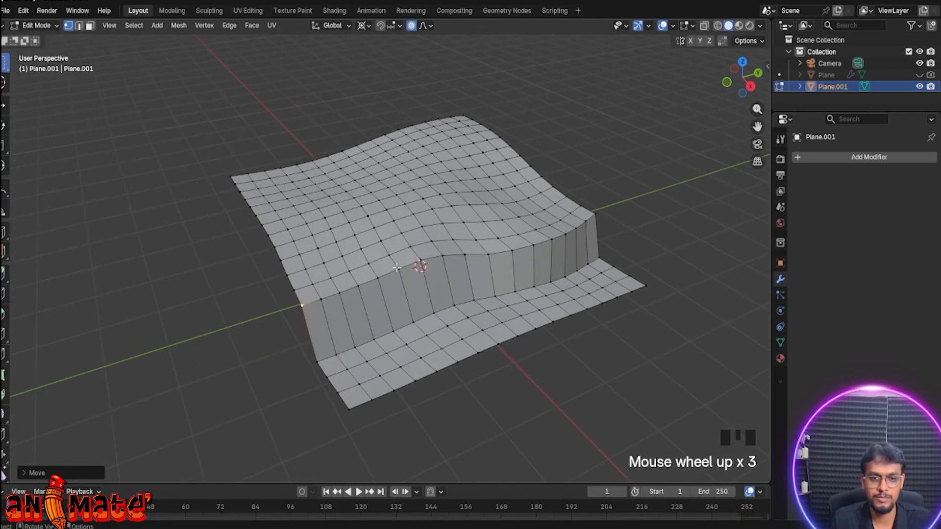
{"action": "left_click", "coordinate": [541, 248]}
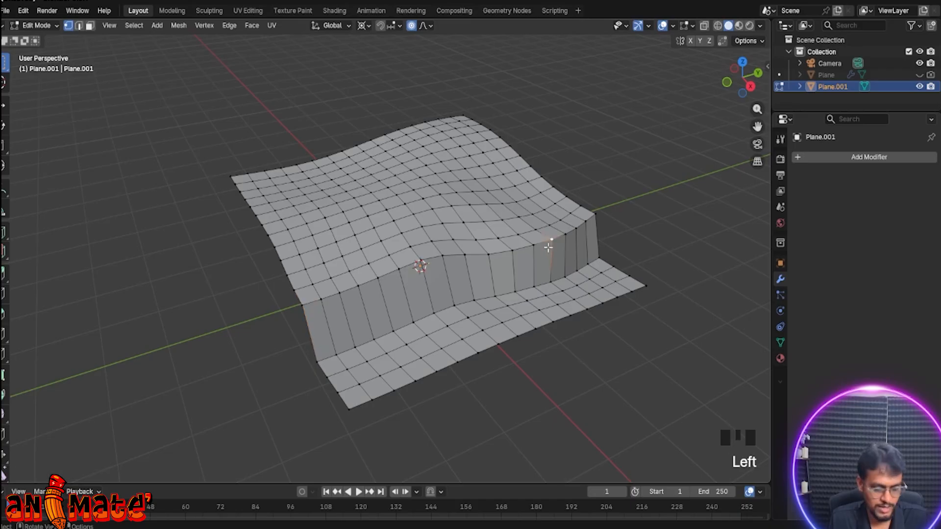
{"action": "left_click", "coordinate": [532, 246], "text": "shift"}
{"action": "left_click", "coordinate": [511, 251], "text": "shift"}
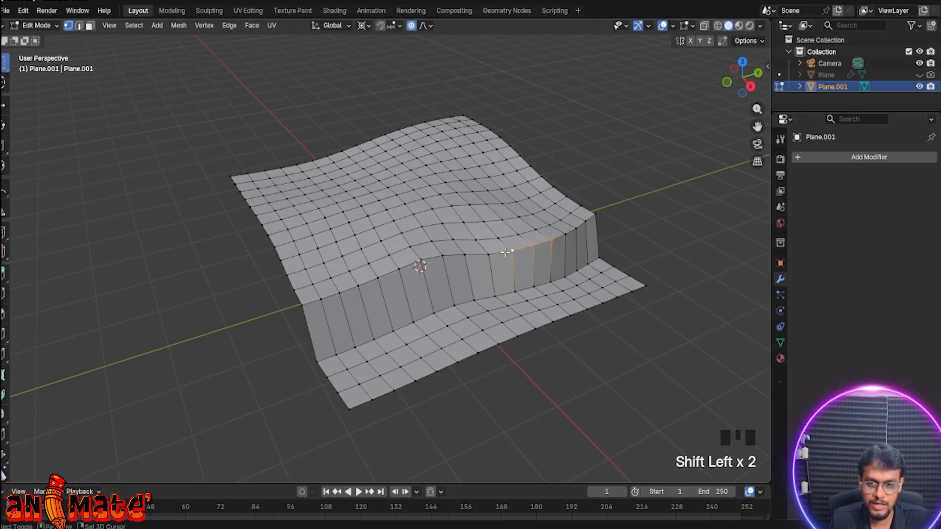
{"action": "left_click", "coordinate": [486, 256], "text": "shift"}
{"action": "left_click", "coordinate": [463, 256], "text": "shift"}
{"action": "left_click", "coordinate": [442, 255], "text": "shift"}
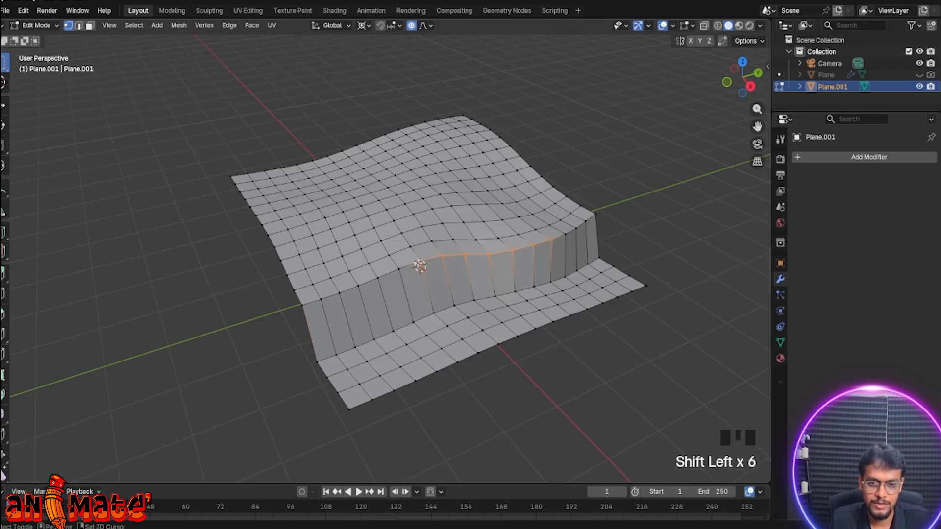
{"action": "left_click", "coordinate": [395, 271], "text": "shift"}
{"action": "scroll", "coordinate": [395, 271], "scroll_direction": "down", "scroll_amount": 2}
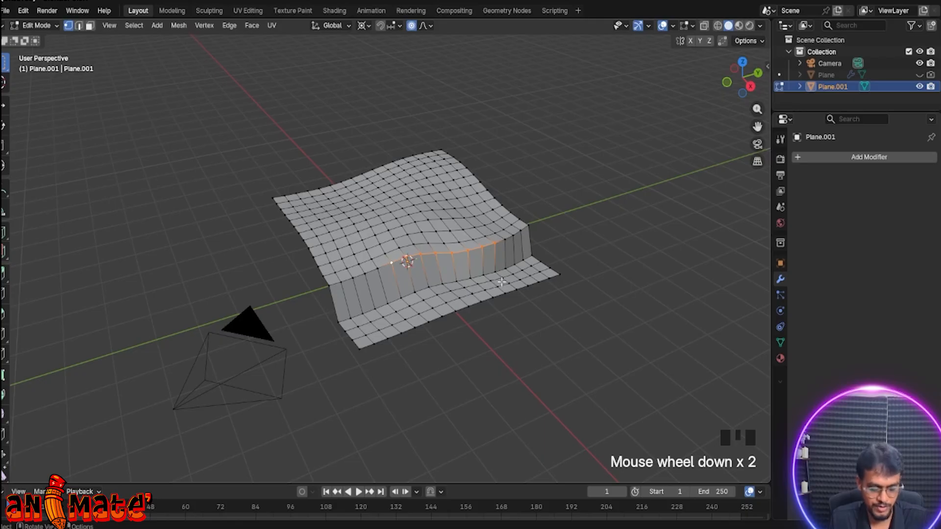
{"action": "key", "text": "g"}
{"action": "scroll", "coordinate": [499, 278], "scroll_direction": "up", "scroll_amount": 6}
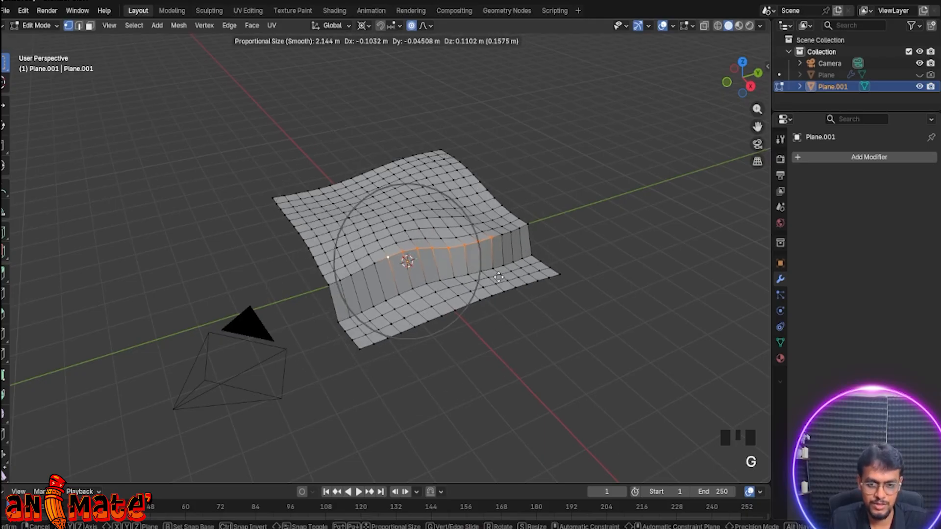
{"action": "scroll", "coordinate": [498, 277], "scroll_direction": "up", "scroll_amount": 4}
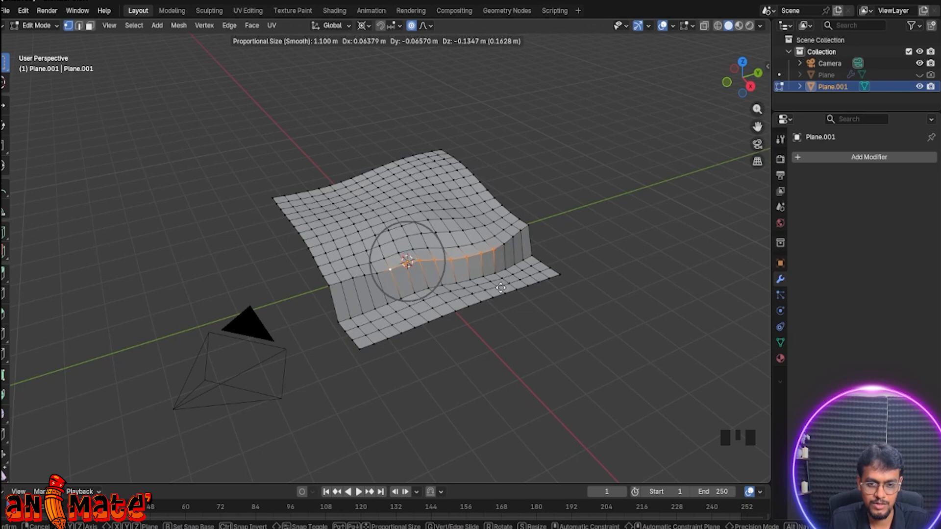
{"action": "left_click", "coordinate": [501, 289]}
Move a vertex in the middle of the upper surface freely upward by about 0.15 m with a proportional size of about 1.1 m
{"action": "left_click", "coordinate": [562, 257]}
{"action": "middle_click_drag", "start_coordinate": [630, 240], "coordinate": [529, 253]}
{"action": "left_click", "coordinate": [425, 208]}
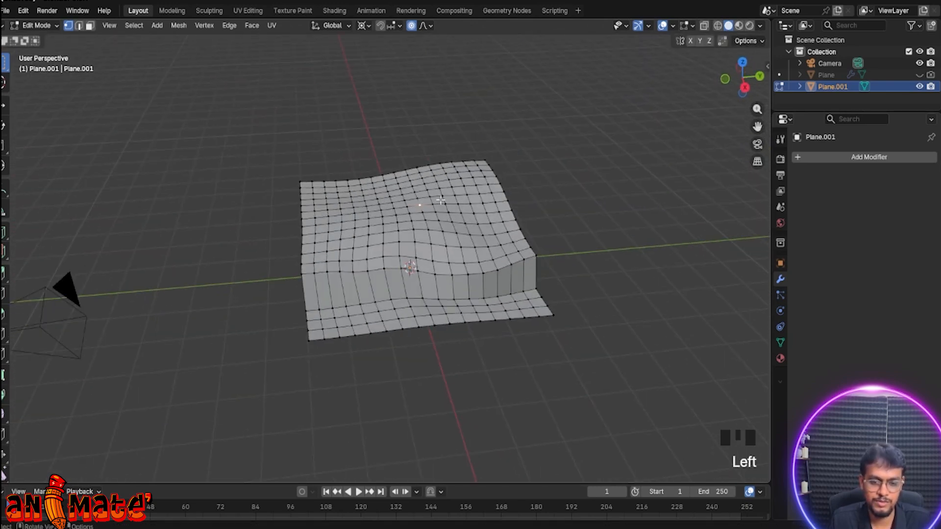
{"action": "key", "text": "g"}
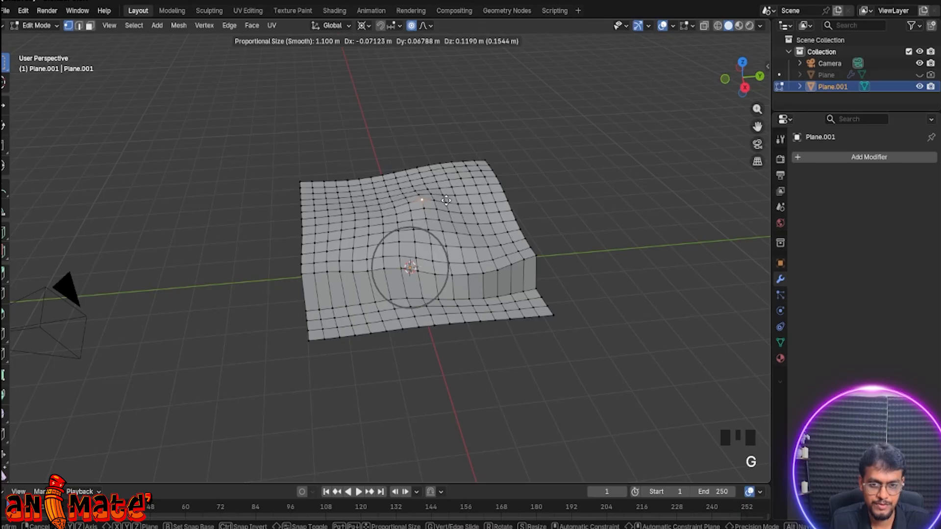
{"action": "scroll", "coordinate": [446, 200], "scroll_direction": "up", "scroll_amount": 2}
{"action": "left_click", "coordinate": [446, 200]}
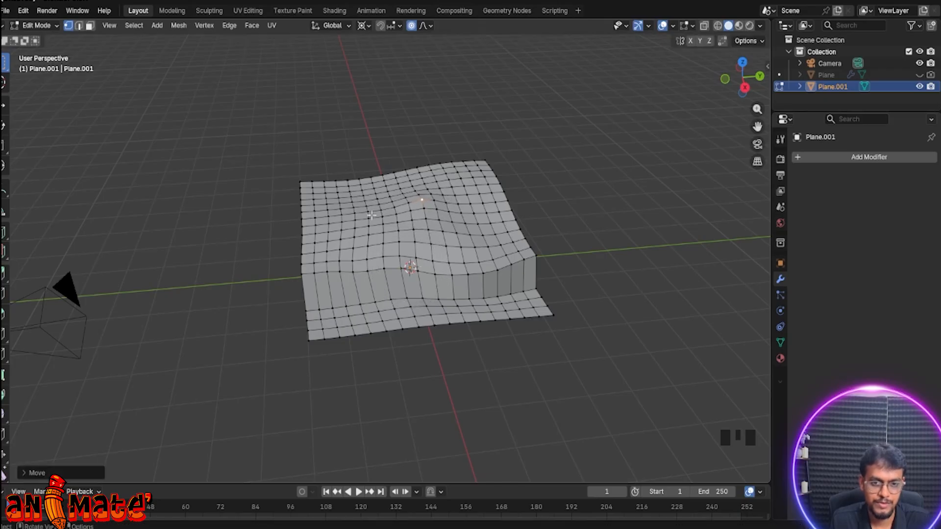
{"action": "left_click", "coordinate": [338, 216]}
{"action": "key", "text": "g"}
{"action": "right_click", "coordinate": [459, 207]}
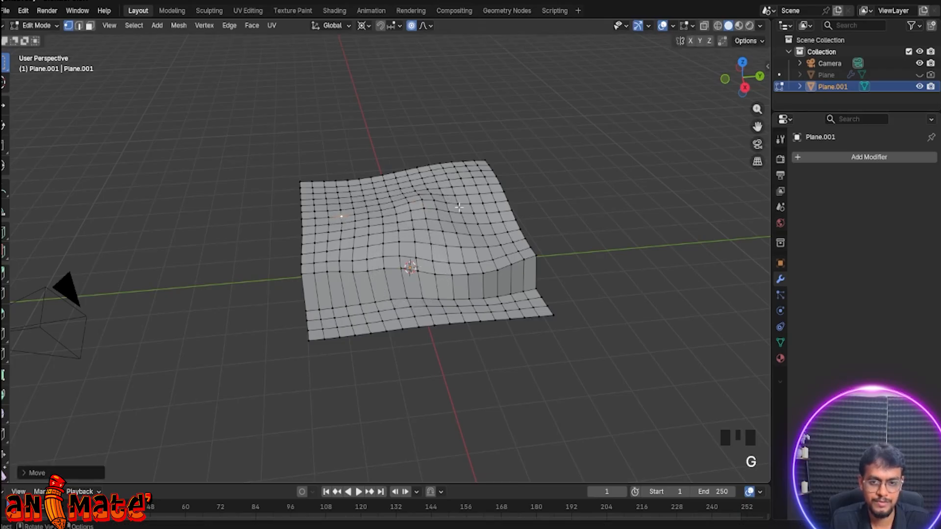
{"action": "left_click", "coordinate": [478, 204]}
{"action": "key", "text": "g"}
{"action": "right_click", "coordinate": [482, 233]}
{"action": "left_click", "coordinate": [482, 234]}
{"action": "key", "text": "g"}
{"action": "right_click", "coordinate": [483, 232]}
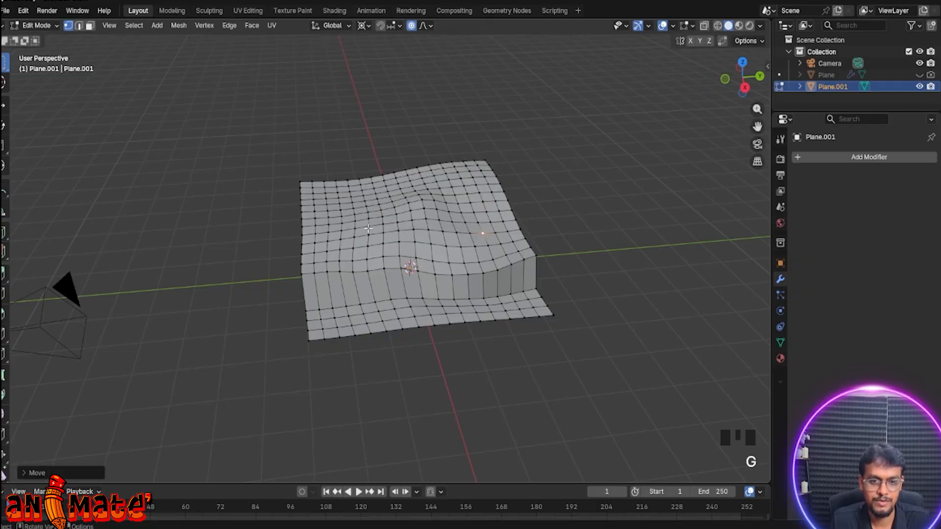
{"action": "scroll", "coordinate": [385, 216], "scroll_direction": "down", "scroll_amount": 1}
{"action": "scroll", "coordinate": [552, 199], "scroll_direction": "up", "scroll_amount": 2}
{"action": "left_click", "coordinate": [498, 225]}
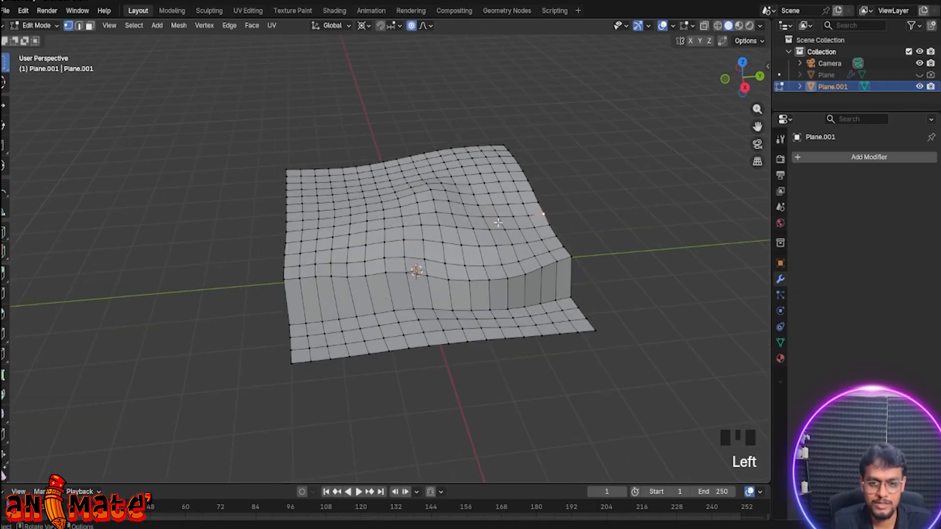
Set the proportional editing falloff to Random
{"action": "middle_click_drag", "start_coordinate": [428, 241], "coordinate": [407, 46]}
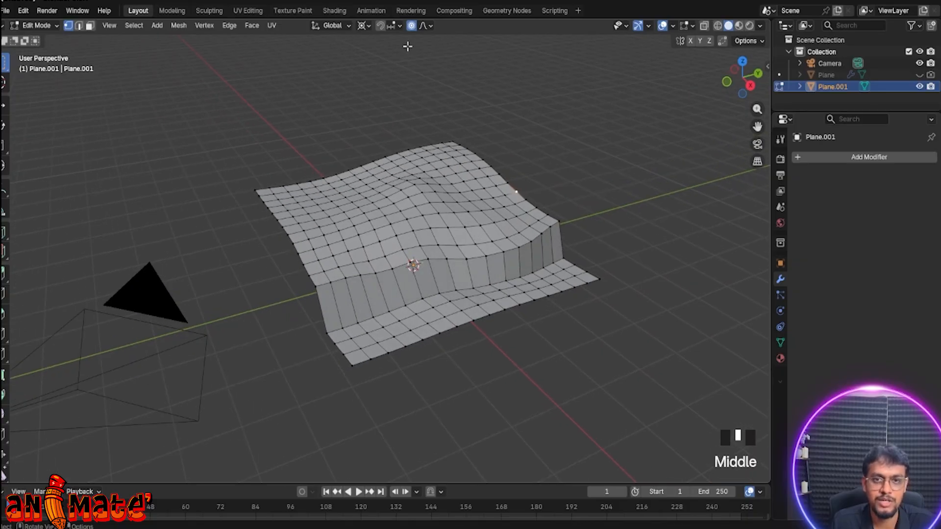
{"action": "left_click", "coordinate": [429, 27]}
{"action": "left_click", "coordinate": [409, 159]}
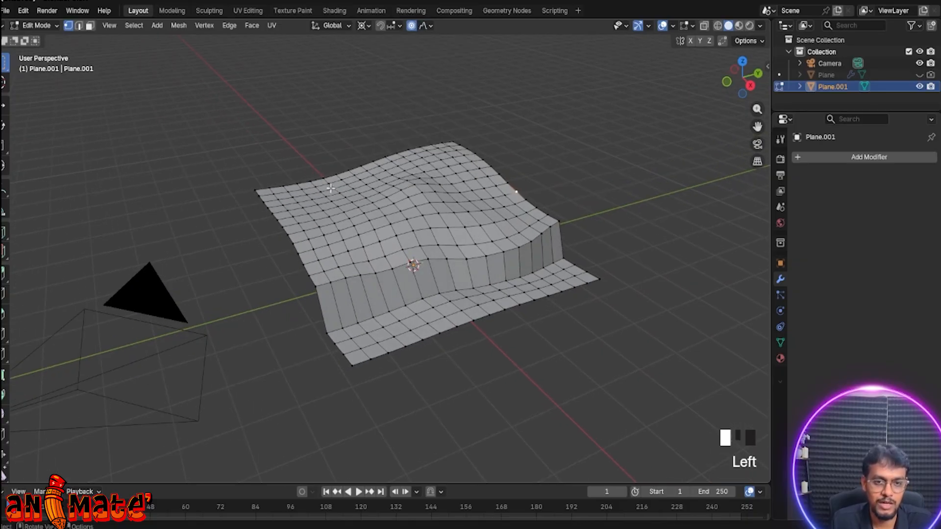
Raise a vertex near the -X edge, toward the -Y corner, freely with Random falloff and a proportional size of about 4.18 m
{"action": "key", "text": "g"}
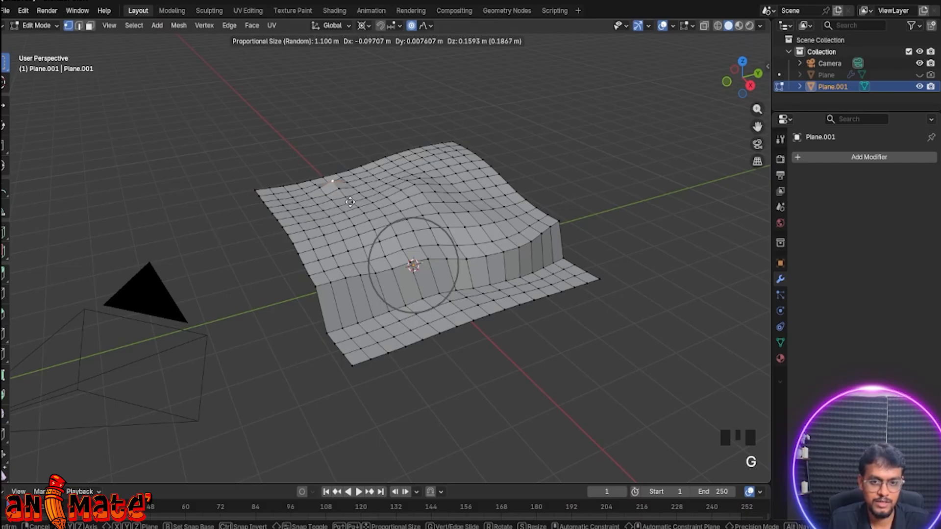
{"action": "scroll", "coordinate": [350, 203], "scroll_direction": "up", "scroll_amount": 5}
{"action": "scroll", "coordinate": [352, 204], "scroll_direction": "down", "scroll_amount": 12}
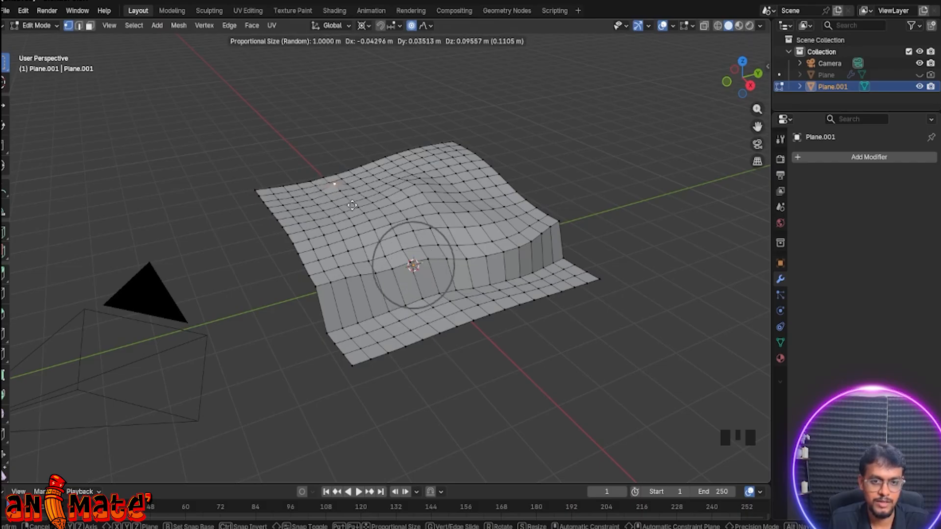
{"action": "scroll", "coordinate": [352, 205], "scroll_direction": "down", "scroll_amount": 6}
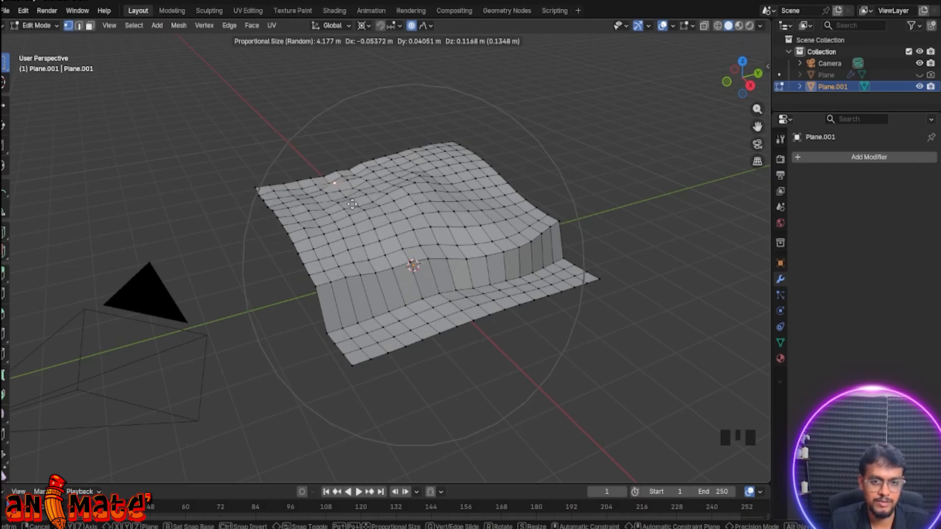
{"action": "left_click", "coordinate": [350, 199]}
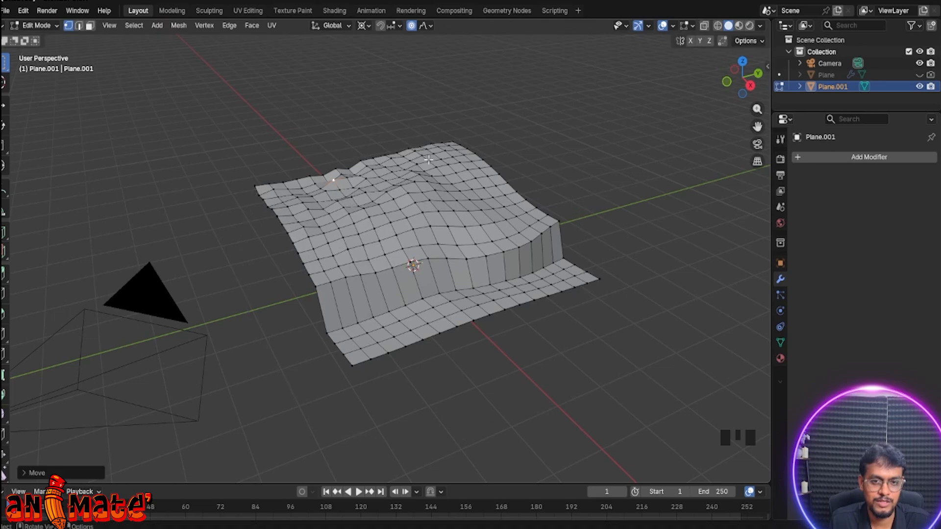
Move a vertex near the -X, +Y corner freely upward by about 0.14 m with a Random proportional size of about 3.45 m
{"action": "left_click", "coordinate": [445, 150]}
{"action": "key", "text": "g"}
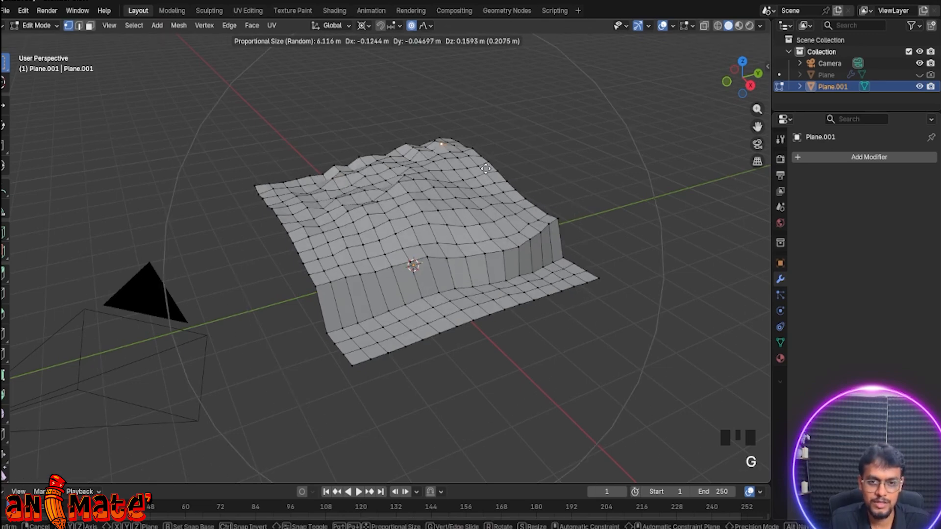
{"action": "scroll", "coordinate": [485, 171], "scroll_direction": "up", "scroll_amount": 2}
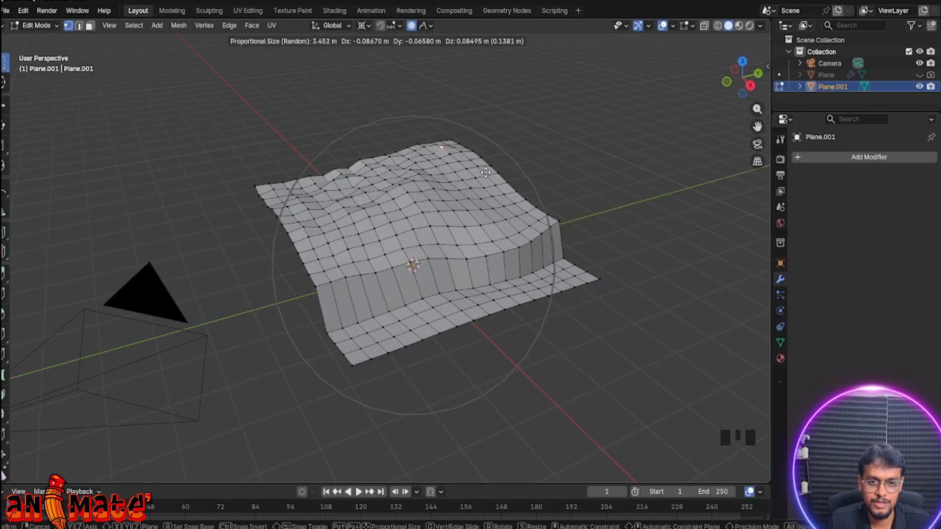
{"action": "left_click", "coordinate": [485, 173]}
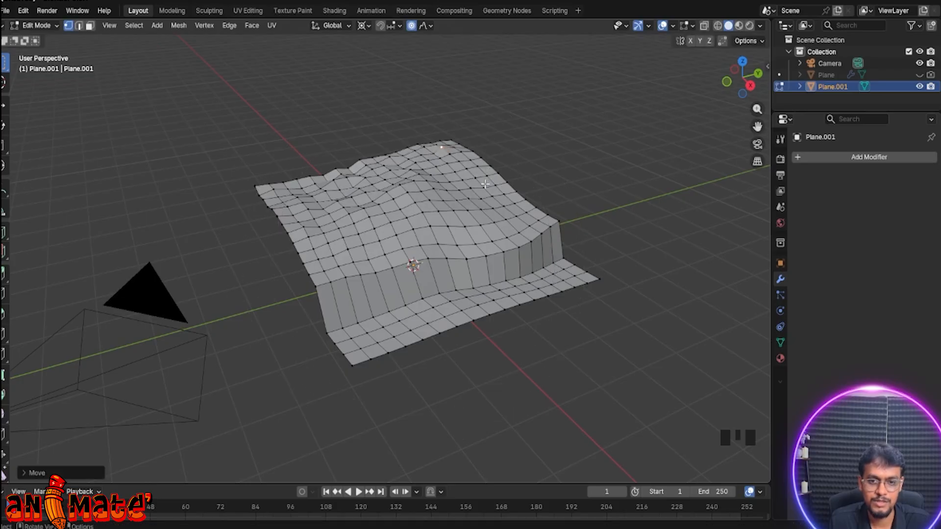
Raise a vertex of the upper surface near the +Y edge by about 0.18 m with a Random proportional size of about 2.59 m
{"action": "left_click", "coordinate": [505, 208]}
{"action": "key", "text": "g"}
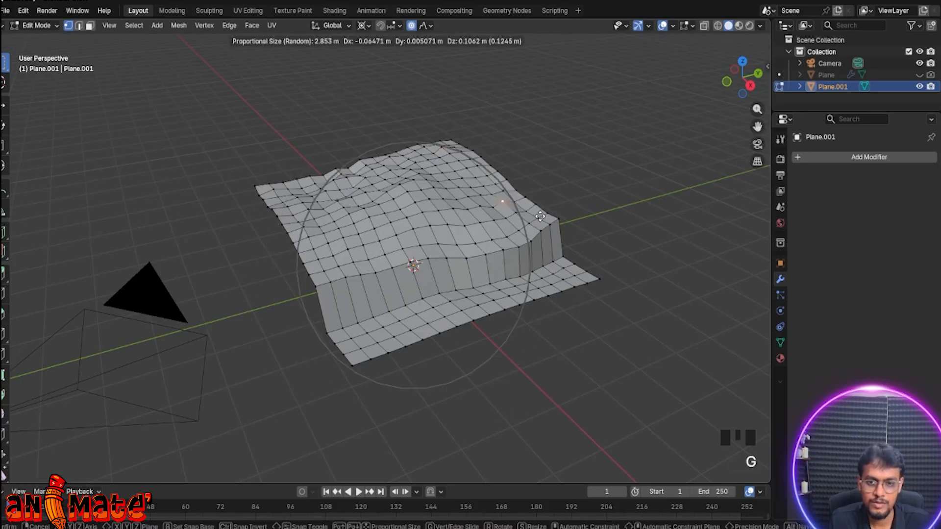
{"action": "scroll", "coordinate": [540, 216], "scroll_direction": "up", "scroll_amount": 2}
{"action": "scroll", "coordinate": [540, 216], "scroll_direction": "down", "scroll_amount": 4}
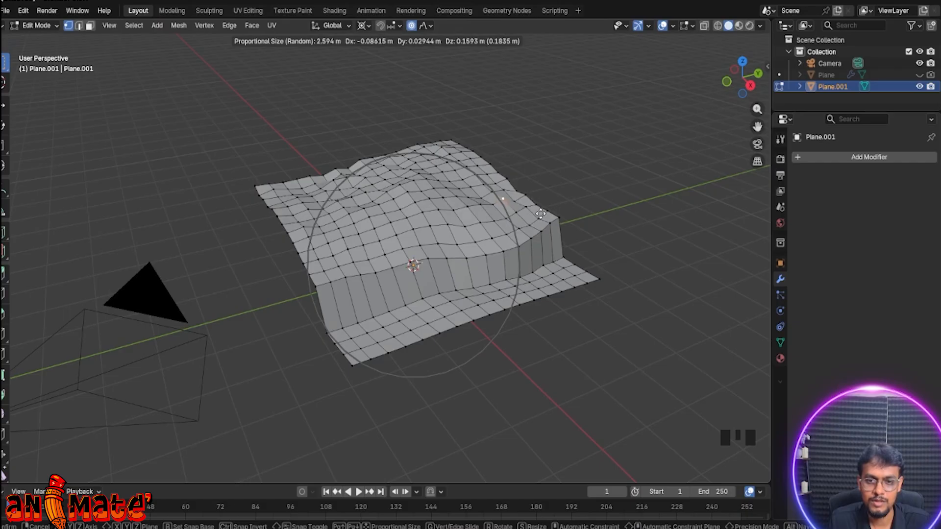
{"action": "left_click", "coordinate": [540, 214]}
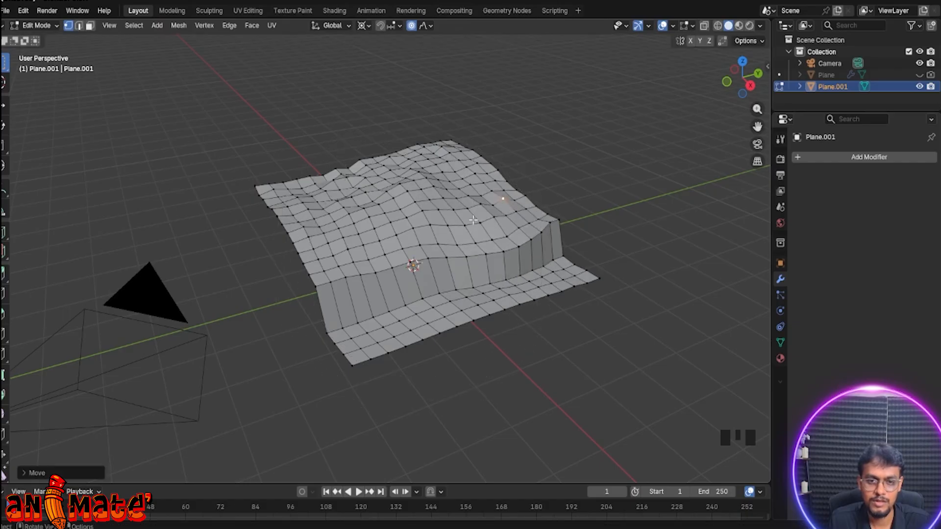
Raise a vertex just behind the middle of the step's upper edge by about 0.13 m with a Random proportional size of about 2.85 m
{"action": "left_click", "coordinate": [406, 227]}
{"action": "key", "text": "g"}
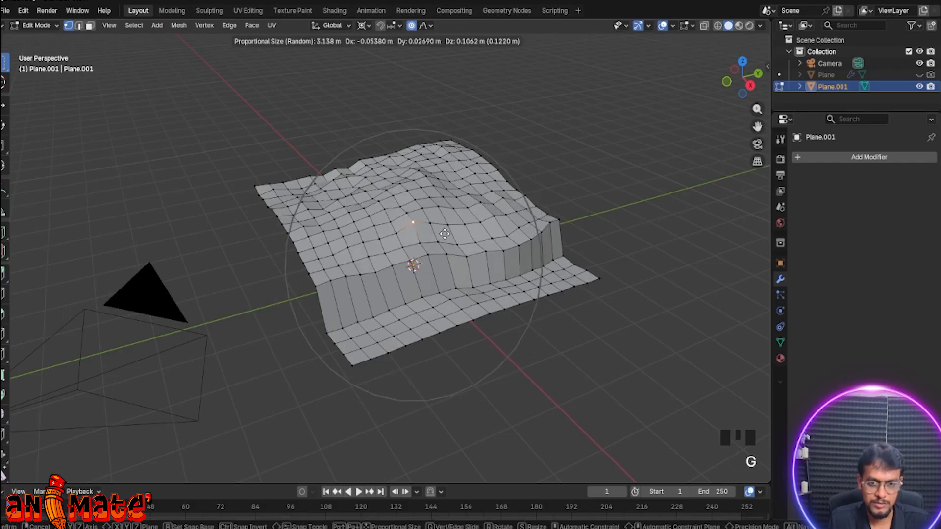
{"action": "scroll", "coordinate": [443, 234], "scroll_direction": "up", "scroll_amount": 6}
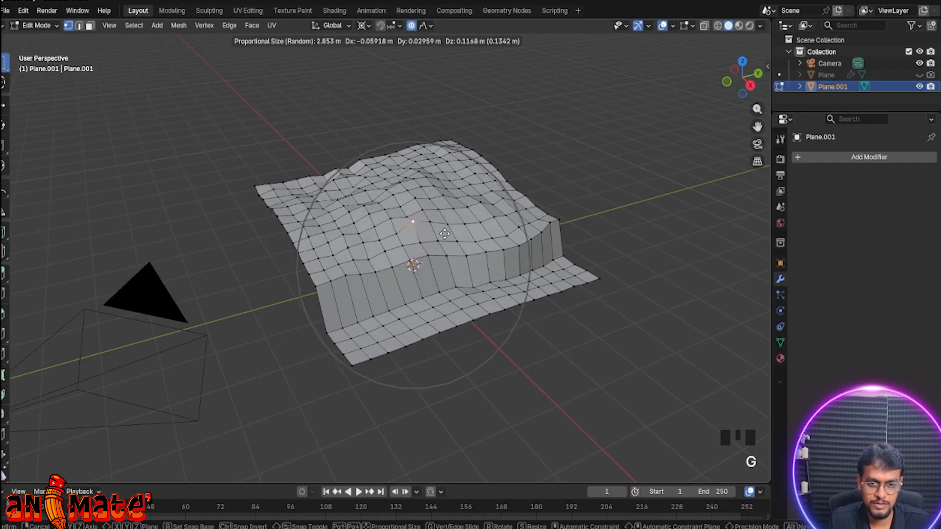
{"action": "left_click", "coordinate": [444, 234]}
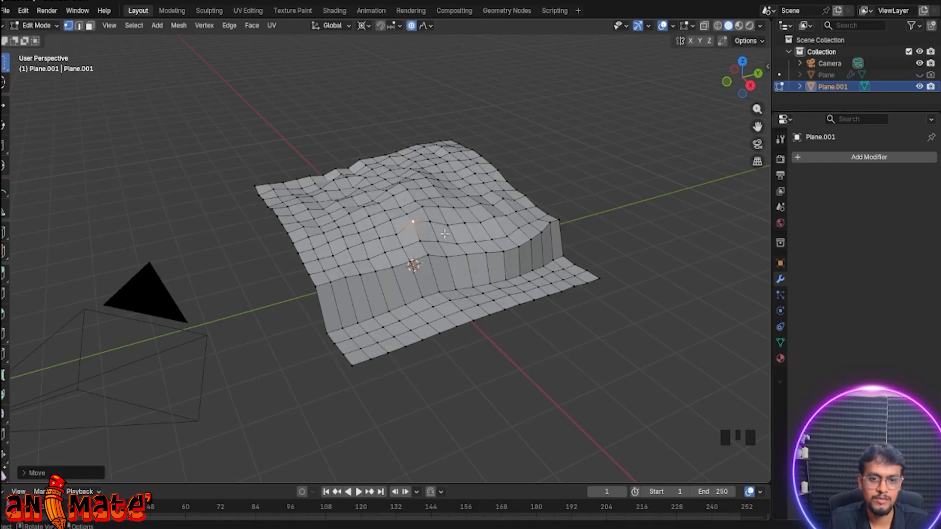
Raise a vertex behind the step's upper edge near the -Y side by about 0.17 m with a Random proportional size of about 1.95 m
{"action": "left_click", "coordinate": [349, 248]}
{"action": "key", "text": "g"}
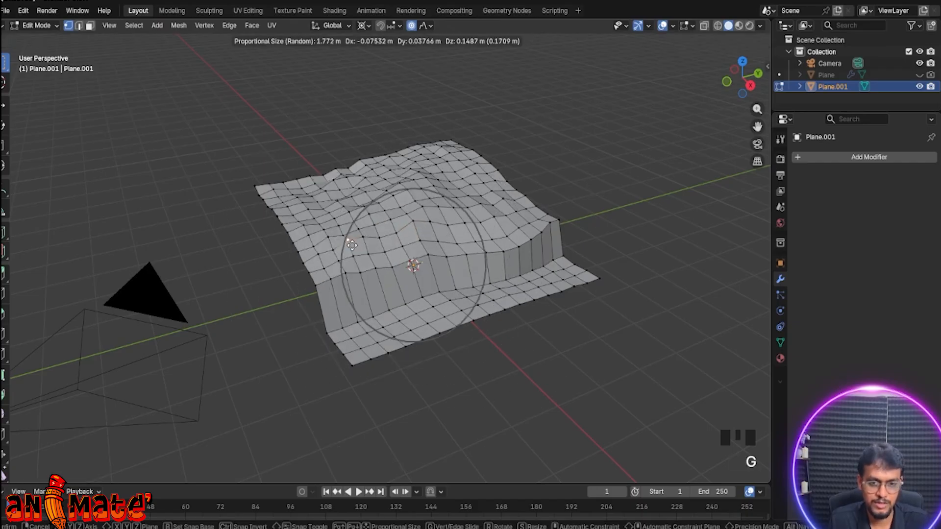
{"action": "scroll", "coordinate": [352, 245], "scroll_direction": "up", "scroll_amount": 2}
{"action": "scroll", "coordinate": [351, 245], "scroll_direction": "down", "scroll_amount": 3}
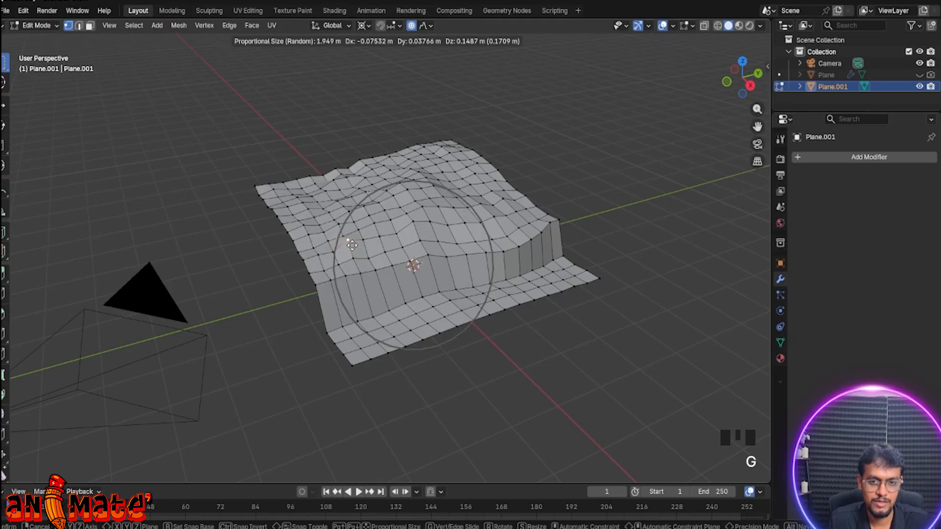
{"action": "left_click", "coordinate": [352, 245]}
Move a run of vertices along the step's upper edge, from near the +Y edge past the middle, upward with a Random proportional size of about 0.83 m
{"action": "left_click", "coordinate": [526, 244]}
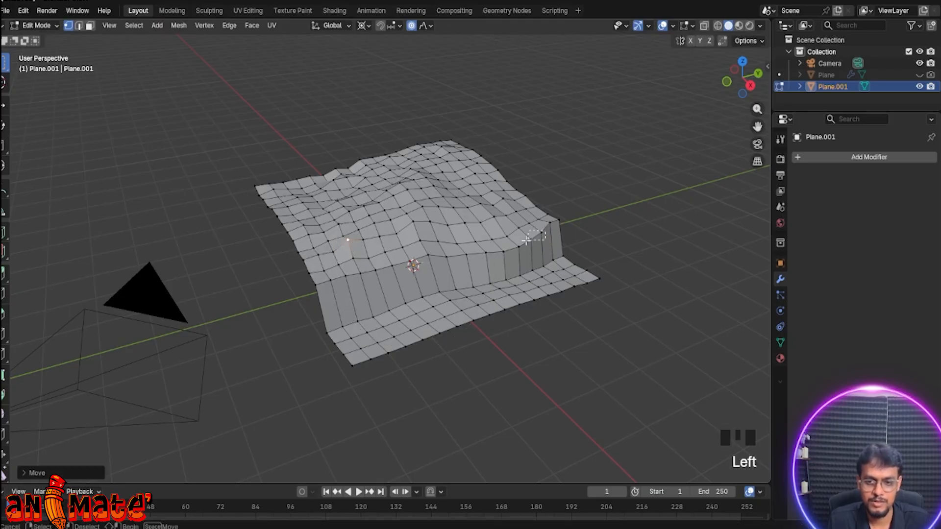
{"action": "left_click", "coordinate": [512, 247], "text": "shift"}
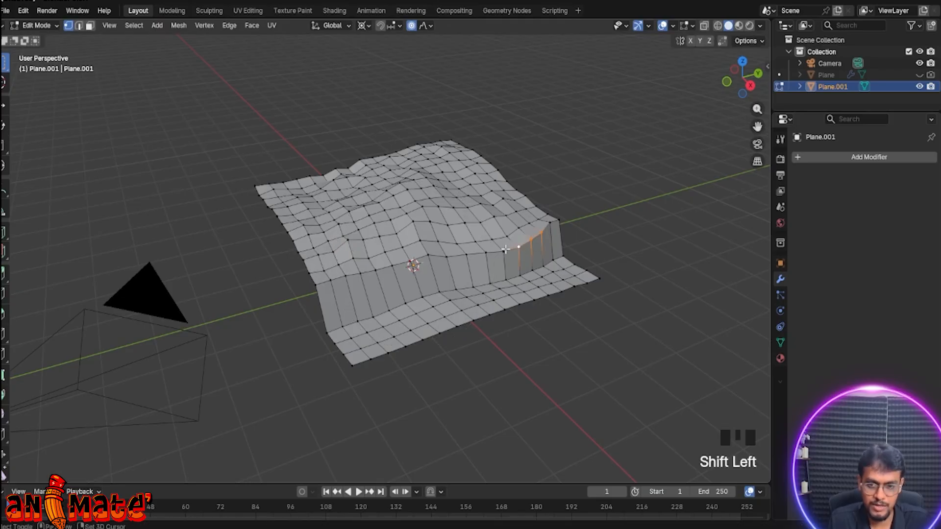
{"action": "left_click", "coordinate": [497, 250], "text": "shift"}
{"action": "left_click", "coordinate": [483, 253], "text": "shift"}
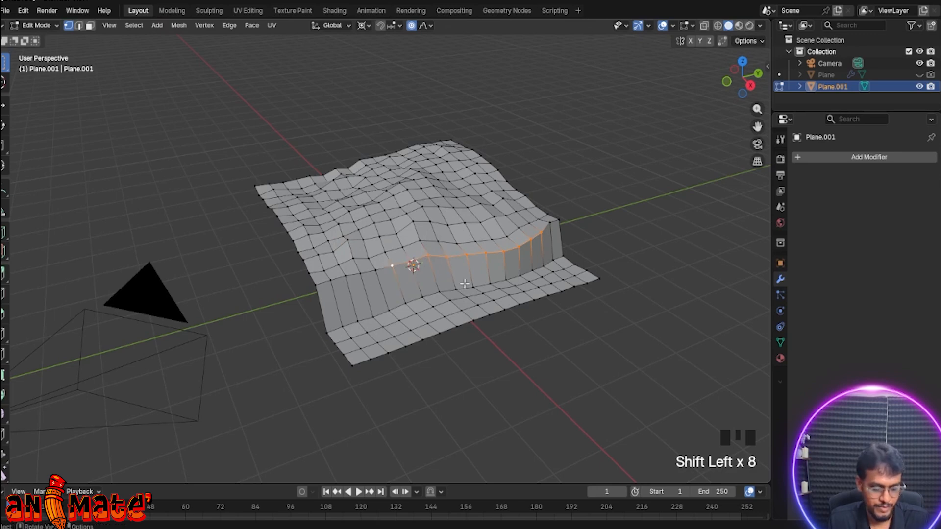
{"action": "key", "text": "g"}
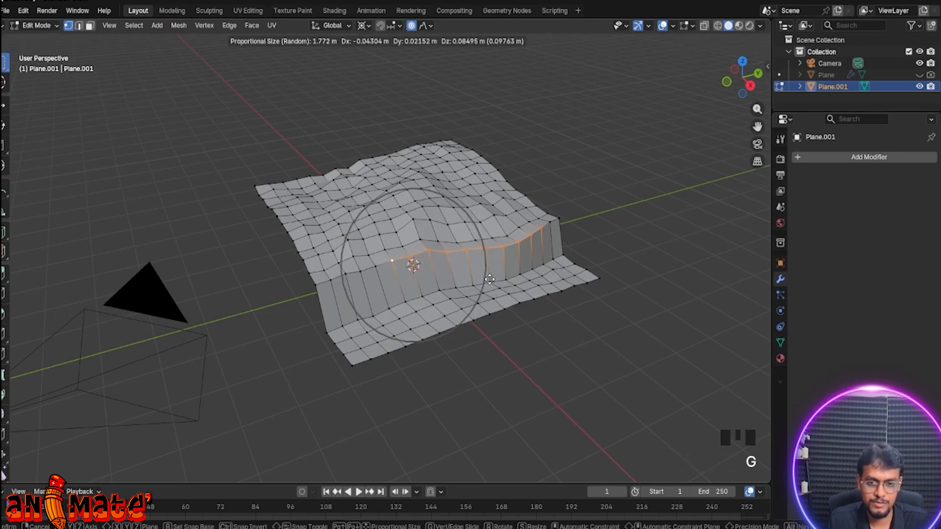
{"action": "scroll", "coordinate": [489, 279], "scroll_direction": "up", "scroll_amount": 2}
{"action": "scroll", "coordinate": [490, 280], "scroll_direction": "up", "scroll_amount": 3}
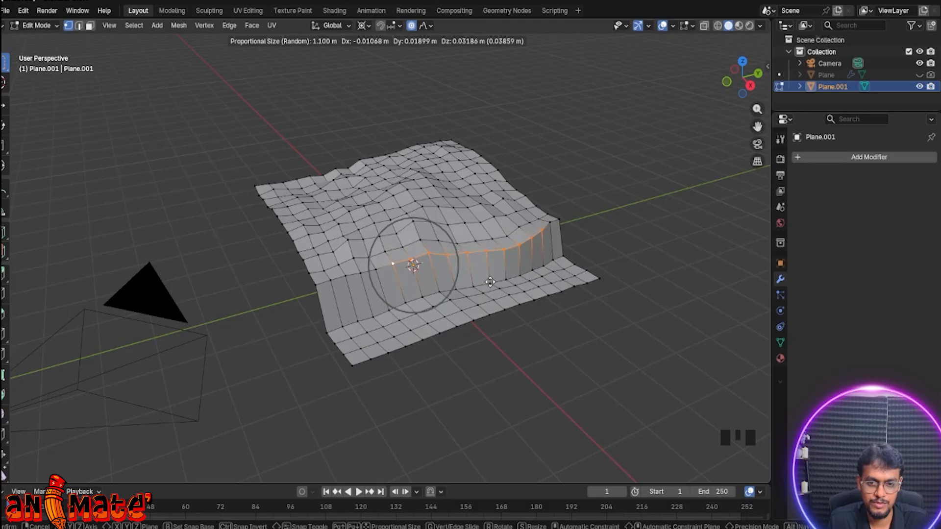
{"action": "scroll", "coordinate": [487, 280], "scroll_direction": "up", "scroll_amount": 4}
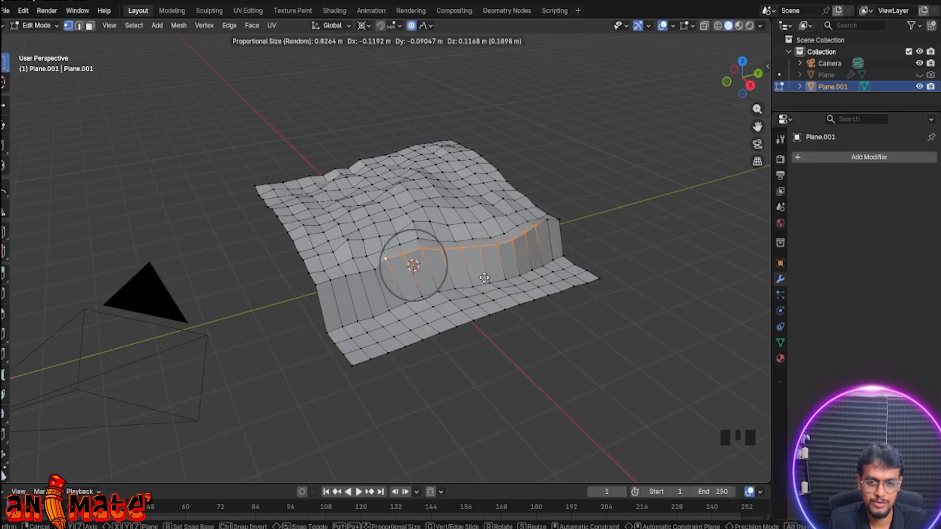
{"action": "left_click", "coordinate": [487, 279]}
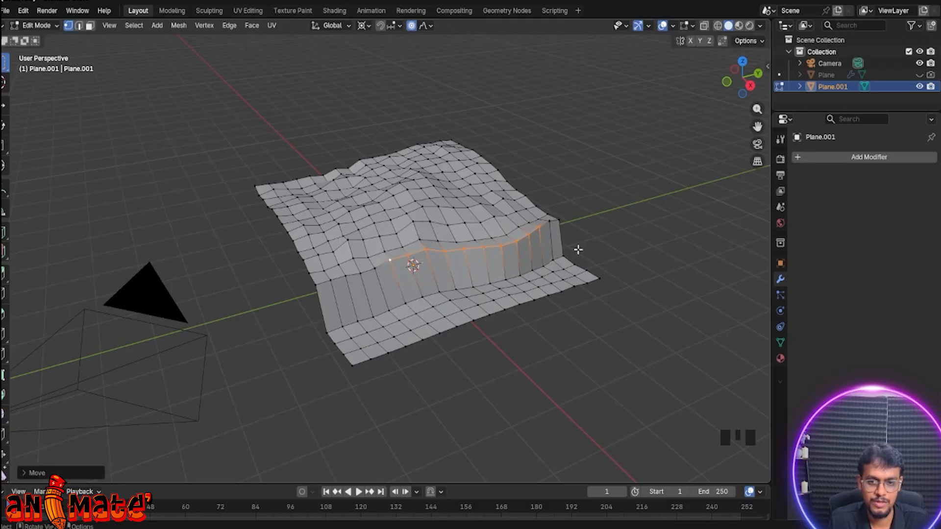
Raise a vertex on the step's upper edge near the +Y side by about 0.21 m with a Random proportional size of about 2.59 m
{"action": "middle_click_drag", "start_coordinate": [578, 250], "coordinate": [532, 254]}
{"action": "scroll", "coordinate": [545, 214], "scroll_direction": "up", "scroll_amount": 1}
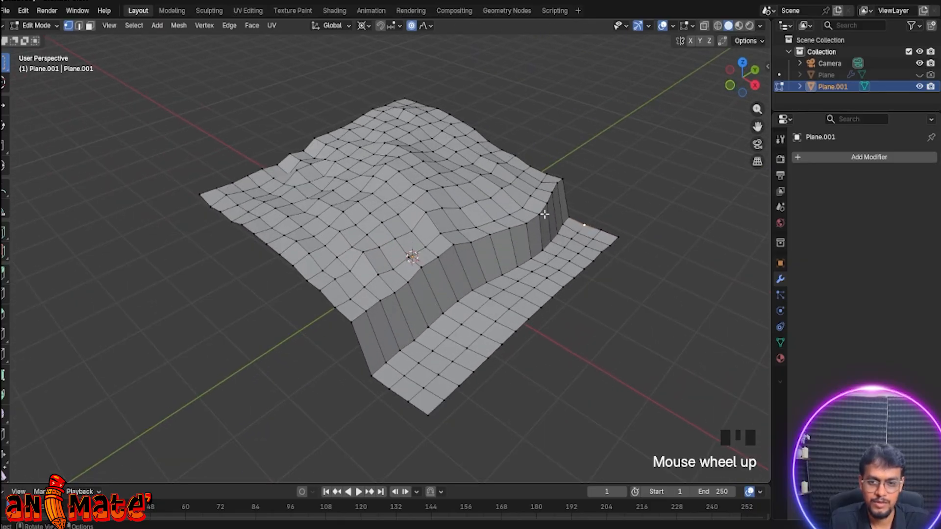
{"action": "left_click", "coordinate": [538, 211]}
{"action": "key", "text": "g"}
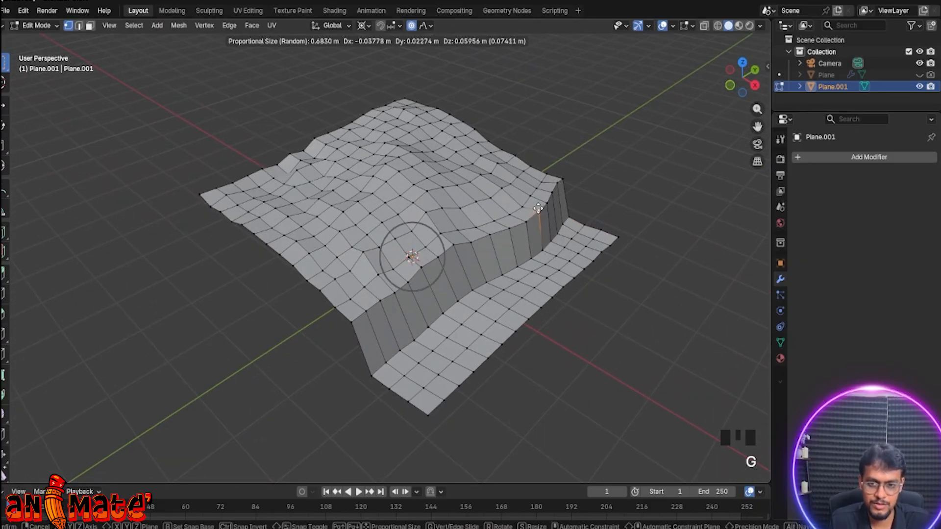
{"action": "scroll", "coordinate": [537, 206], "scroll_direction": "down", "scroll_amount": 13}
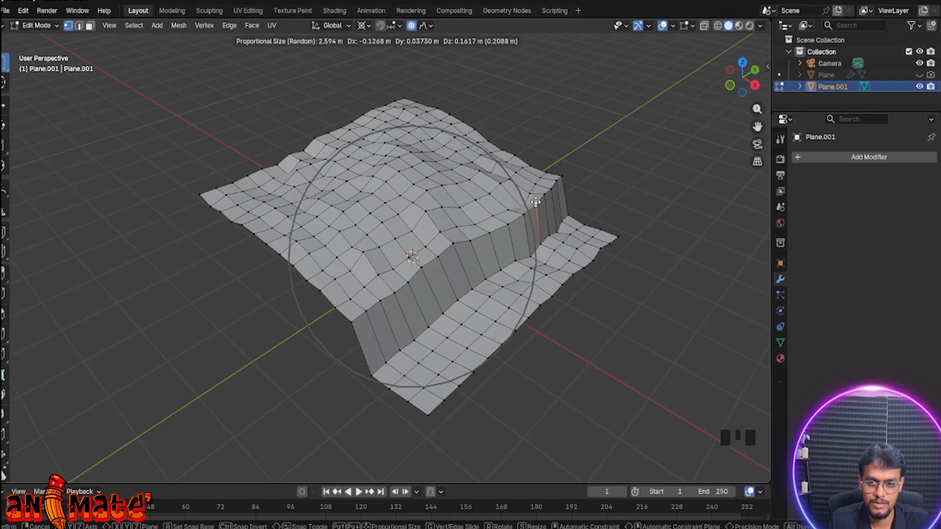
{"action": "left_click", "coordinate": [537, 202]}
Raise a vertex just behind the step's upper edge near the +Y side by about 0.17 m with a Random proportional size of about 2.85 m
{"action": "key", "text": "g"}
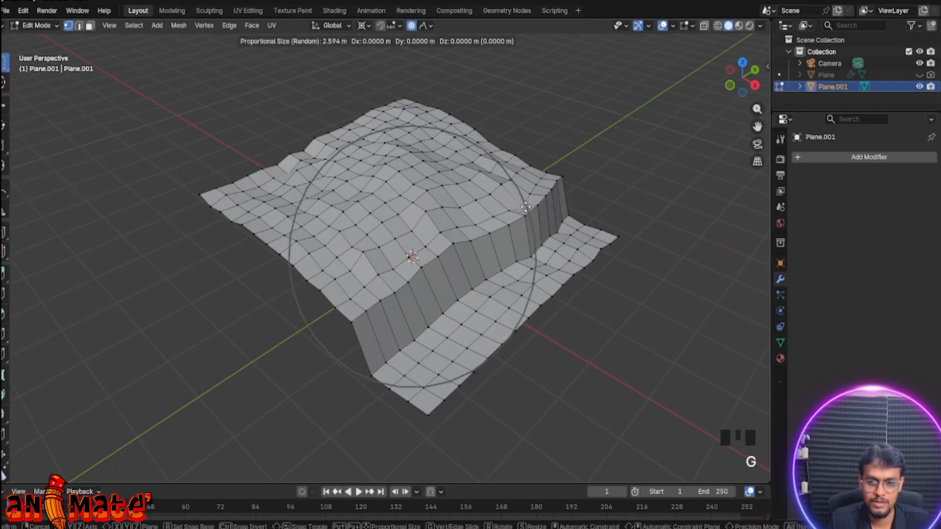
{"action": "scroll", "coordinate": [525, 199], "scroll_direction": "down", "scroll_amount": 4}
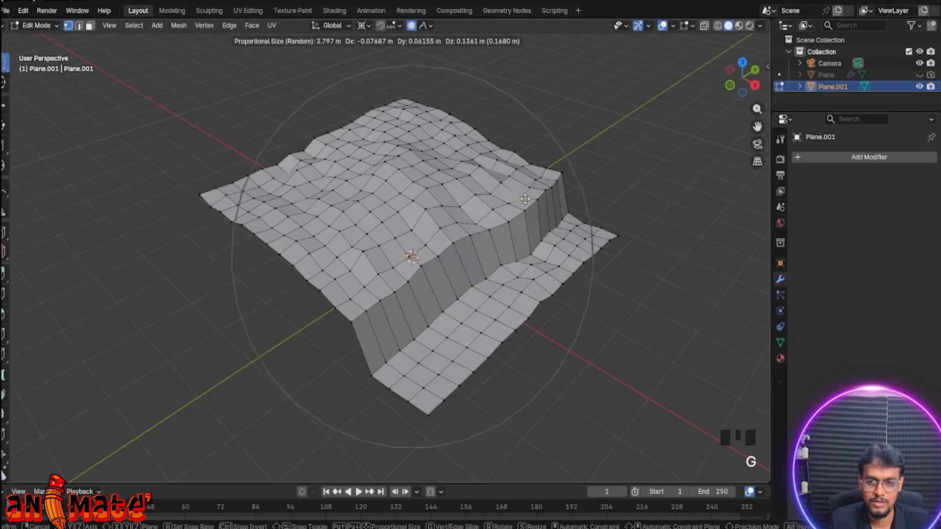
{"action": "scroll", "coordinate": [525, 199], "scroll_direction": "up", "scroll_amount": 4}
{"action": "scroll", "coordinate": [525, 199], "scroll_direction": "down", "scroll_amount": 4}
{"action": "scroll", "coordinate": [525, 199], "scroll_direction": "up", "scroll_amount": 1}
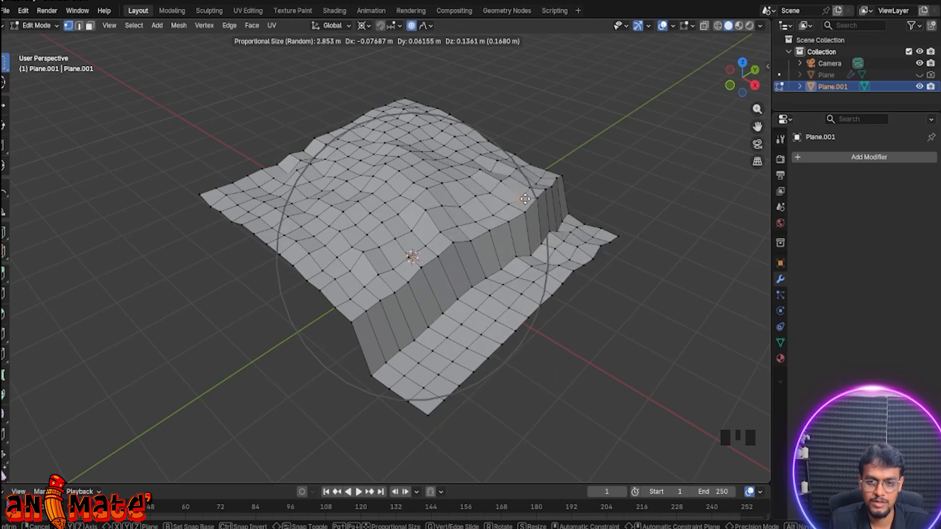
{"action": "left_click", "coordinate": [527, 199]}
Raise a vertex on the lower surface in its -Y half by about 0.22 m with a Random proportional size of about 2.85 m
{"action": "middle_click_drag", "start_coordinate": [584, 183], "coordinate": [542, 269]}
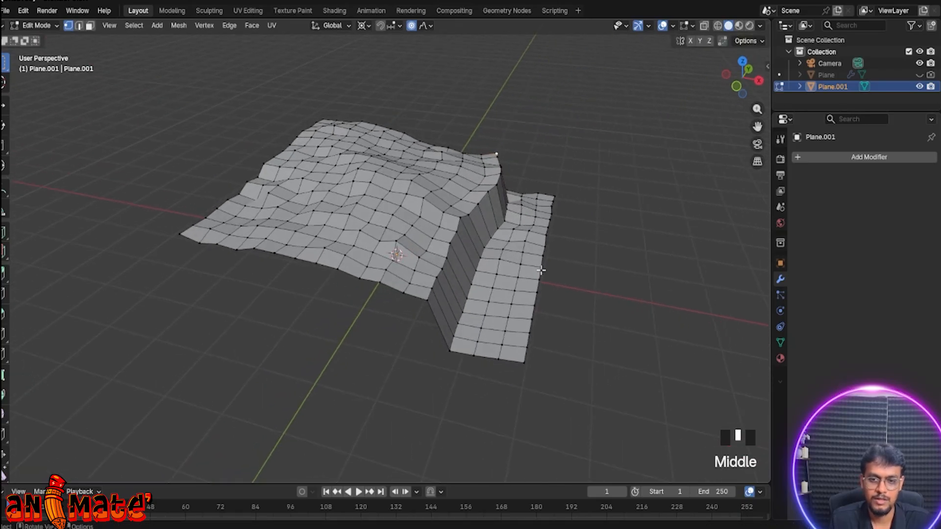
{"action": "left_click", "coordinate": [515, 293]}
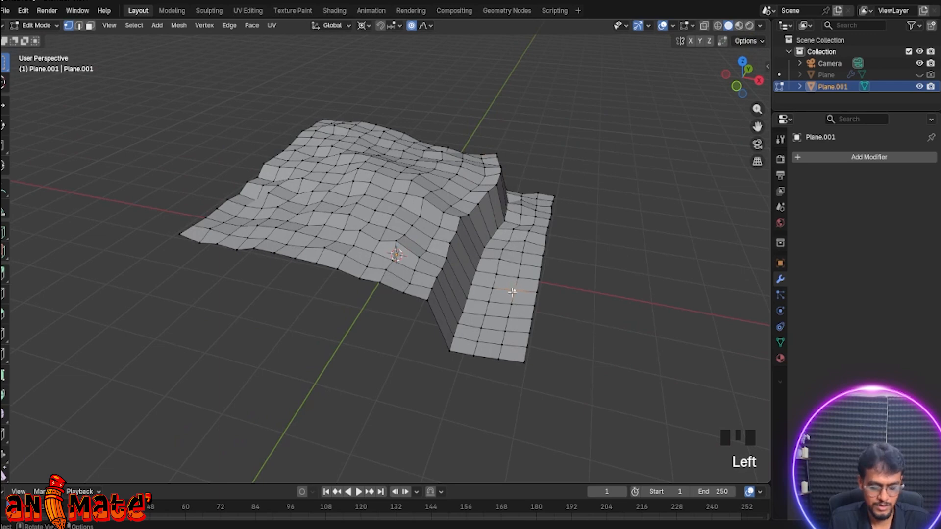
{"action": "key", "text": "g"}
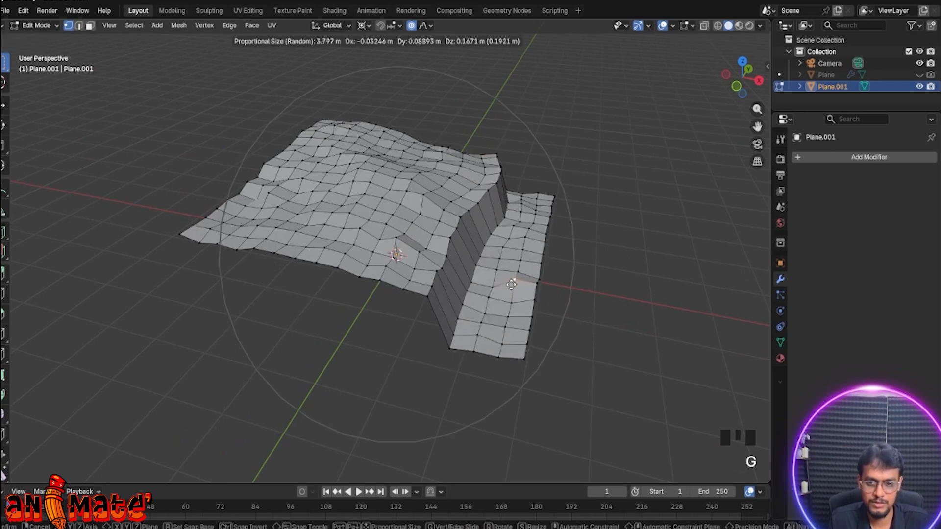
{"action": "scroll", "coordinate": [511, 281], "scroll_direction": "up", "scroll_amount": 3}
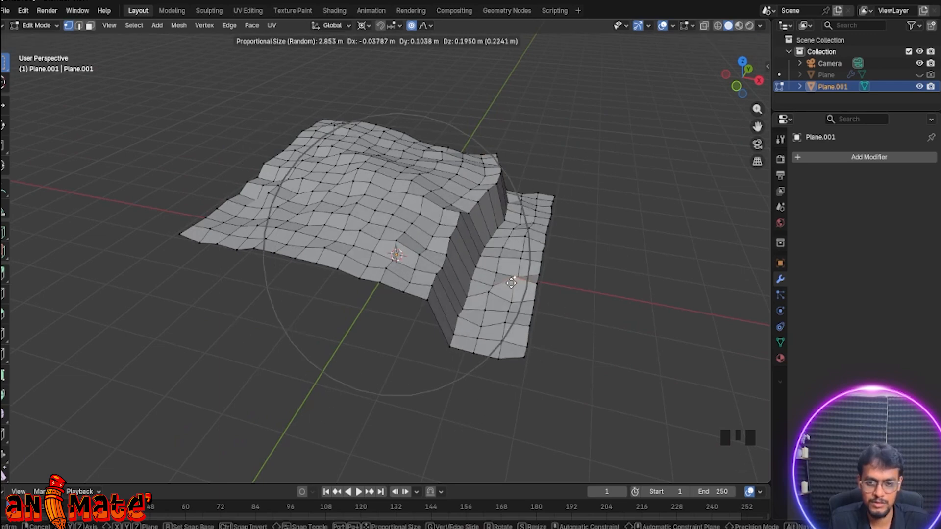
{"action": "left_click", "coordinate": [511, 281]}
Raise a vertex near the lower surface's outer edge in the -Y half with Random falloff, and select the step's foot vertex on the +Y edge
{"action": "middle_click_drag", "start_coordinate": [572, 256], "coordinate": [479, 295]}
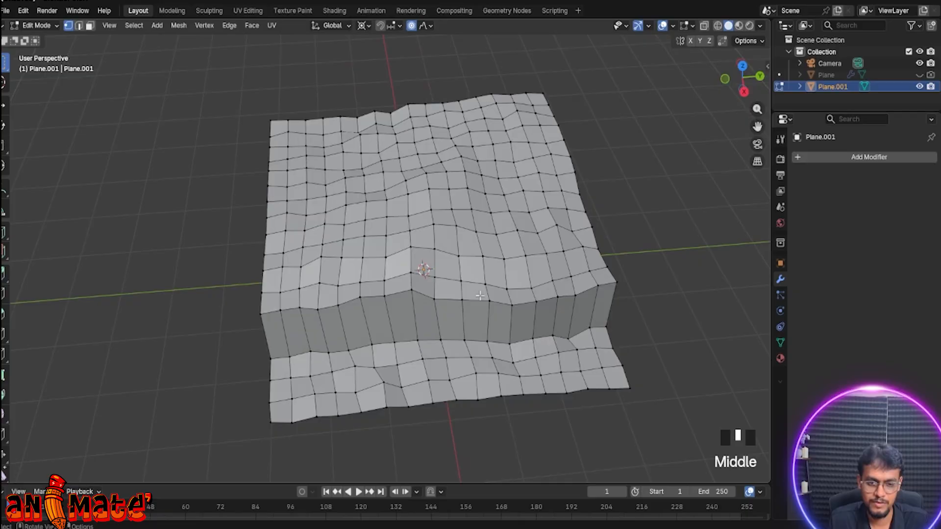
{"action": "left_click", "coordinate": [400, 386]}
{"action": "key", "text": "g"}
{"action": "left_click", "coordinate": [401, 371]}
{"action": "left_click", "coordinate": [610, 324]}
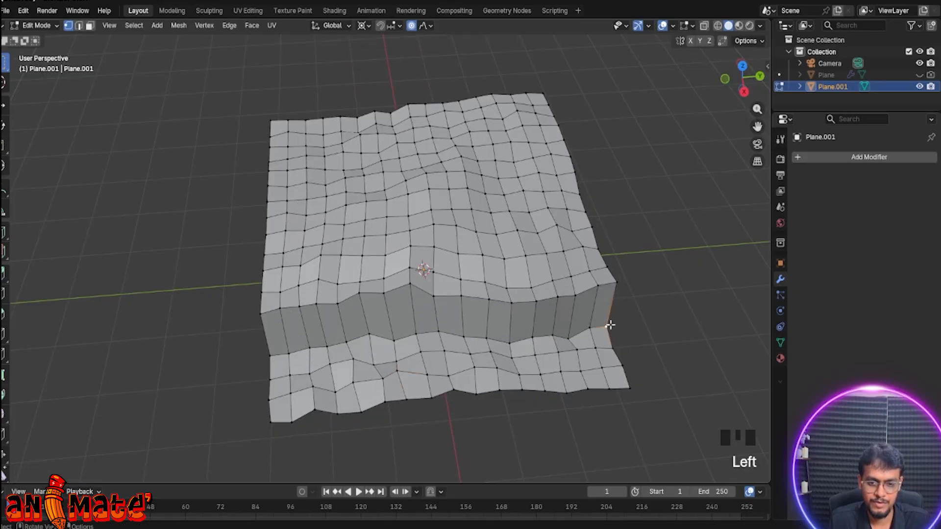
Examine the reshaped terrain from different distances and angles in Object Mode and Edit Mode
{"action": "scroll", "coordinate": [610, 325], "scroll_direction": "down", "scroll_amount": 2}
{"action": "middle_click_drag", "start_coordinate": [609, 325], "coordinate": [539, 288]}
{"action": "scroll", "coordinate": [565, 300], "scroll_direction": "up", "scroll_amount": 2}
{"action": "key", "text": "Tab"}
{"action": "scroll", "coordinate": [507, 296], "scroll_direction": "down", "scroll_amount": 2}
{"action": "key", "text": "Tab"}
{"action": "scroll", "coordinate": [514, 294], "scroll_direction": "up", "scroll_amount": 2}
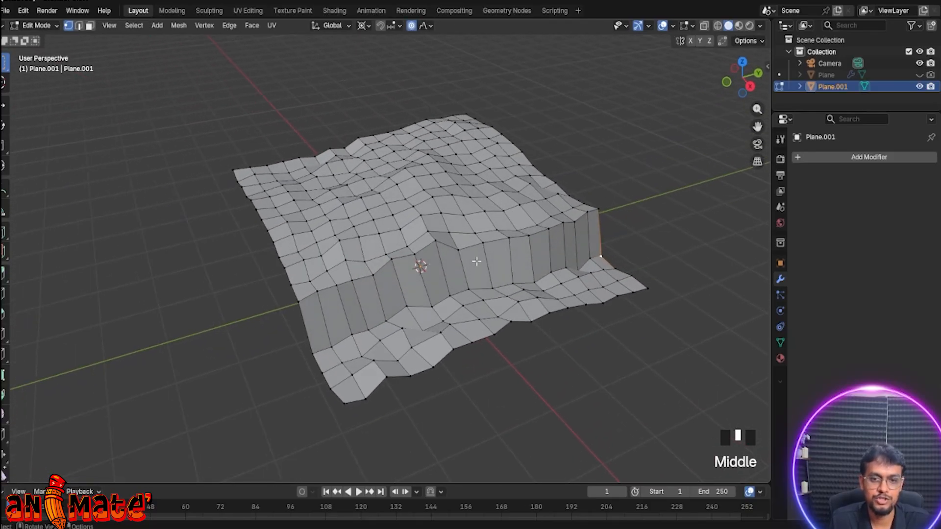
{"action": "scroll", "coordinate": [449, 247], "scroll_direction": "down", "scroll_amount": 1}
{"action": "scroll", "coordinate": [456, 247], "scroll_direction": "up", "scroll_amount": 1}
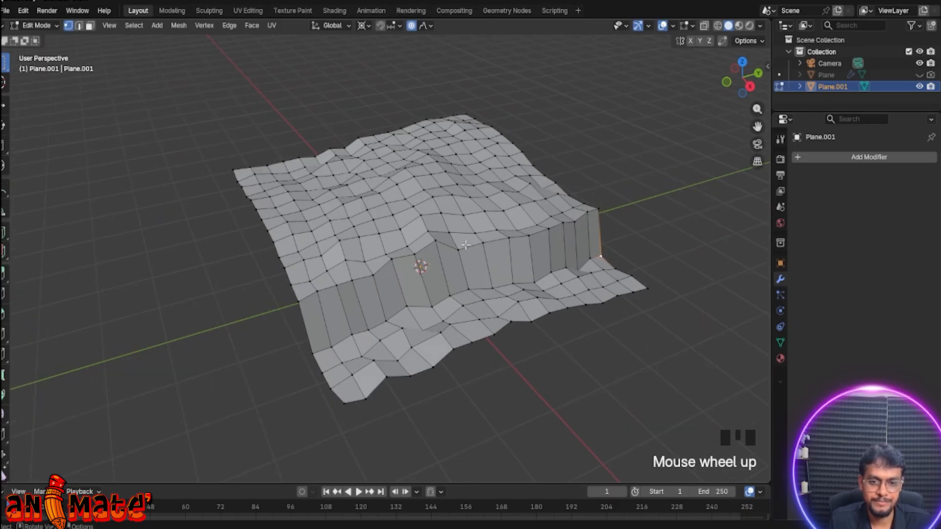
{"action": "scroll", "coordinate": [465, 245], "scroll_direction": "down", "scroll_amount": 1}
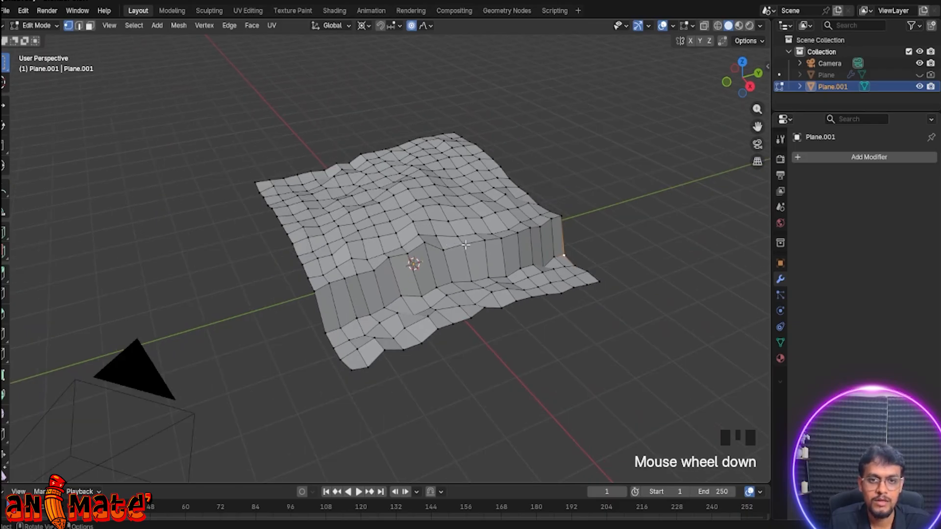
{"action": "scroll", "coordinate": [466, 245], "scroll_direction": "up", "scroll_amount": 1}
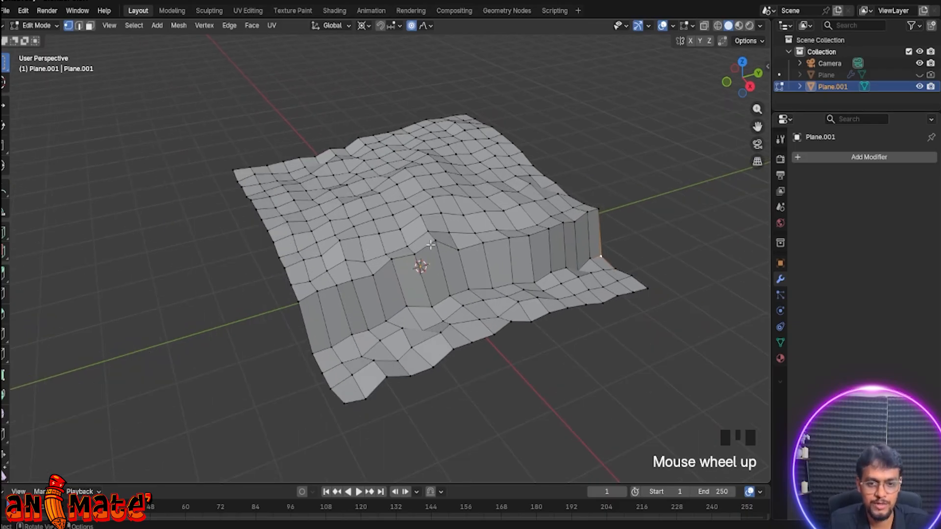
{"action": "scroll", "coordinate": [430, 244], "scroll_direction": "down", "scroll_amount": 1}
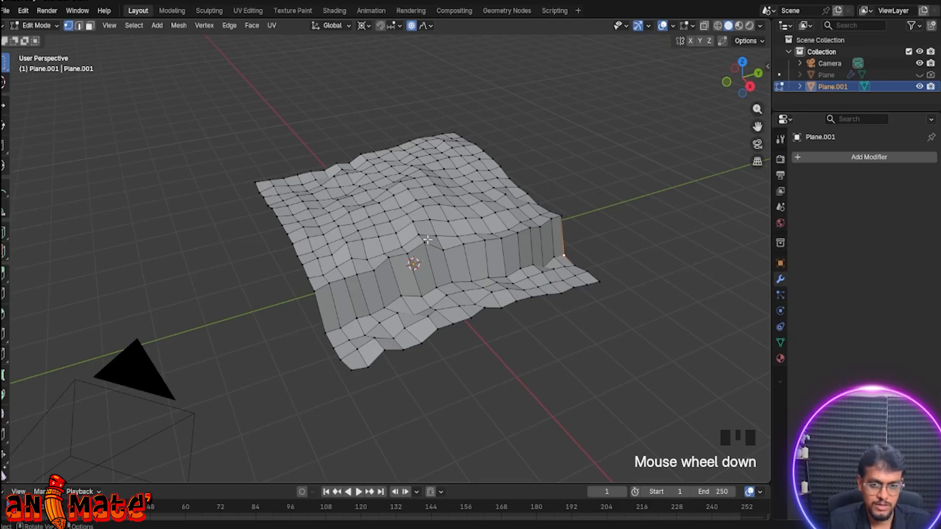
Triangulate all faces of the terrain mesh in face selection mode
{"action": "key", "text": "a"}
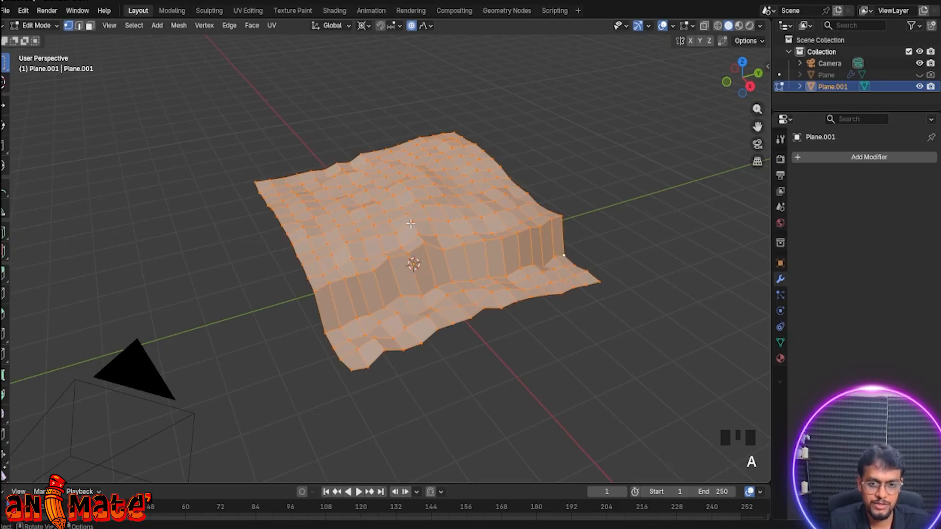
{"action": "right_click", "coordinate": [411, 224]}
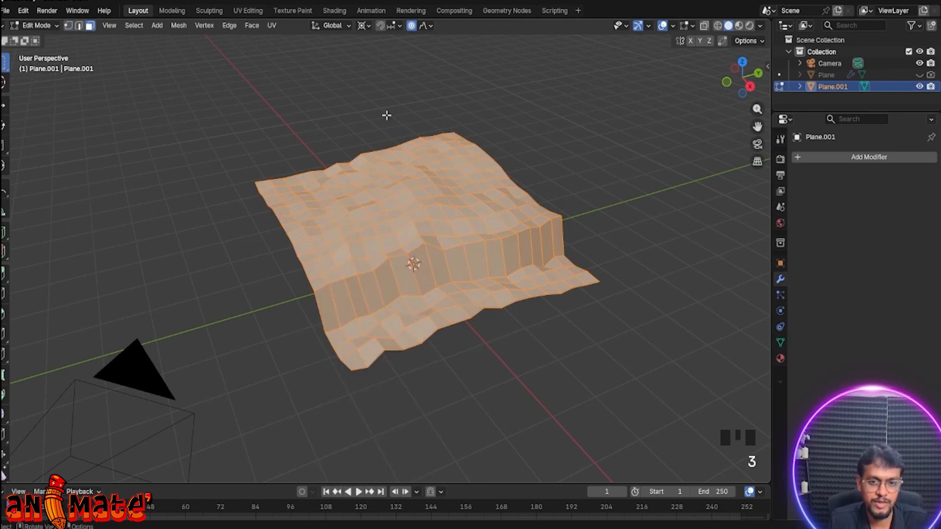
{"action": "right_click", "coordinate": [395, 214]}
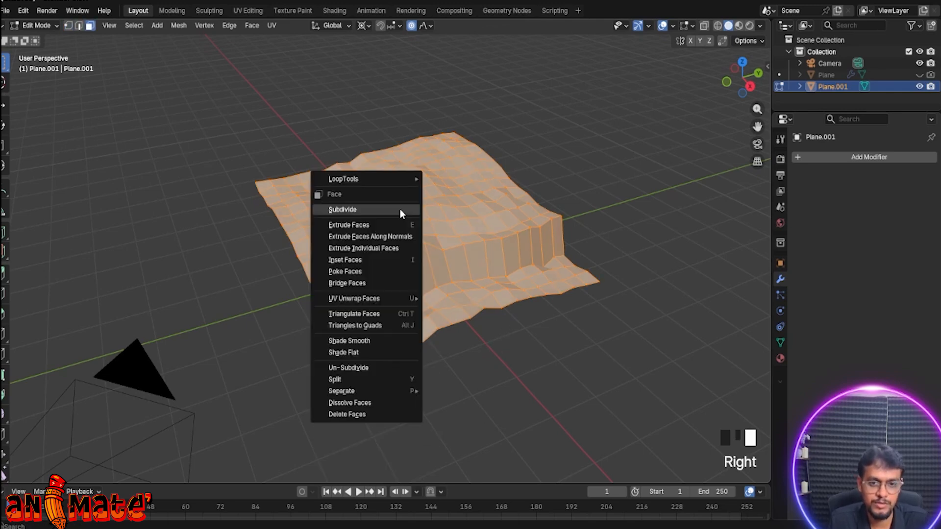
{"action": "left_click", "coordinate": [369, 316]}
Return to vertex selection mode and deselect the whole triangulated mesh
{"action": "scroll", "coordinate": [543, 195], "scroll_direction": "down", "scroll_amount": 2}
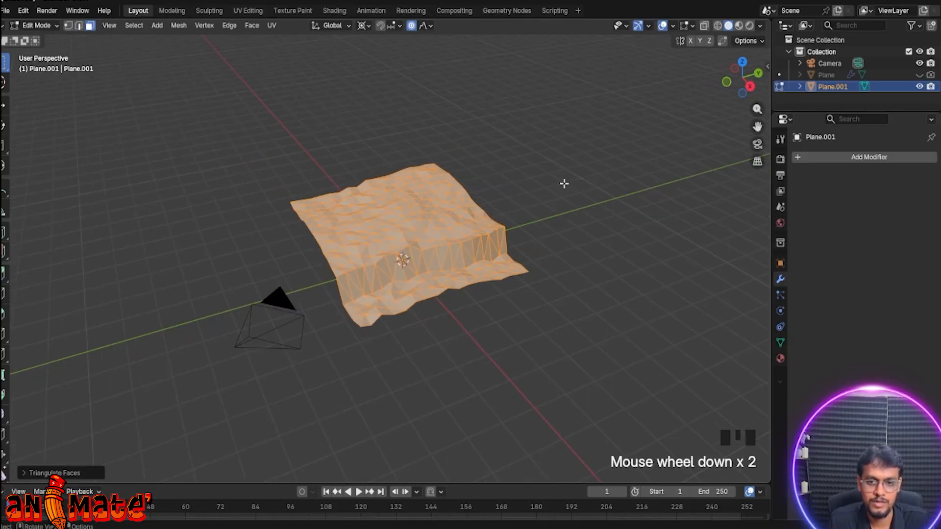
{"action": "middle_click_drag", "start_coordinate": [563, 183], "coordinate": [557, 200]}
{"action": "scroll", "coordinate": [556, 200], "scroll_direction": "up", "scroll_amount": 3}
{"action": "middle_click_drag", "start_coordinate": [512, 222], "coordinate": [565, 179]}
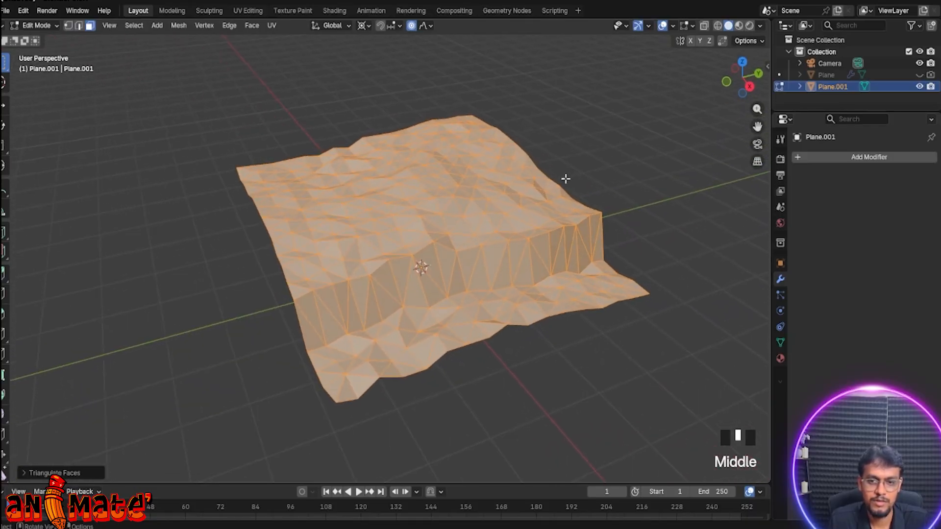
{"action": "key", "text": "1"}
{"action": "left_click", "coordinate": [588, 168]}
{"action": "middle_click_drag", "start_coordinate": [588, 168], "coordinate": [614, 226]}
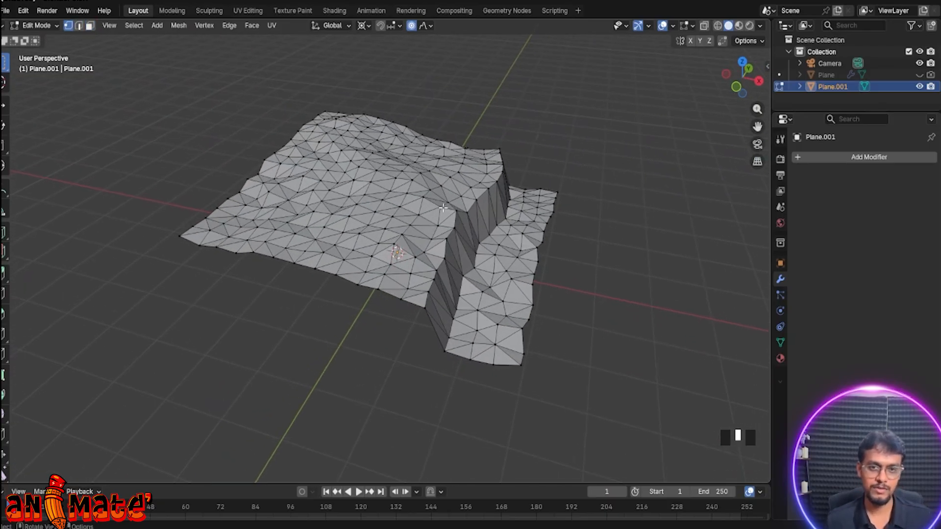
Raise a vertex near the -X edge in the -Y half by about 0.21 m along Z with Random falloff, influence radius about 2.36 m
{"action": "middle_click_drag", "start_coordinate": [442, 208], "coordinate": [326, 165]}
{"action": "double_click", "coordinate": [322, 166]}
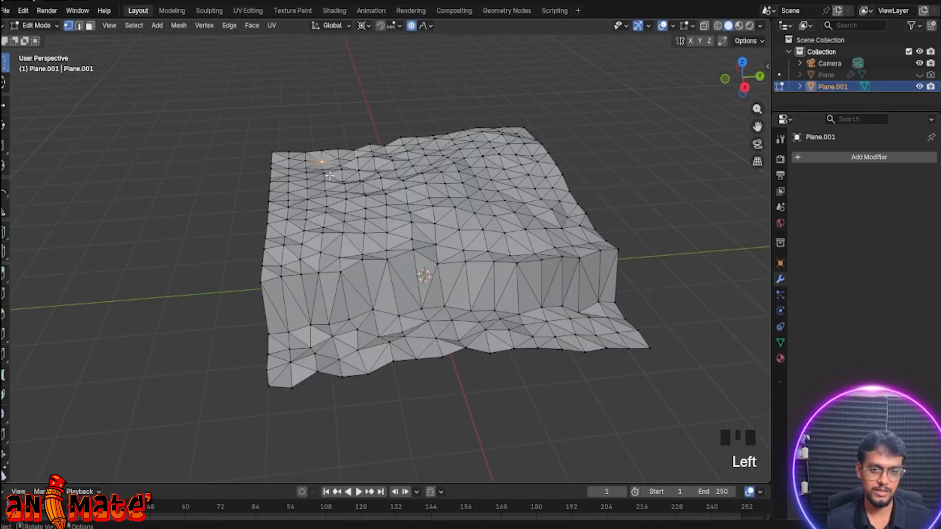
{"action": "key", "text": "g"}
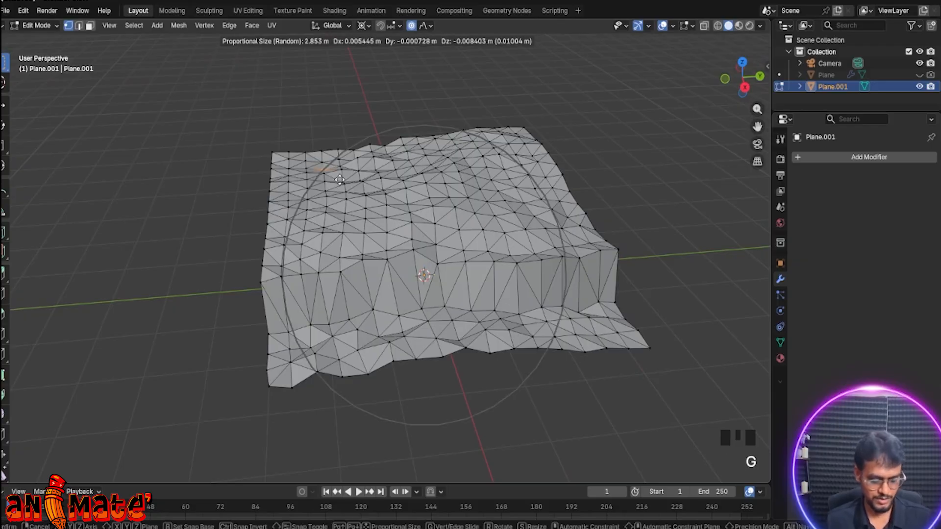
{"action": "key", "text": "z"}
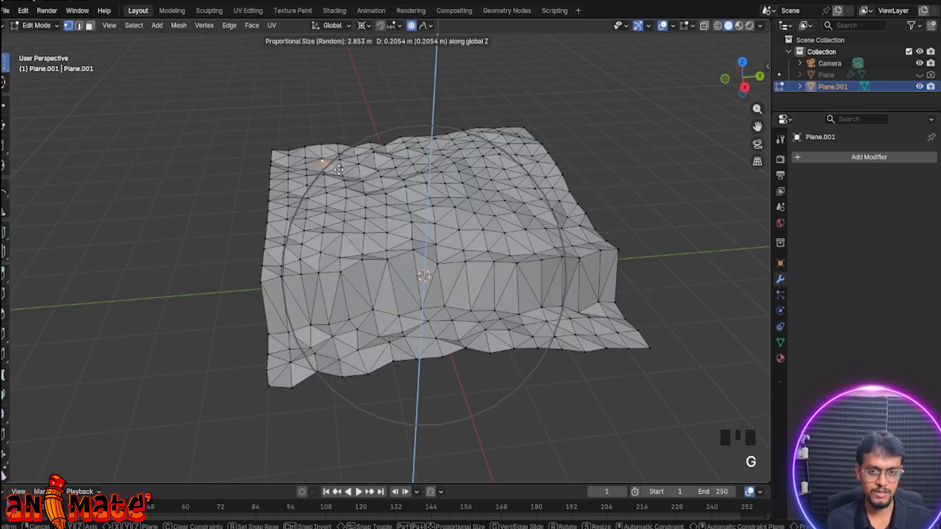
{"action": "scroll", "coordinate": [339, 170], "scroll_direction": "down", "scroll_amount": 4}
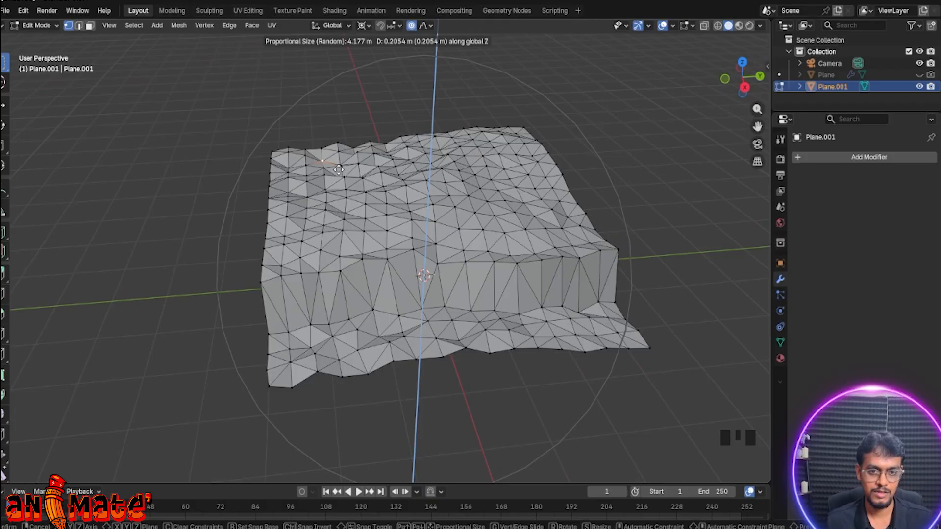
{"action": "scroll", "coordinate": [338, 169], "scroll_direction": "up", "scroll_amount": 6}
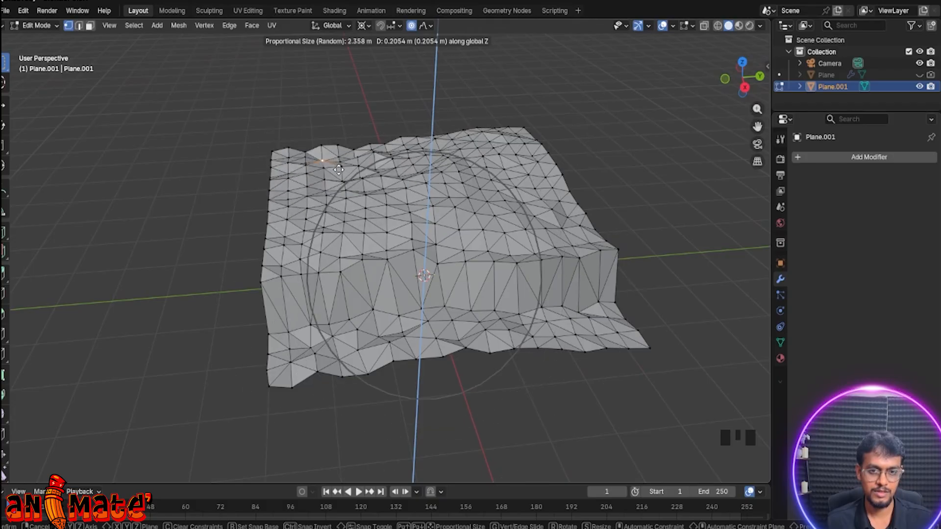
{"action": "left_click", "coordinate": [338, 169]}
Examine the triangulated terrain and its step from the -Y side, both from a distance and close up
{"action": "middle_click_drag", "start_coordinate": [339, 169], "coordinate": [586, 162]}
{"action": "scroll", "coordinate": [542, 193], "scroll_direction": "down", "scroll_amount": 2}
{"action": "middle_click_drag", "start_coordinate": [542, 193], "coordinate": [607, 202]}
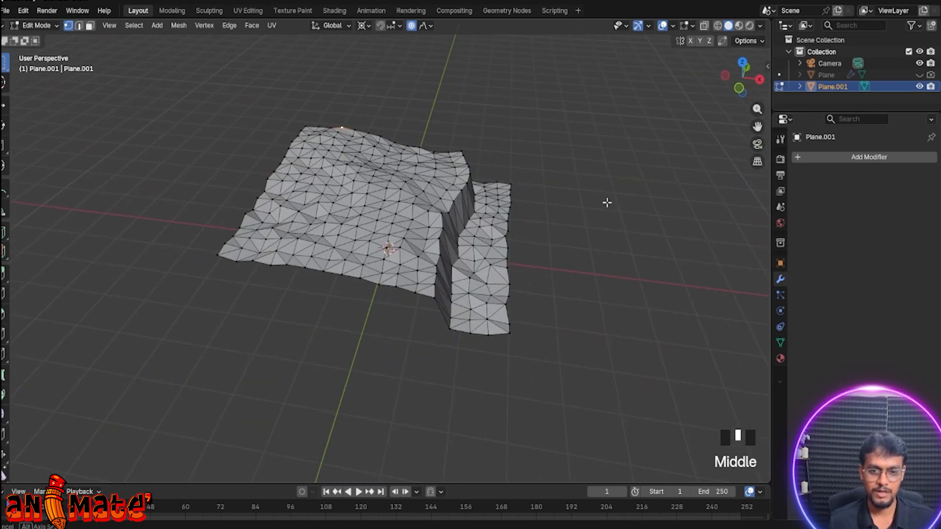
{"action": "middle_click_drag", "start_coordinate": [531, 201], "coordinate": [510, 195]}
{"action": "scroll", "coordinate": [480, 190], "scroll_direction": "up", "scroll_amount": 1}
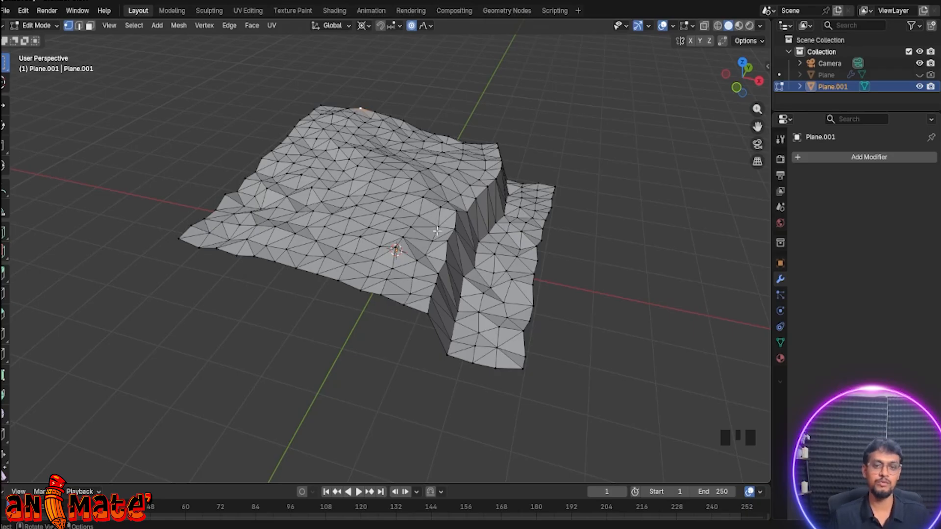
{"action": "scroll", "coordinate": [437, 231], "scroll_direction": "up", "scroll_amount": 2}
{"action": "middle_click_drag", "start_coordinate": [437, 231], "coordinate": [431, 219]}
{"action": "scroll", "coordinate": [430, 219], "scroll_direction": "up", "scroll_amount": 1}
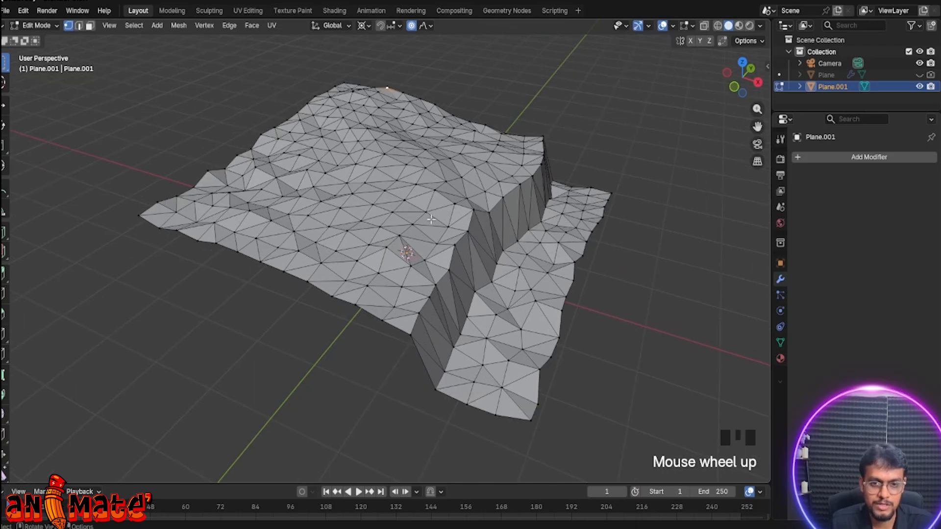
Switch the active selection tool to Select Circle
{"action": "key", "text": "shift"}
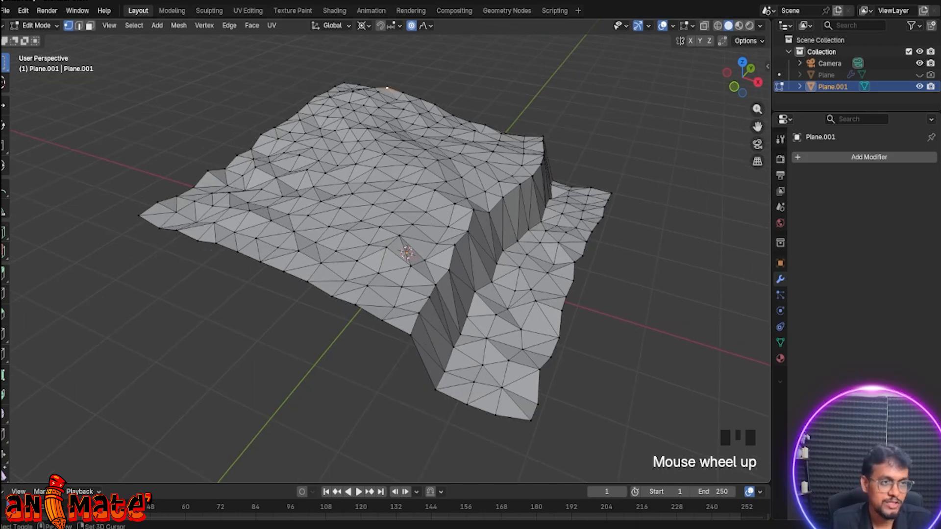
{"action": "key", "text": "ctrl"}
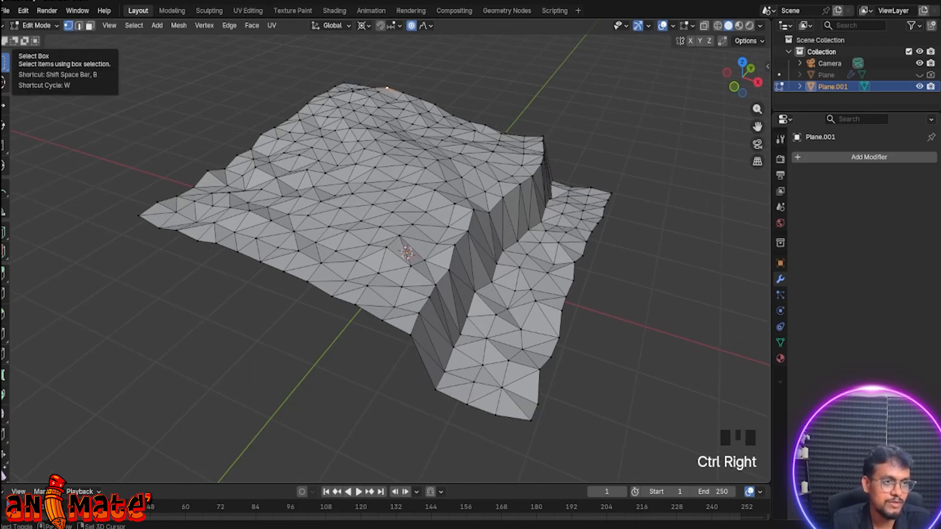
{"action": "key", "text": "shift"}
{"action": "key", "text": "shift"}
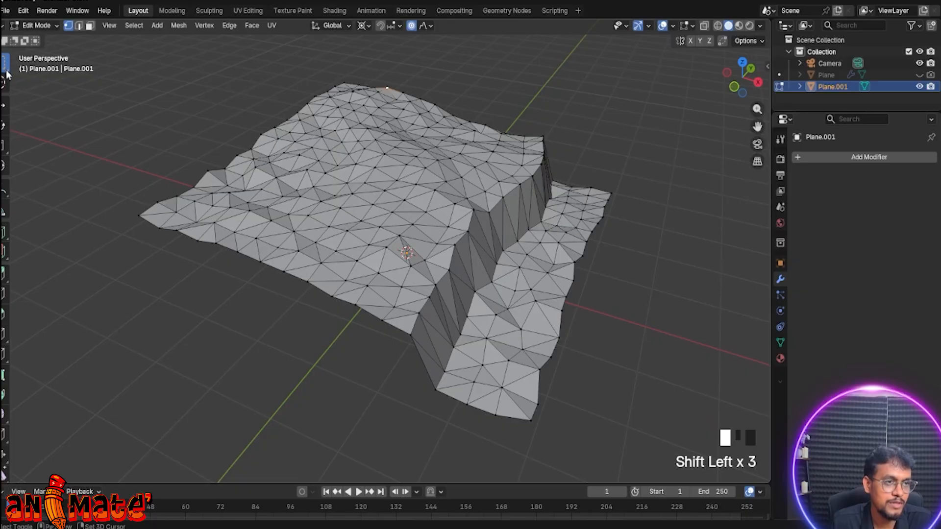
{"action": "key", "text": "shift"}
{"action": "right_click", "coordinate": [7, 71]}
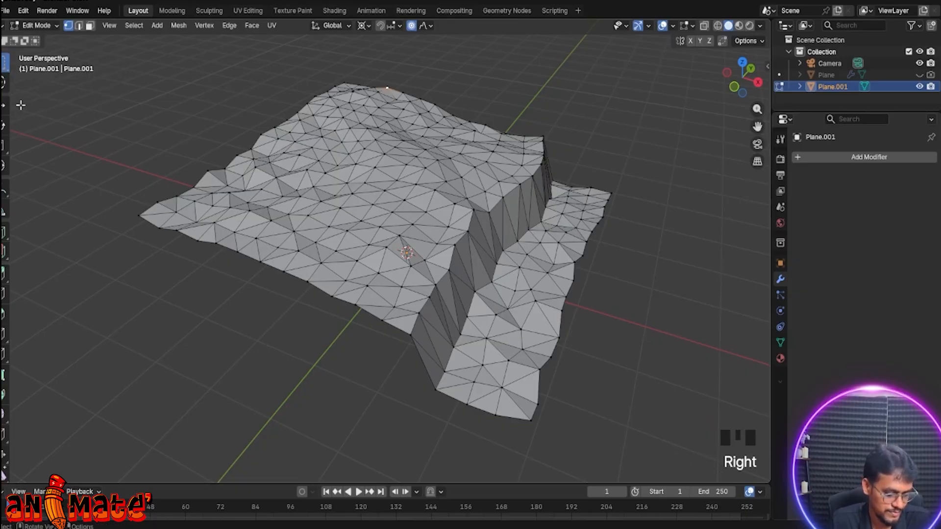
{"action": "left_click", "coordinate": [4, 68], "text": "alt"}
{"action": "left_click", "coordinate": [4, 68], "text": "alt"}
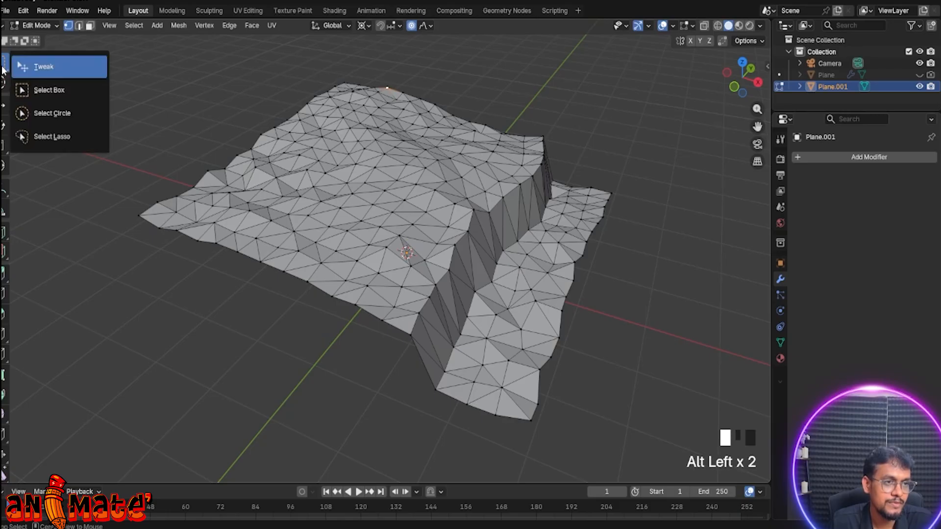
{"action": "left_click", "coordinate": [41, 110]}
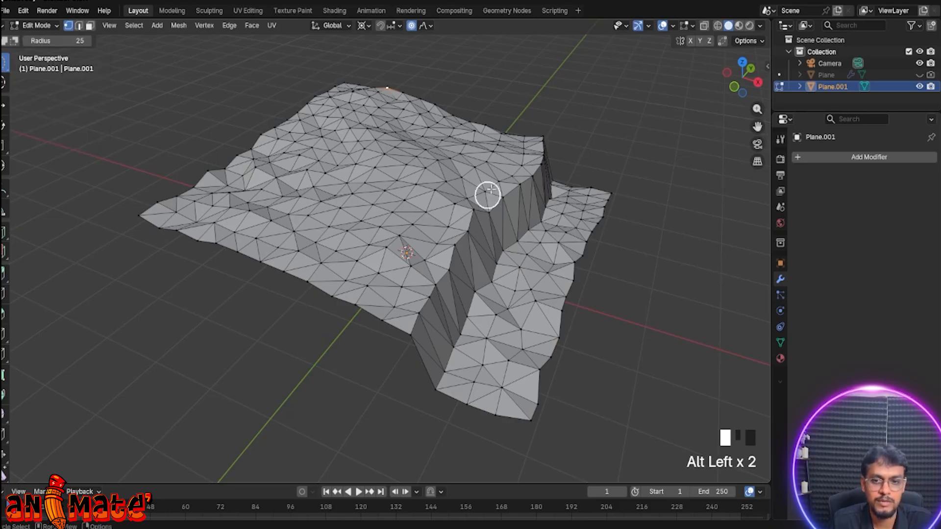
Circle-select a strip of faces along the step's upper rim, across the whole terrain, in face selection mode
{"action": "left_click_drag", "start_coordinate": [514, 143], "coordinate": [426, 212]}
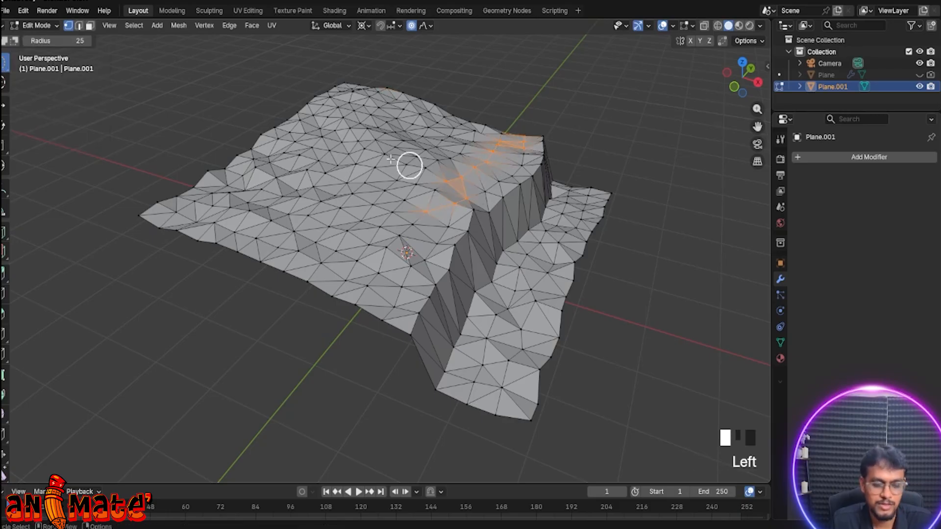
{"action": "key", "text": "3"}
{"action": "mouse_move", "coordinate": [510, 147]}
{"action": "left_mouse_down"}
{"action": "mouse_move", "coordinate": [447, 204]}
{"action": "mouse_move", "coordinate": [399, 300]}
{"action": "mouse_move", "coordinate": [530, 147]}
{"action": "mouse_move", "coordinate": [506, 140]}
{"action": "mouse_move", "coordinate": [466, 154]}
{"action": "mouse_move", "coordinate": [365, 273]}
{"action": "left_mouse_up"}
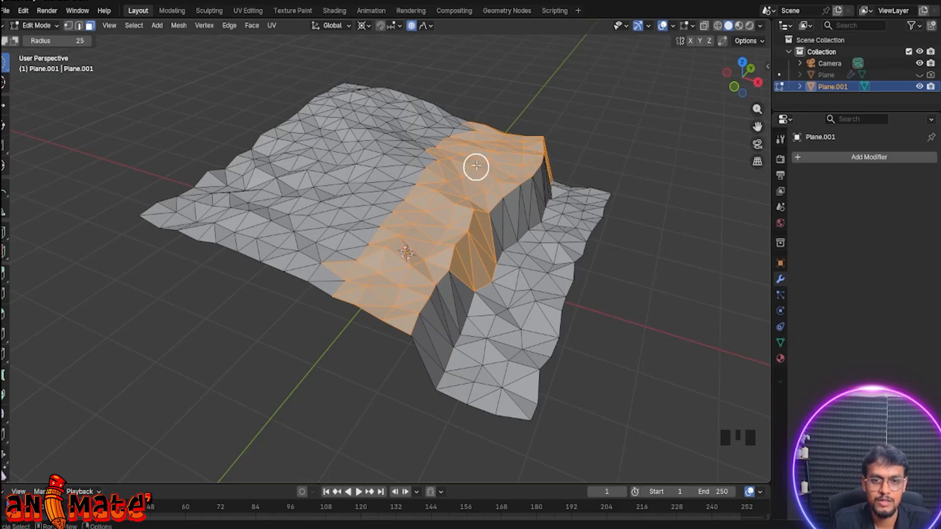
Deselect the stray faces on the step's wall and the uneven inner border so only the upper strip is selected
{"action": "scroll", "coordinate": [476, 166], "scroll_direction": "up", "scroll_amount": 1}
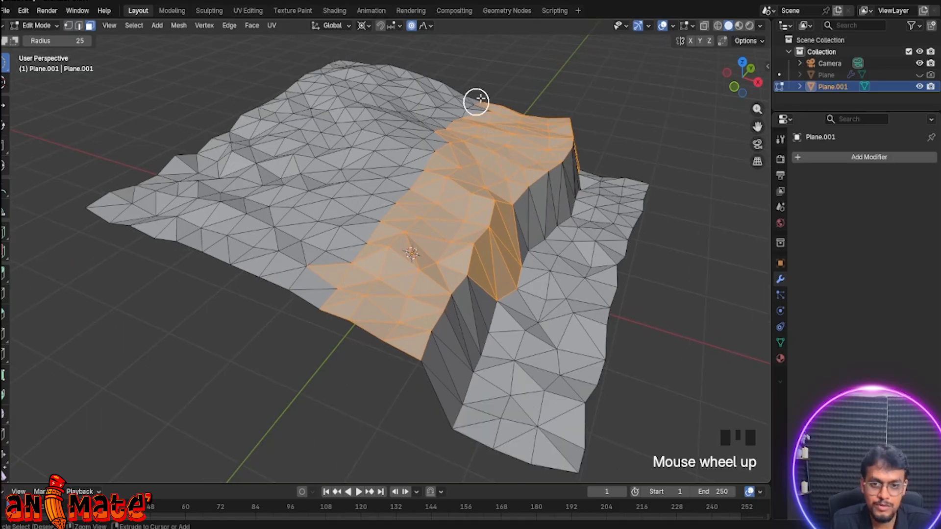
{"action": "left_click_drag", "start_coordinate": [487, 96], "coordinate": [433, 130], "text": "ctrl"}
{"action": "left_click_drag", "start_coordinate": [612, 136], "coordinate": [506, 252], "text": "ctrl"}
{"action": "mouse_move", "coordinate": [506, 252]}
{"action": "middle_mouse_down"}
{"action": "mouse_move", "coordinate": [535, 222]}
{"action": "mouse_move", "coordinate": [557, 253]}
{"action": "middle_mouse_up"}
{"action": "mouse_move", "coordinate": [556, 254]}
{"action": "left_mouse_down", "text": "ctrl"}
{"action": "mouse_move", "coordinate": [678, 241]}
{"action": "mouse_move", "coordinate": [661, 247]}
{"action": "left_mouse_up", "text": "ctrl"}
{"action": "scroll", "coordinate": [361, 288], "scroll_direction": "down", "scroll_amount": 2}
{"action": "mouse_move", "coordinate": [362, 288]}
{"action": "middle_mouse_down"}
{"action": "mouse_move", "coordinate": [412, 296]}
{"action": "mouse_move", "coordinate": [367, 273]}
{"action": "middle_mouse_up"}
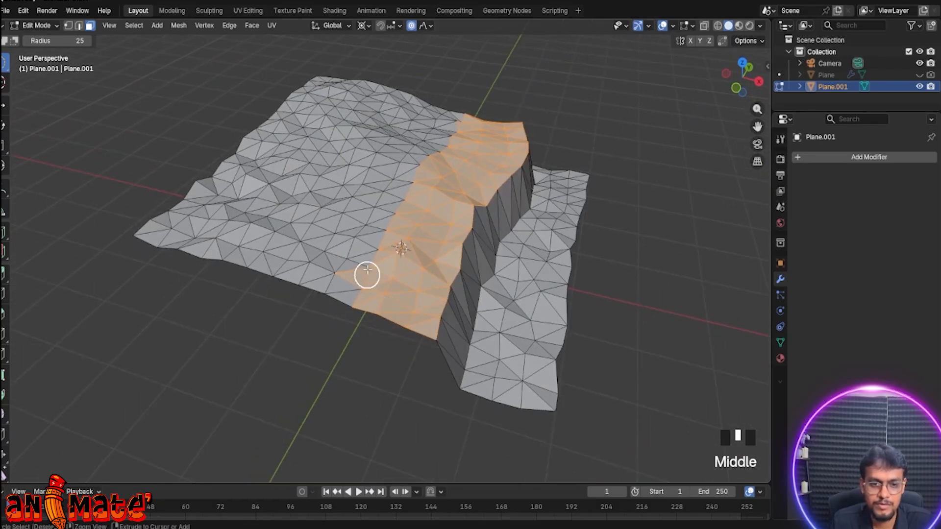
{"action": "left_click_drag", "start_coordinate": [356, 252], "coordinate": [443, 172], "text": "ctrl"}
Examine the selected strip from above and from low side angles to check its coverage along the rim
{"action": "scroll", "coordinate": [477, 160], "scroll_direction": "down", "scroll_amount": 2}
{"action": "mouse_move", "coordinate": [476, 160]}
{"action": "middle_mouse_down"}
{"action": "mouse_move", "coordinate": [428, 195]}
{"action": "mouse_move", "coordinate": [558, 145]}
{"action": "mouse_move", "coordinate": [510, 153]}
{"action": "mouse_move", "coordinate": [567, 203]}
{"action": "middle_mouse_up"}
{"action": "mouse_move", "coordinate": [567, 204]}
{"action": "left_mouse_down", "text": "shift"}
{"action": "mouse_move", "coordinate": [629, 168]}
{"action": "mouse_move", "coordinate": [560, 160]}
{"action": "left_mouse_up", "text": "shift"}
{"action": "scroll", "coordinate": [535, 235], "scroll_direction": "down", "scroll_amount": 2}
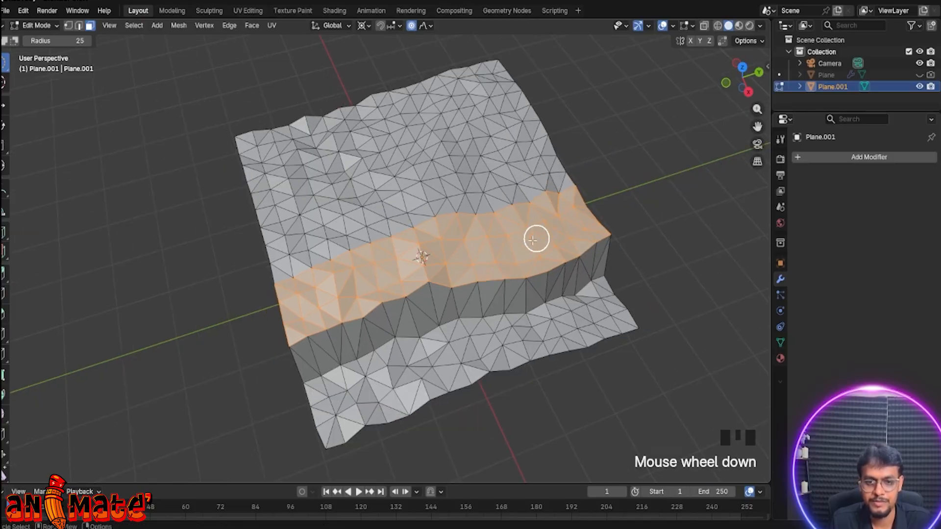
{"action": "middle_click_drag", "start_coordinate": [535, 235], "coordinate": [582, 196]}
{"action": "scroll", "coordinate": [562, 208], "scroll_direction": "up", "scroll_amount": 1}
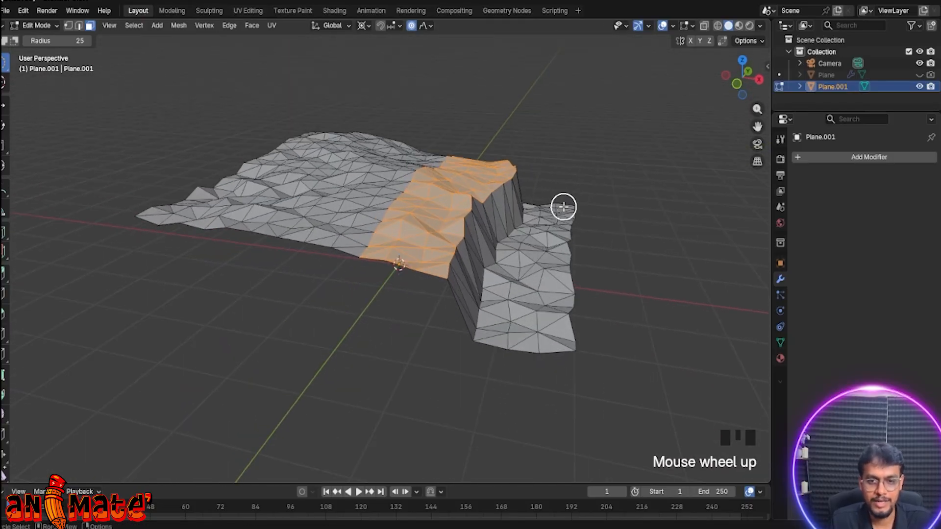
{"action": "scroll", "coordinate": [563, 207], "scroll_direction": "down", "scroll_amount": 1}
{"action": "scroll", "coordinate": [531, 216], "scroll_direction": "up", "scroll_amount": 1}
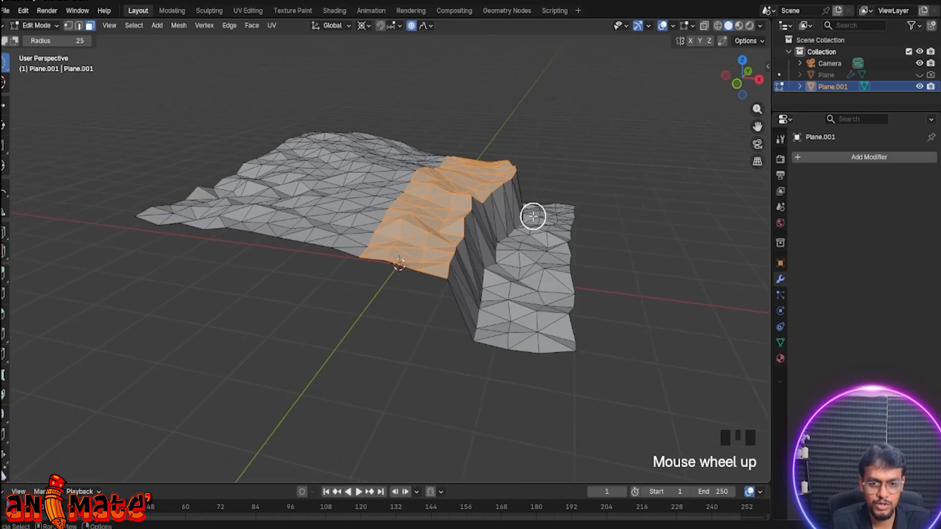
{"action": "scroll", "coordinate": [529, 217], "scroll_direction": "down", "scroll_amount": 1}
{"action": "middle_click_drag", "start_coordinate": [527, 218], "coordinate": [561, 223]}
{"action": "scroll", "coordinate": [561, 223], "scroll_direction": "up", "scroll_amount": 1}
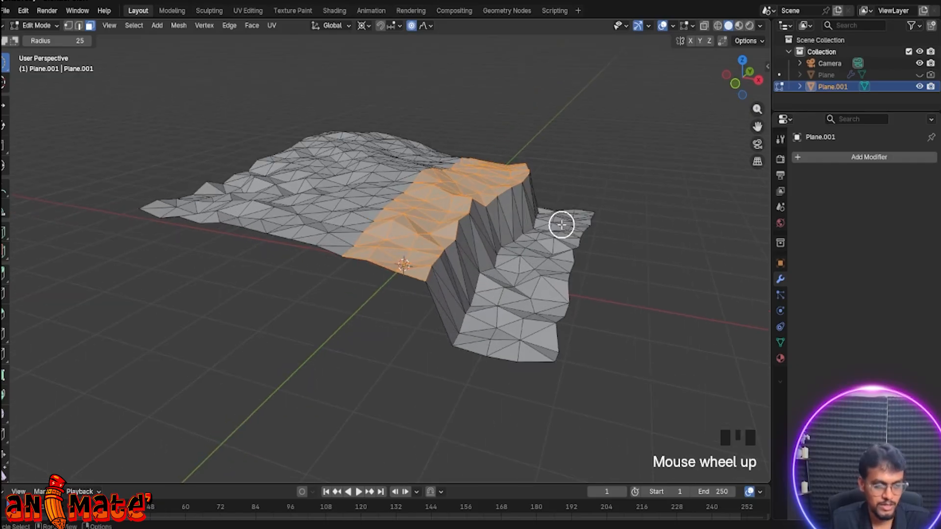
{"action": "key", "text": "a"}
{"action": "right_click", "coordinate": [577, 220]}
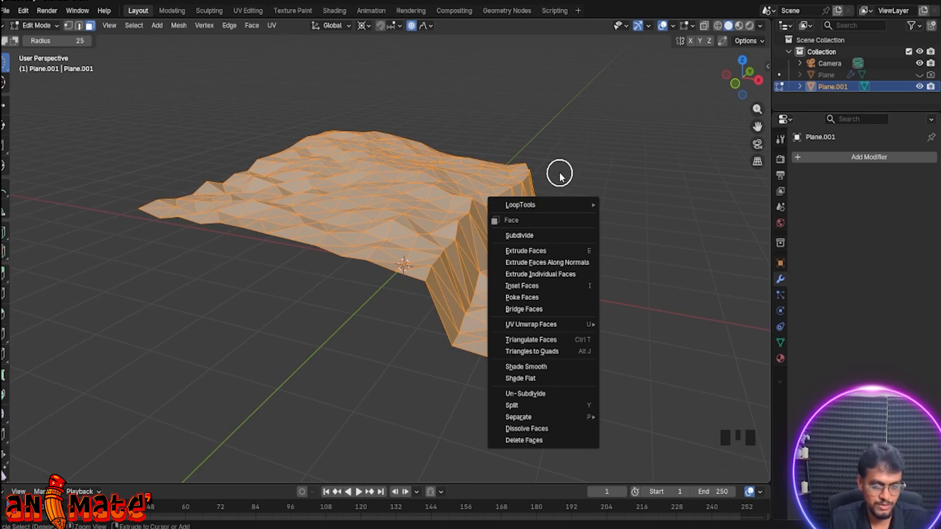
{"action": "key", "text": "ctrl+z"}
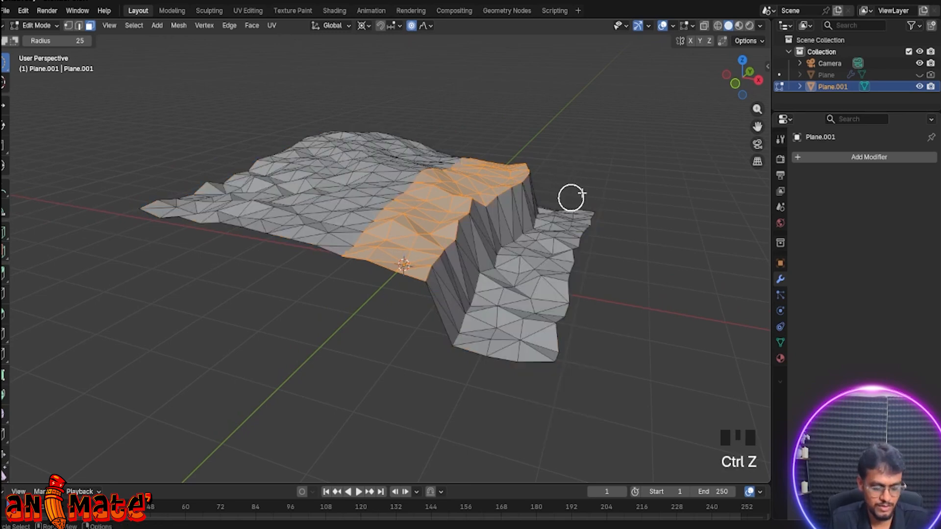
Turn off proportional editing for the strip's transforms
{"action": "key", "text": "s"}
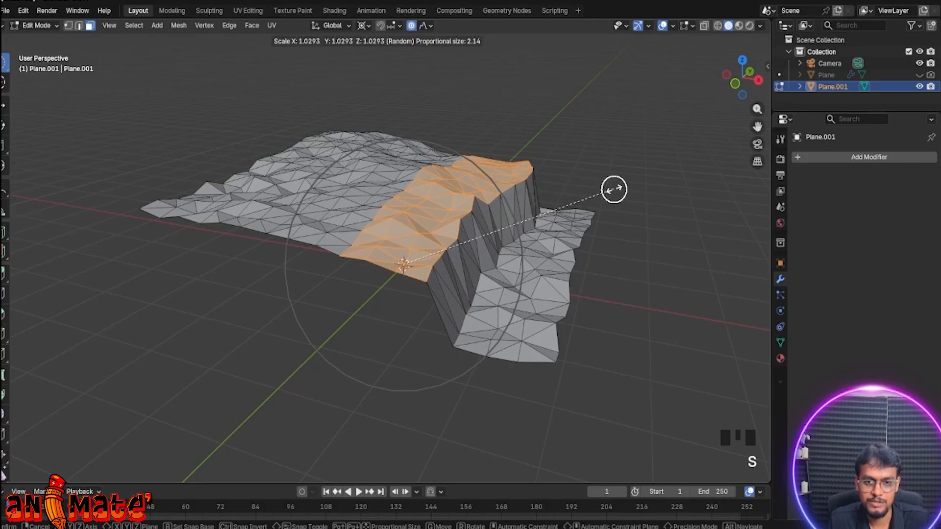
{"action": "right_click", "coordinate": [614, 190]}
{"action": "left_click", "coordinate": [412, 27]}
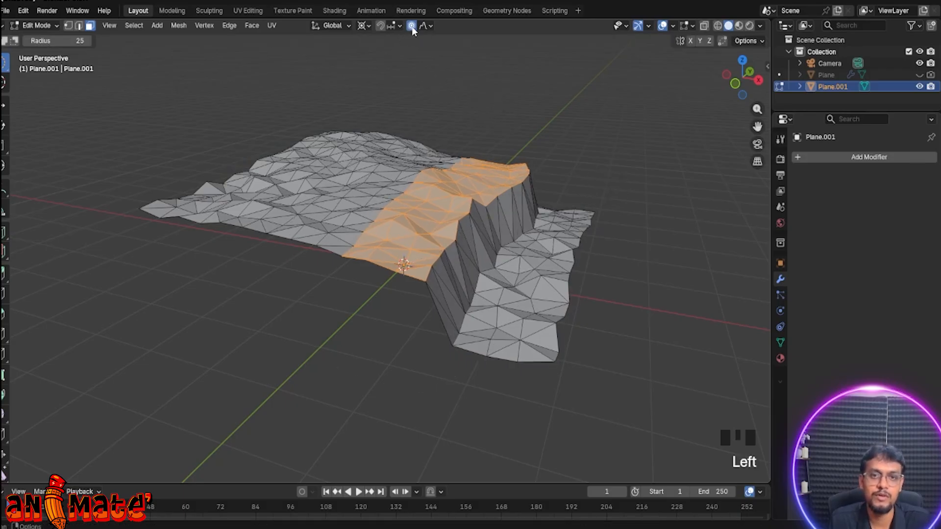
Try to flatten the selected strip by scaling it to 0 along Z about the 3D cursor
{"action": "scroll", "coordinate": [539, 225], "scroll_direction": "down", "scroll_amount": 2}
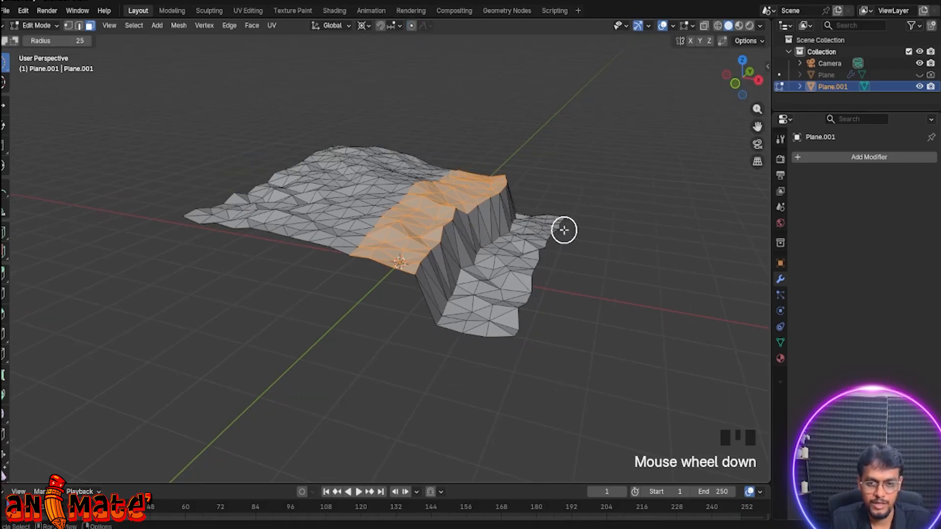
{"action": "middle_click_drag", "start_coordinate": [601, 234], "coordinate": [630, 233]}
{"action": "key", "text": "s"}
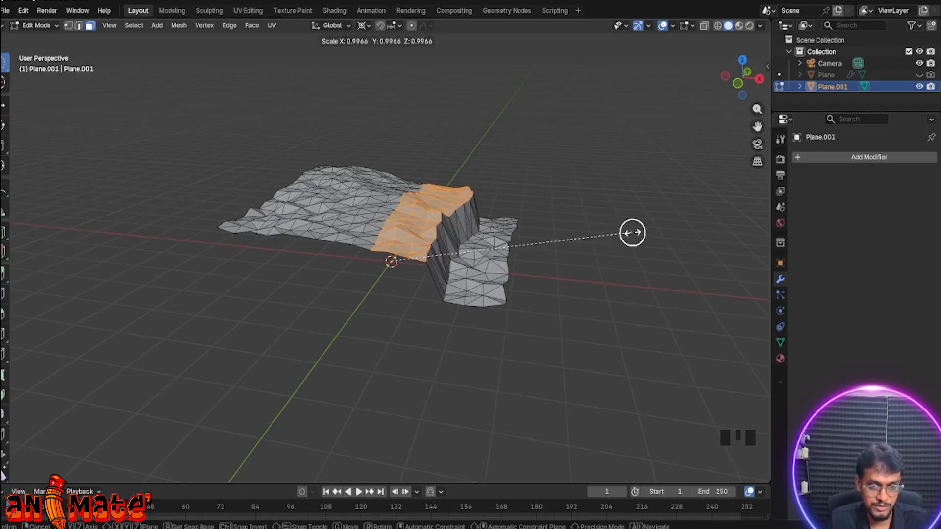
{"action": "type", "text": "z"}
{"action": "type", "text": "0"}
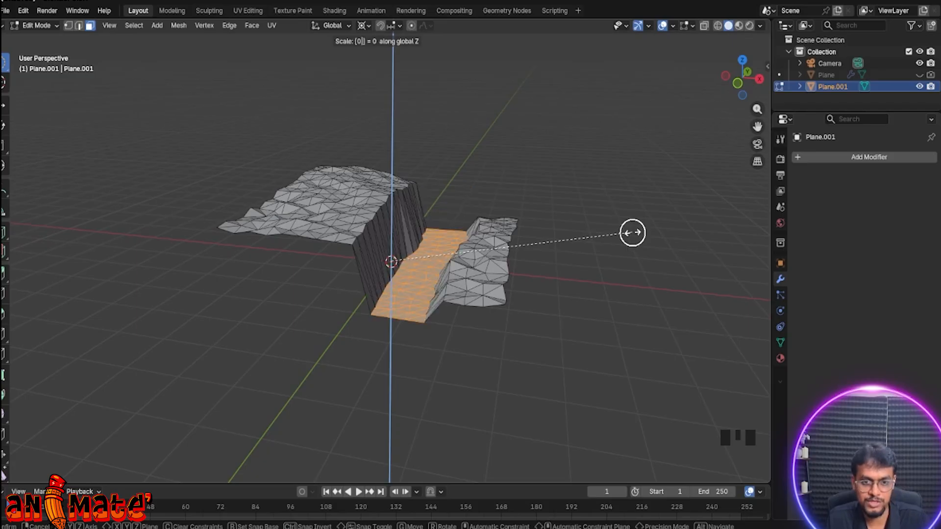
{"action": "key", "text": "Escape"}
{"action": "key", "text": "c"}
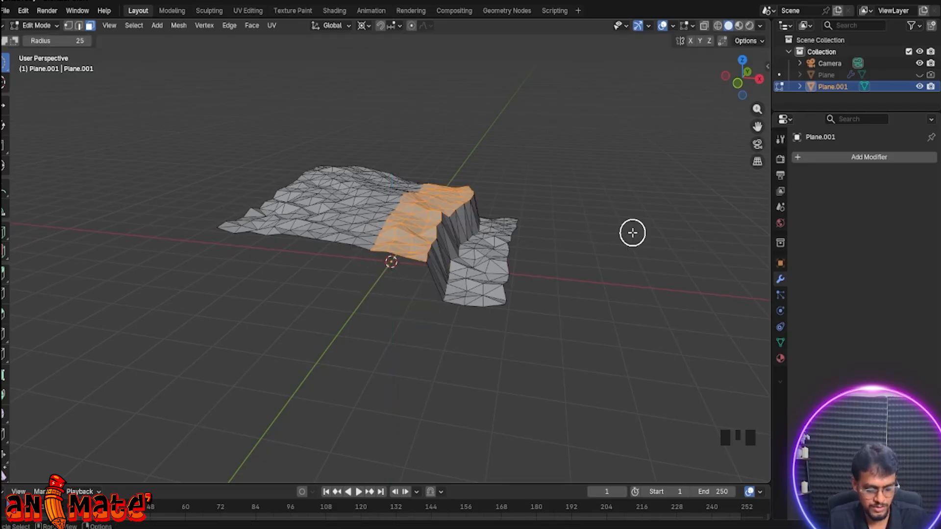
{"action": "key", "text": "s"}
{"action": "key", "text": "Escape"}
{"action": "key", "text": "c"}
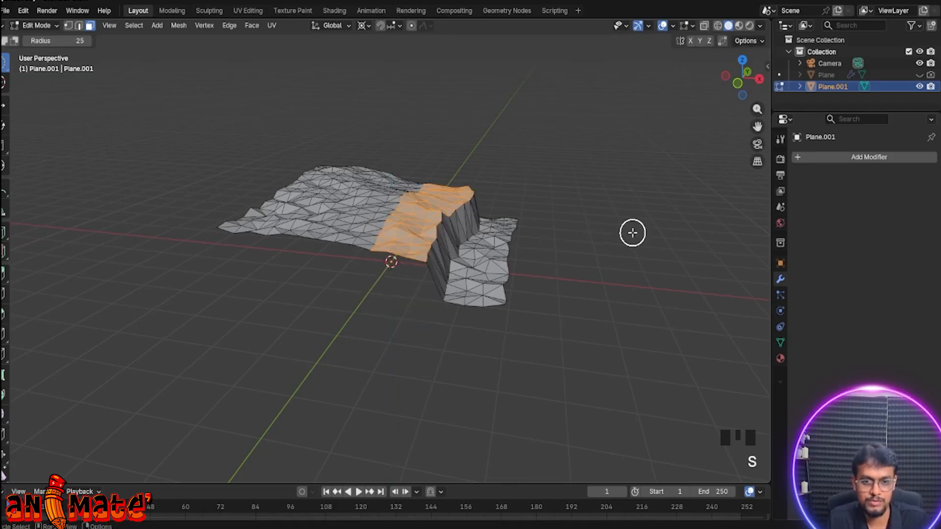
Set the transform pivot point to Median Point and flatten the selected strip by scaling it to 0 along Z
{"action": "left_click", "coordinate": [368, 28]}
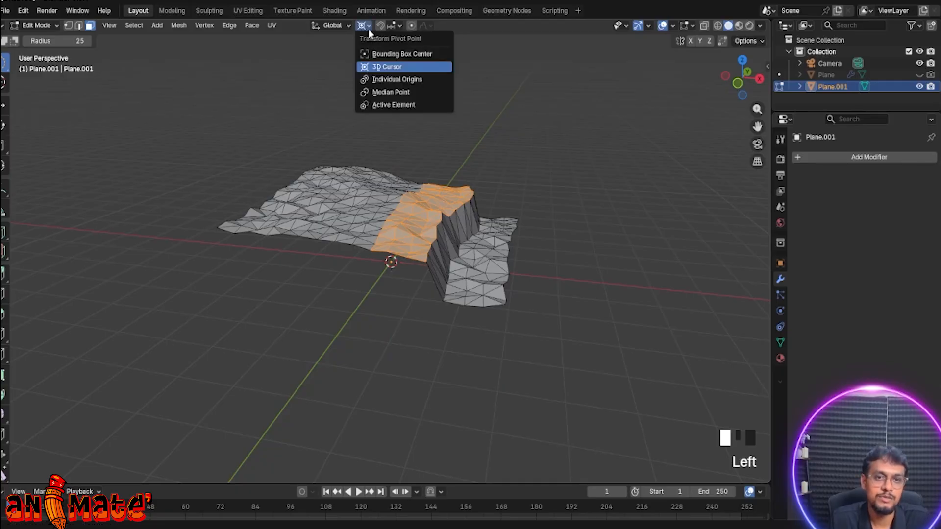
{"action": "left_click", "coordinate": [381, 93]}
{"action": "scroll", "coordinate": [576, 231], "scroll_direction": "up", "scroll_amount": 2}
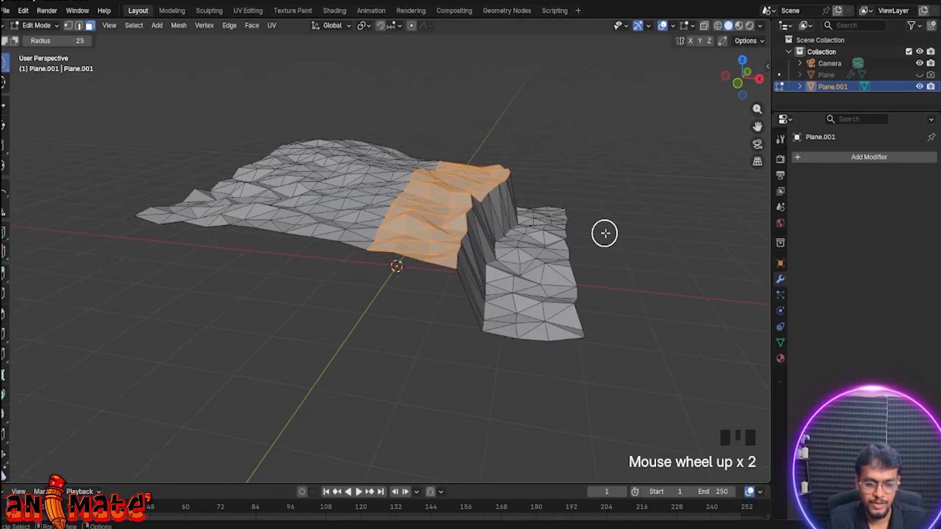
{"action": "middle_click_drag", "start_coordinate": [612, 231], "coordinate": [523, 260], "text": "shift"}
{"action": "key", "text": "s"}
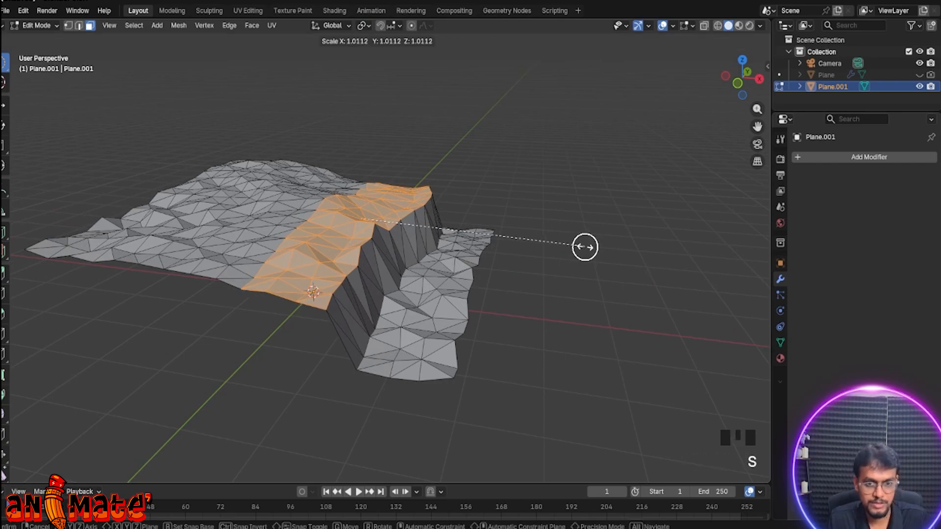
{"action": "key", "text": "z"}
{"action": "key", "text": "0"}
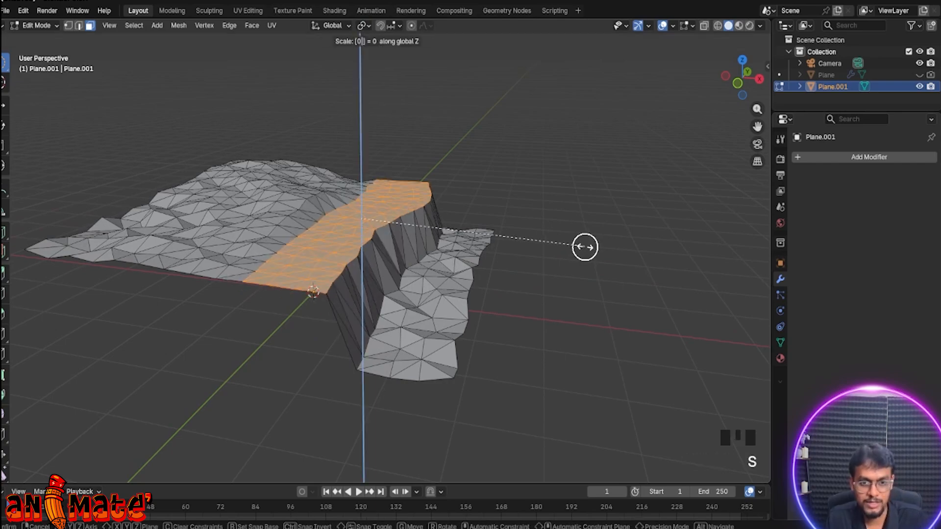
{"action": "key", "text": "Return"}
{"action": "middle_click_drag", "start_coordinate": [584, 248], "coordinate": [471, 284]}
{"action": "scroll", "coordinate": [414, 271], "scroll_direction": "up", "scroll_amount": 2}
{"action": "scroll", "coordinate": [534, 279], "scroll_direction": "down", "scroll_amount": 2}
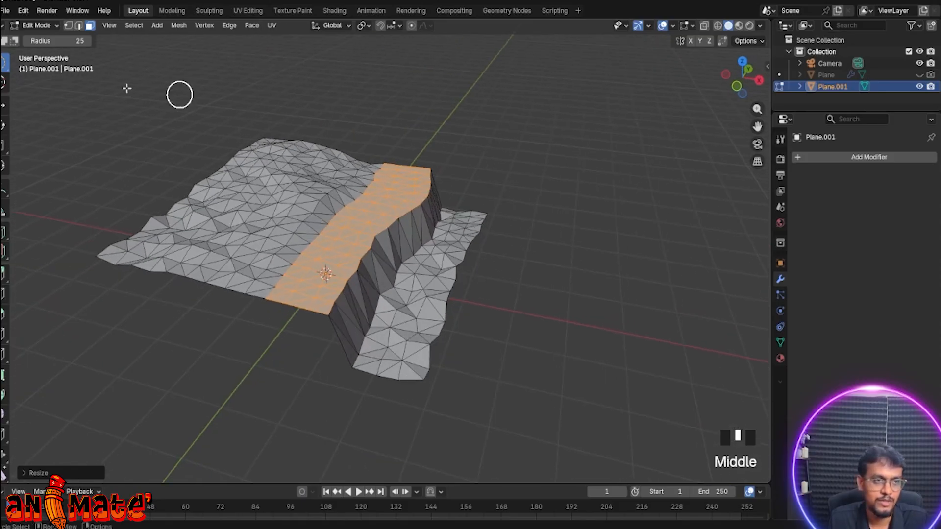
Switch the active selection tool from circle selection to box selection
{"action": "left_click", "coordinate": [9, 74], "text": "alt"}
{"action": "right_click", "coordinate": [10, 73], "text": "alt"}
{"action": "left_click", "coordinate": [8, 74], "text": "alt"}
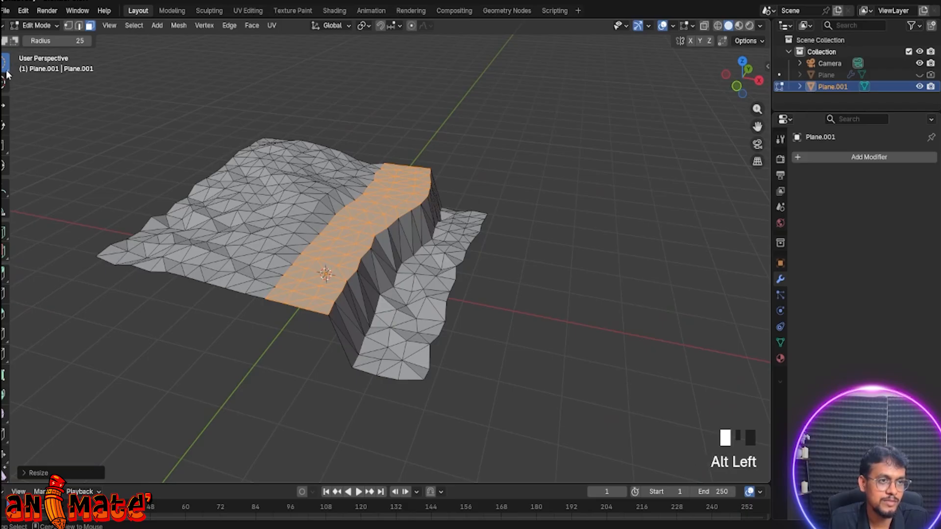
{"action": "right_click", "coordinate": [7, 73], "text": "alt"}
{"action": "left_click", "coordinate": [6, 74]}
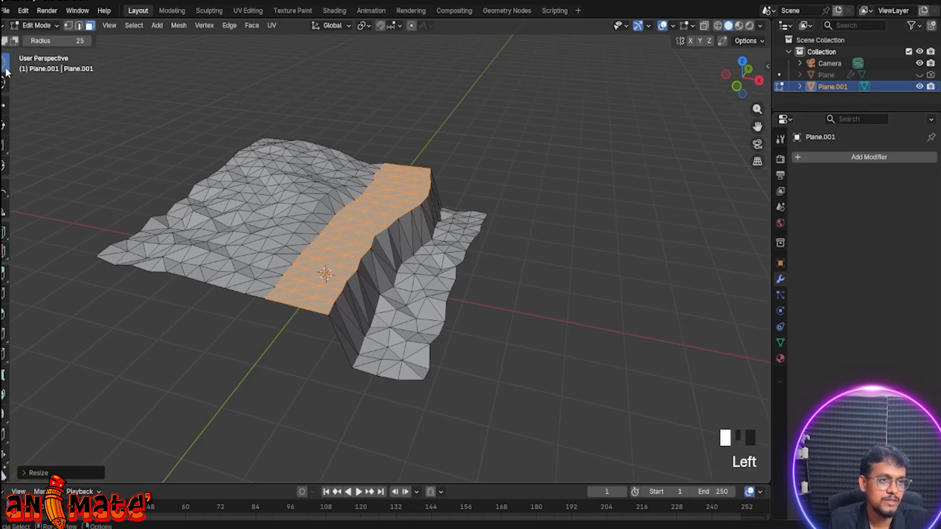
{"action": "left_click", "coordinate": [7, 73]}
{"action": "left_click", "coordinate": [6, 74]}
{"action": "left_click", "coordinate": [6, 73]}
{"action": "mouse_move", "coordinate": [39, 70]}
{"action": "left_mouse_down"}
{"action": "mouse_move", "coordinate": [21, 82]}
{"action": "mouse_move", "coordinate": [30, 86]}
{"action": "left_mouse_up"}
{"action": "scroll", "coordinate": [409, 198], "scroll_direction": "down", "scroll_amount": 1}
Deselect the flattened strip's faces, return to Object Mode and deselect the terrain
{"action": "left_click", "coordinate": [452, 190]}
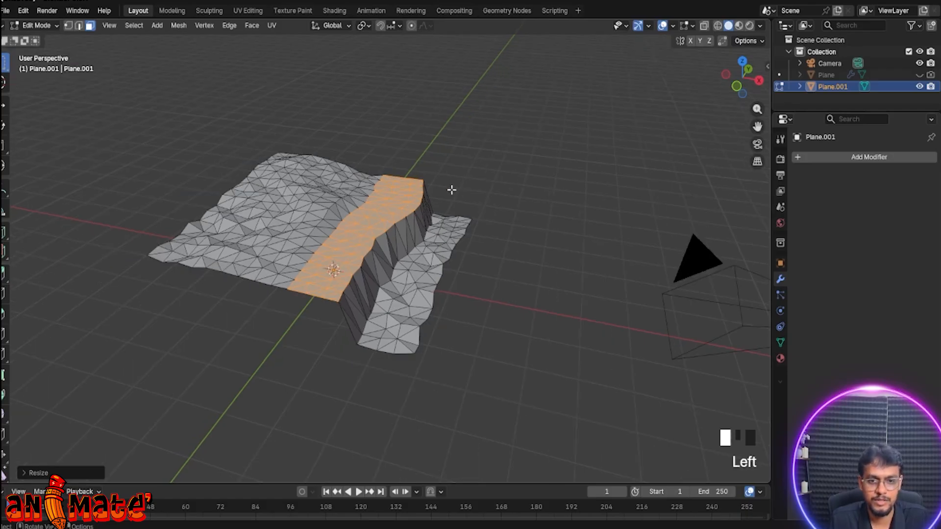
{"action": "middle_click_drag", "start_coordinate": [452, 194], "coordinate": [481, 199]}
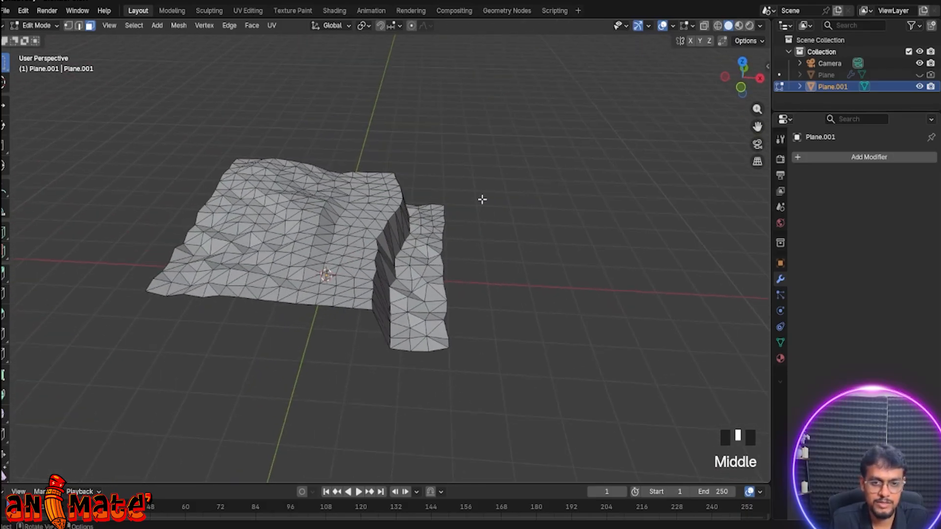
{"action": "scroll", "coordinate": [402, 216], "scroll_direction": "up", "scroll_amount": 2}
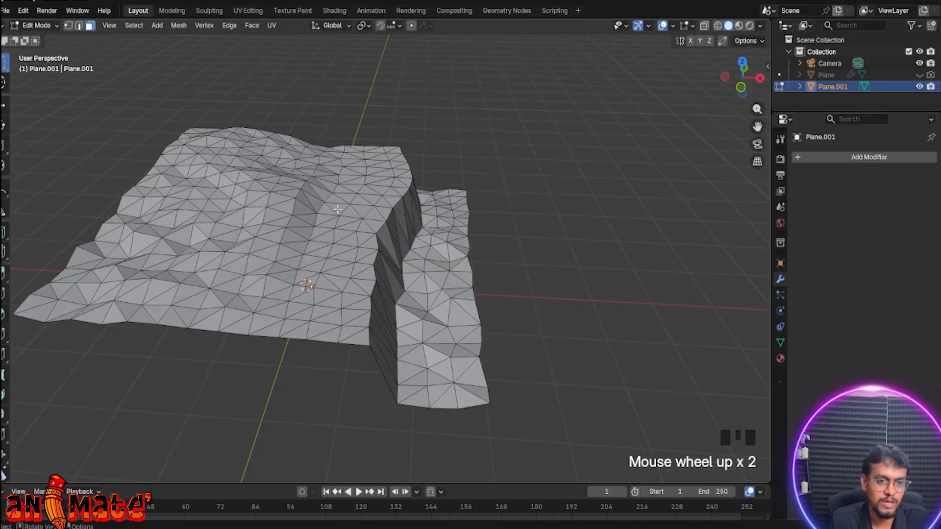
{"action": "key", "text": "Tab"}
{"action": "left_click", "coordinate": [481, 174]}
Examine the terrain's flattened rim, step wall and lower ledge from several angles and distances
{"action": "middle_click_drag", "start_coordinate": [481, 174], "coordinate": [399, 229]}
{"action": "scroll", "coordinate": [400, 223], "scroll_direction": "down", "scroll_amount": 2}
{"action": "scroll", "coordinate": [403, 227], "scroll_direction": "up", "scroll_amount": 2}
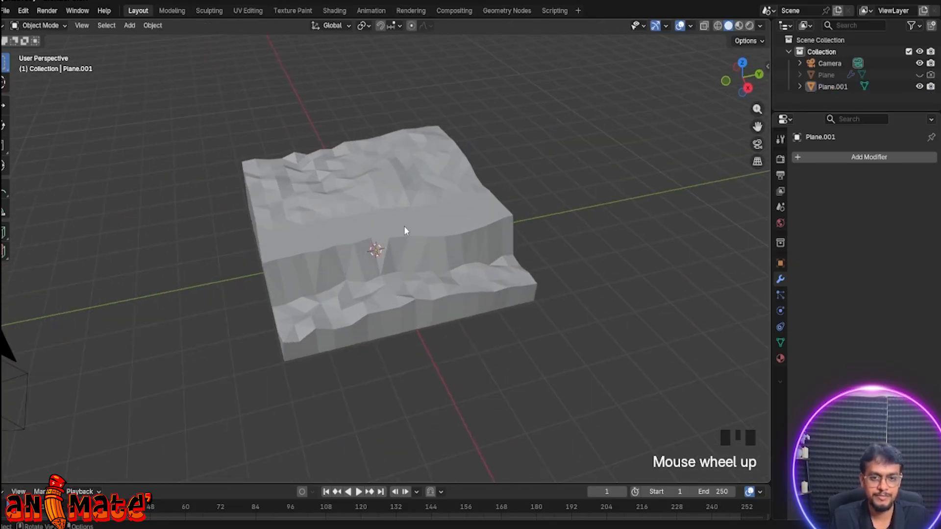
{"action": "scroll", "coordinate": [409, 223], "scroll_direction": "down", "scroll_amount": 1}
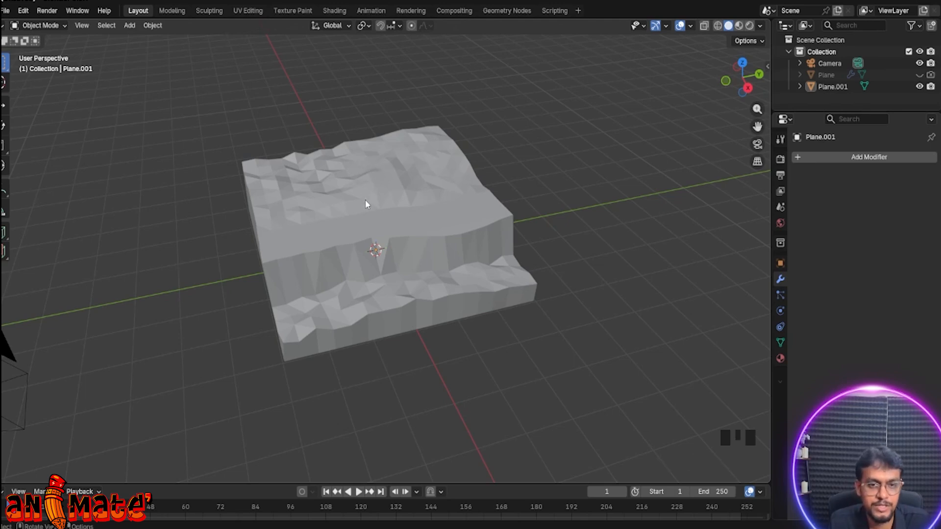
{"action": "scroll", "coordinate": [325, 203], "scroll_direction": "up", "scroll_amount": 2}
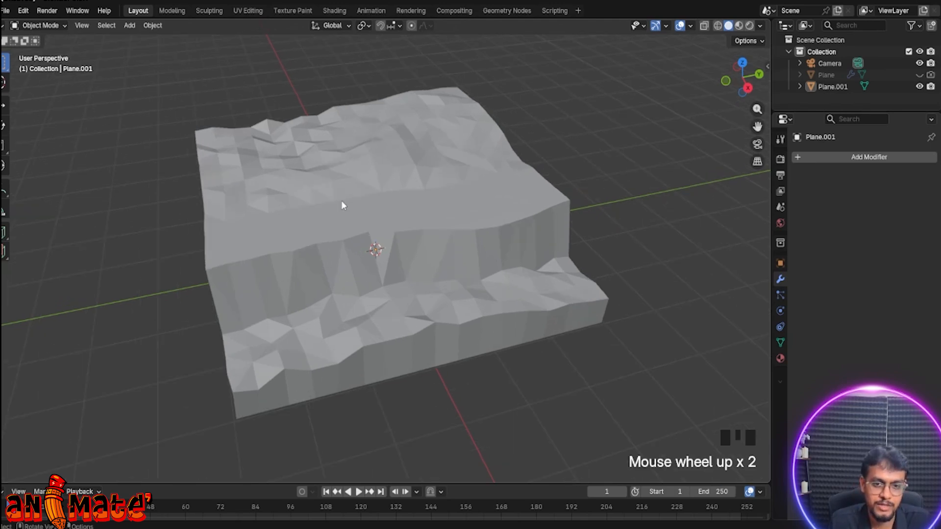
{"action": "scroll", "coordinate": [341, 201], "scroll_direction": "down", "scroll_amount": 2}
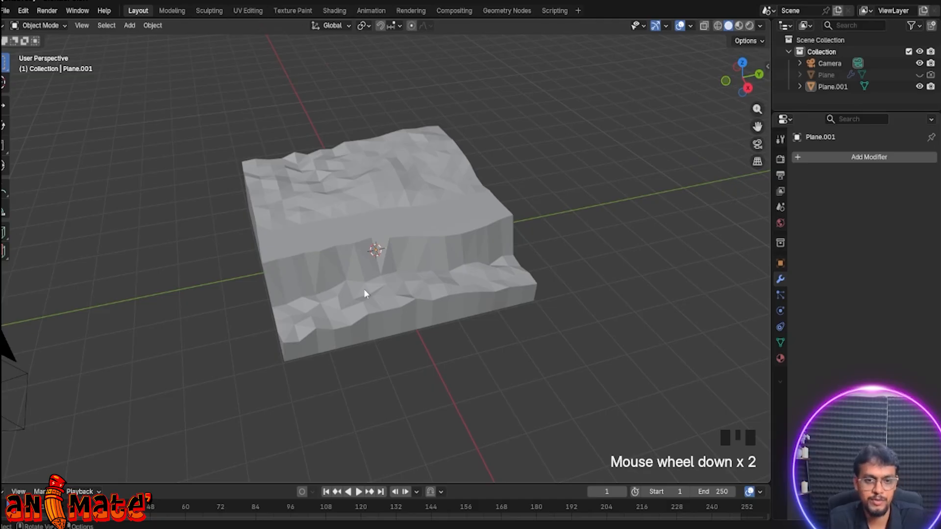
{"action": "scroll", "coordinate": [346, 266], "scroll_direction": "up", "scroll_amount": 1}
{"action": "scroll", "coordinate": [343, 271], "scroll_direction": "down", "scroll_amount": 2}
{"action": "middle_click_drag", "start_coordinate": [332, 279], "coordinate": [379, 265]}
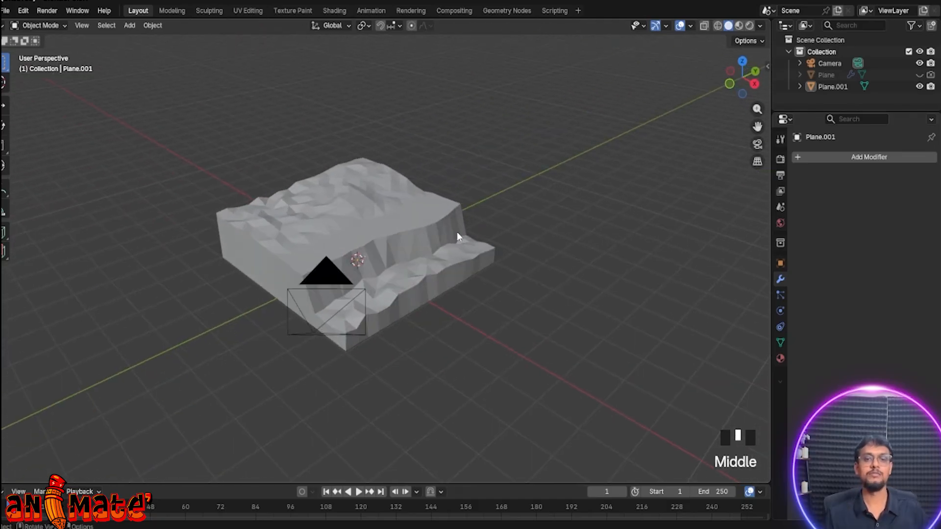